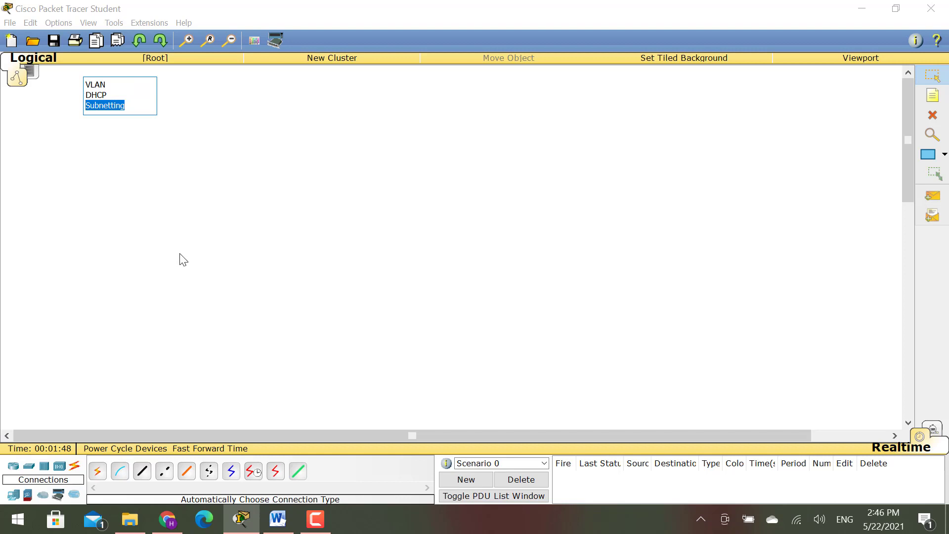
- Commit the VLAN/DHCP/Subnetting note on the canvas and switch over to the browser
{"action": "left_click", "coordinate": [207, 193]}
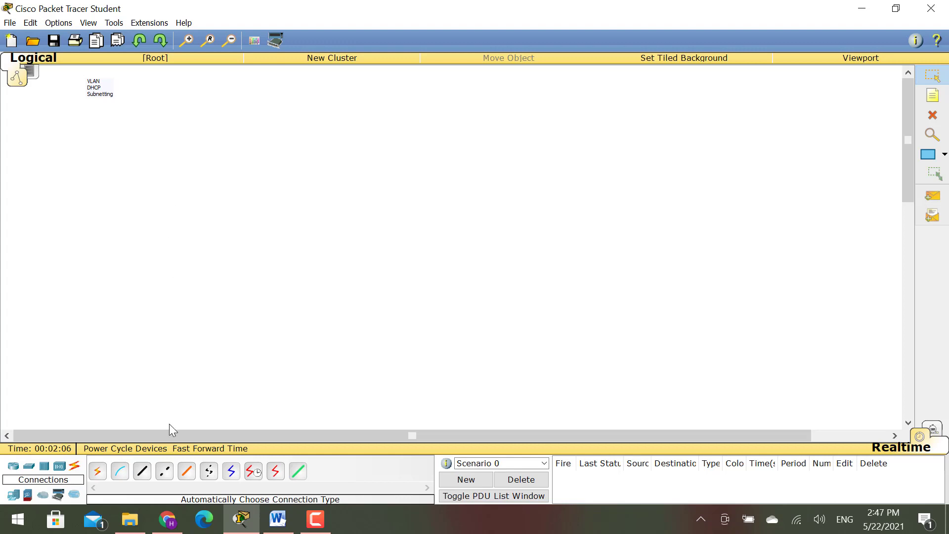
{"action": "left_click", "coordinate": [167, 519]}
- From the ip dhcp excluded-address results tab, run a Google search for 'switch ports'
{"action": "left_click", "coordinate": [437, 12]}
{"action": "left_click", "coordinate": [525, 12]}
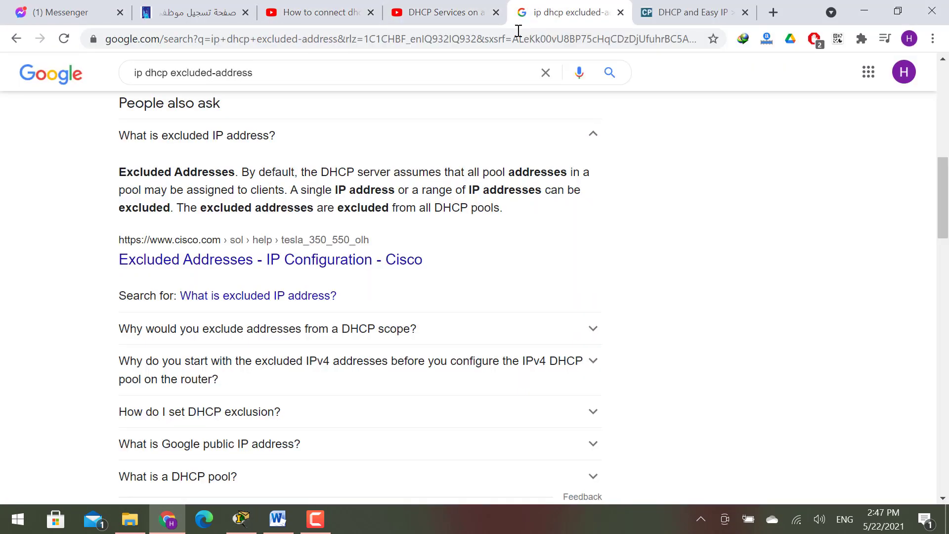
{"action": "left_click", "coordinate": [518, 30]}
{"action": "type", "text": "switch"}
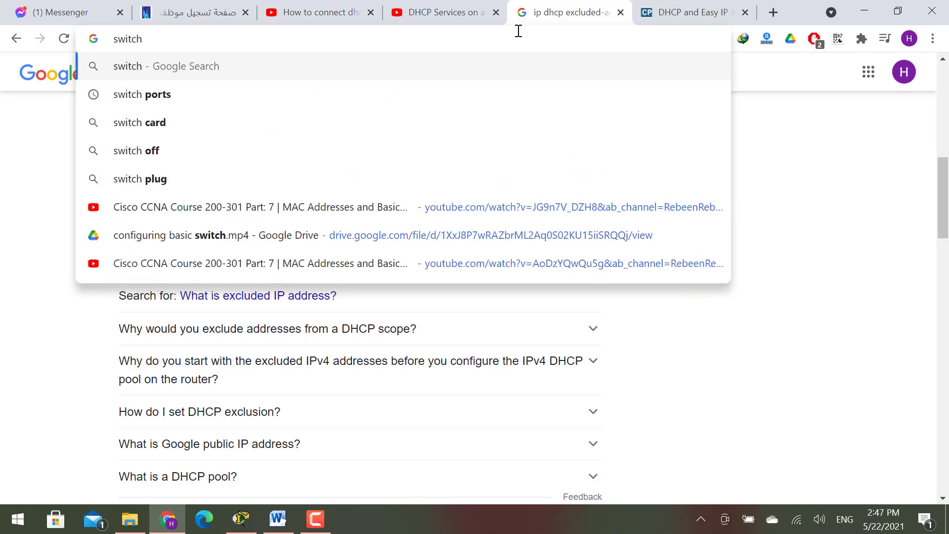
{"action": "type", "text": " ports"}
{"action": "key", "text": "Return"}
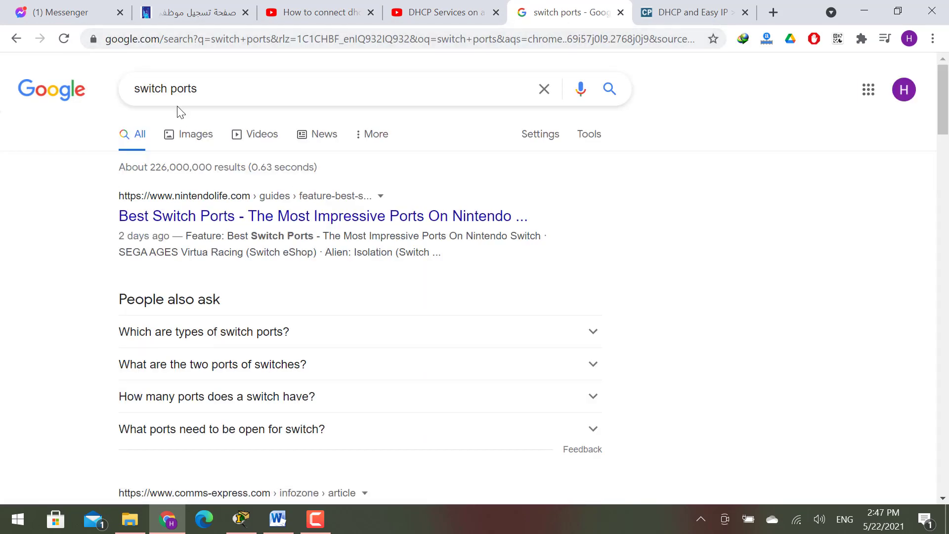
- Show image results for switch ports, preview two diagrams, then minimize Chrome
{"action": "left_click", "coordinate": [185, 134]}
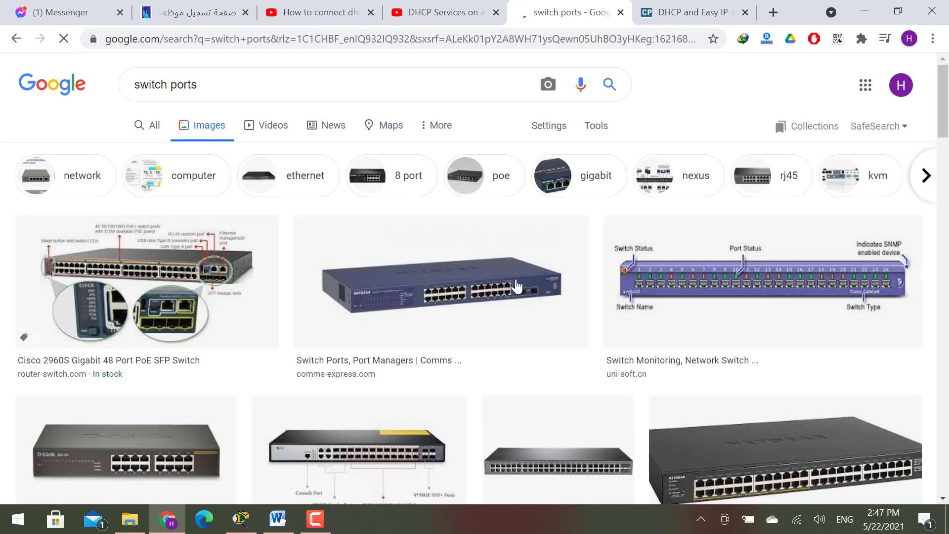
{"action": "left_click", "coordinate": [516, 286]}
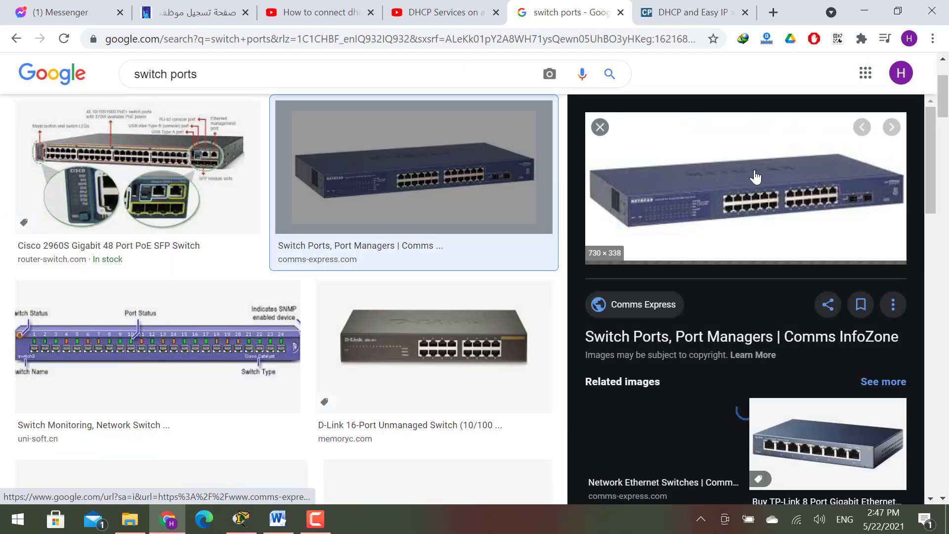
{"action": "left_click", "coordinate": [187, 381]}
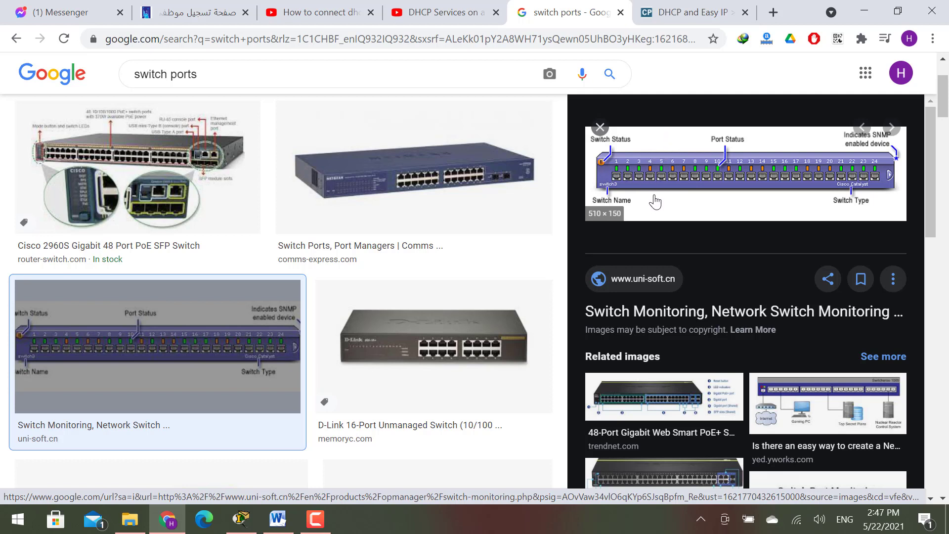
{"action": "left_click", "coordinate": [874, 6]}
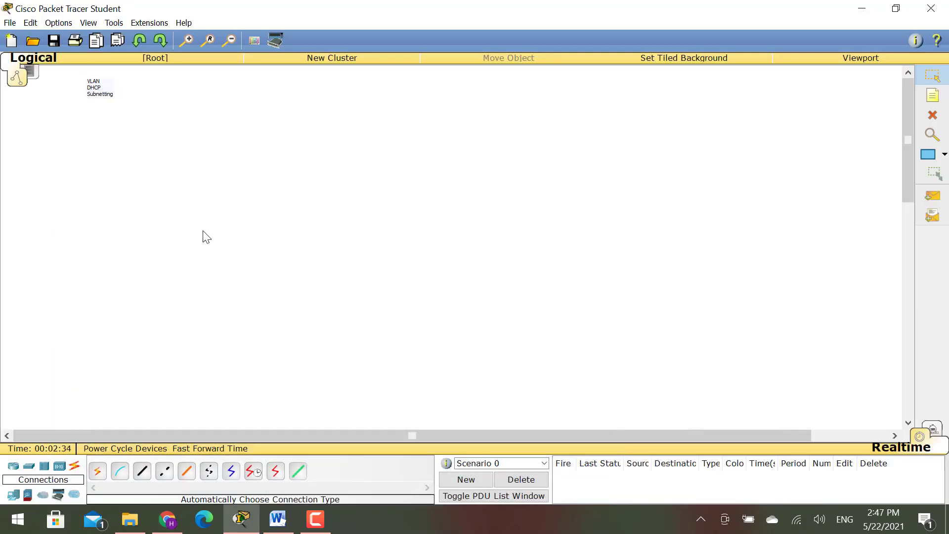
- Place PC0, PC1 and a 2950-24 Switch0 on the canvas and arrange them
{"action": "left_click", "coordinate": [13, 494]}
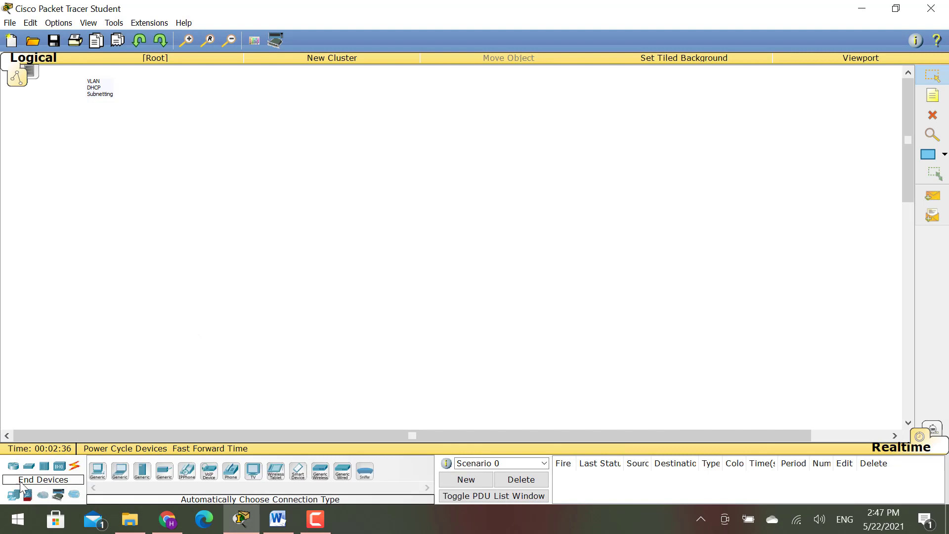
{"action": "left_click_drag", "start_coordinate": [96, 476], "coordinate": [114, 319]}
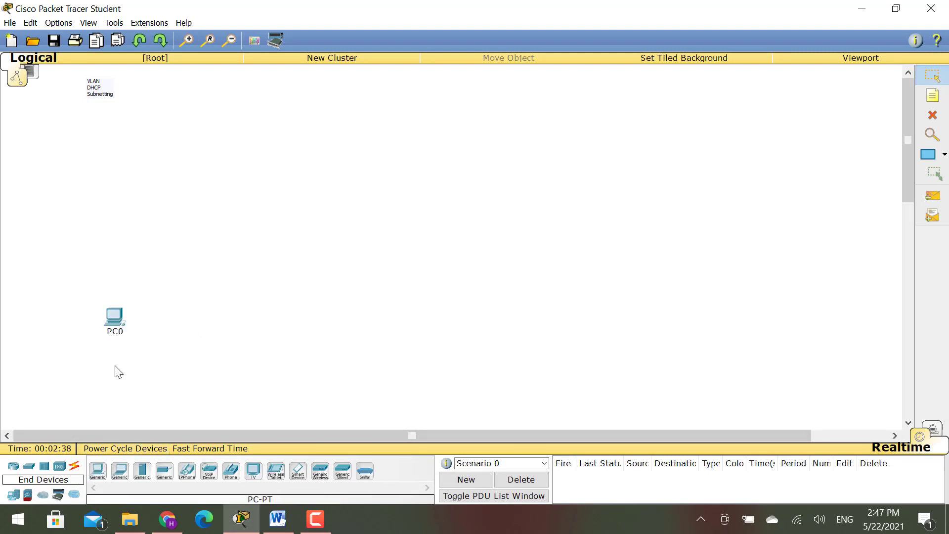
{"action": "left_click", "coordinate": [97, 472]}
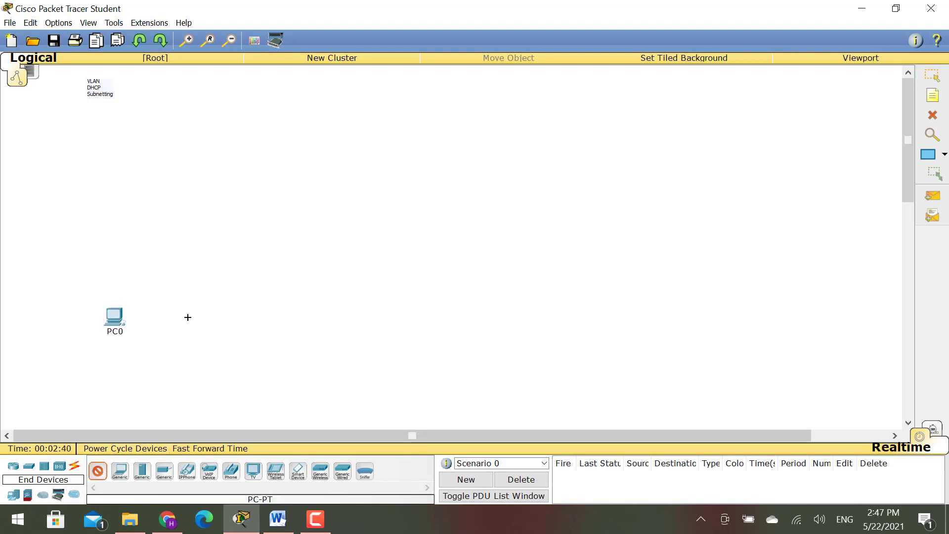
{"action": "left_click", "coordinate": [188, 317]}
{"action": "left_click", "coordinate": [28, 465]}
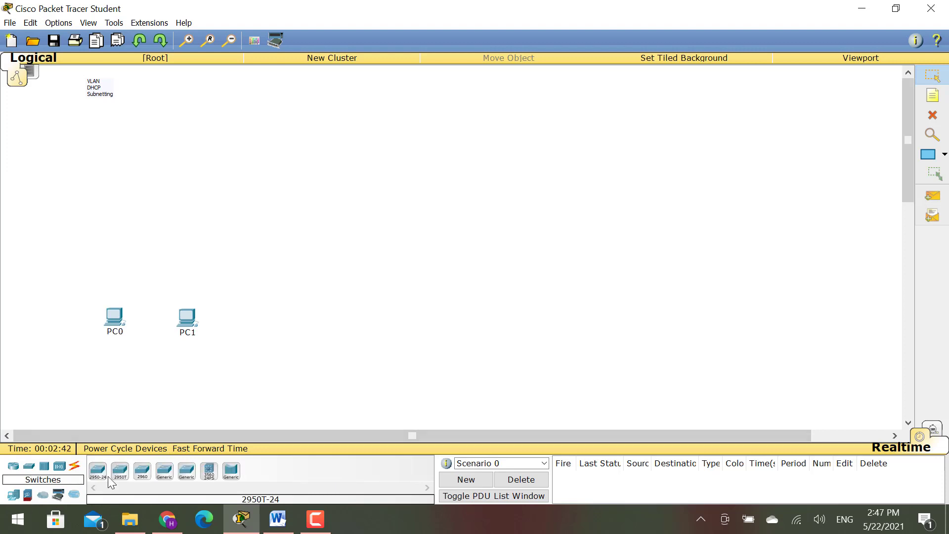
{"action": "left_click", "coordinate": [98, 472]}
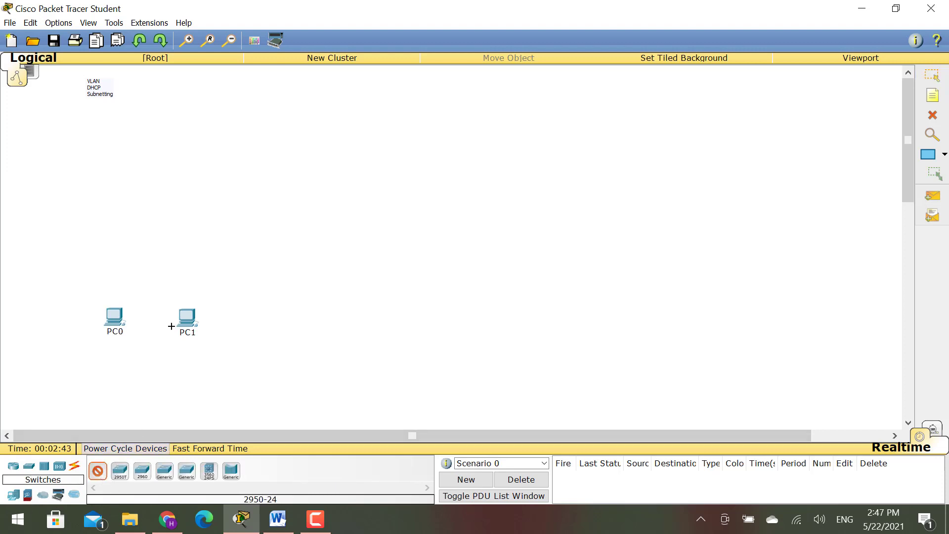
{"action": "left_click", "coordinate": [174, 215]}
{"action": "left_click_drag", "start_coordinate": [122, 326], "coordinate": [110, 330]}
{"action": "left_click_drag", "start_coordinate": [188, 320], "coordinate": [170, 320]}
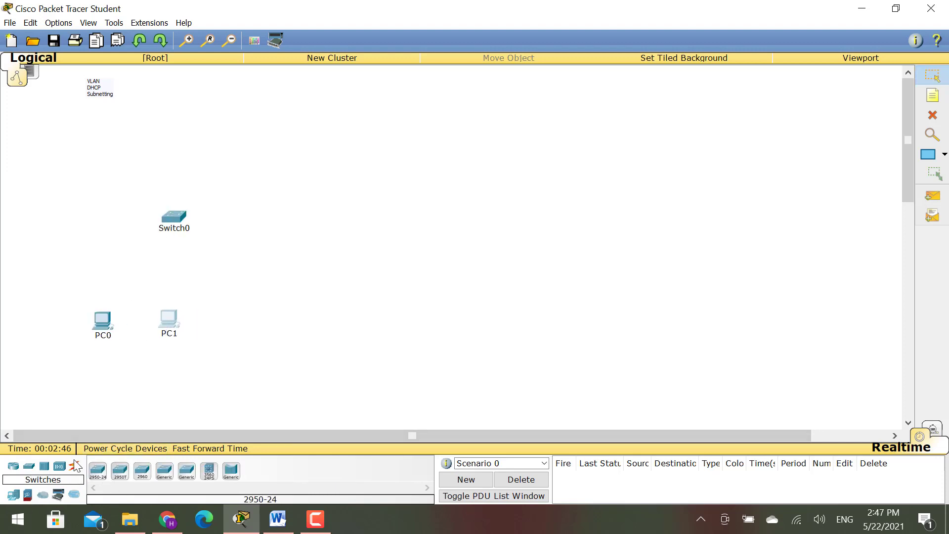
- Cable Switch0 Fa0/1 to PC0 and Fa0/2 to PC1 with copper straight-through
{"action": "left_click", "coordinate": [75, 465]}
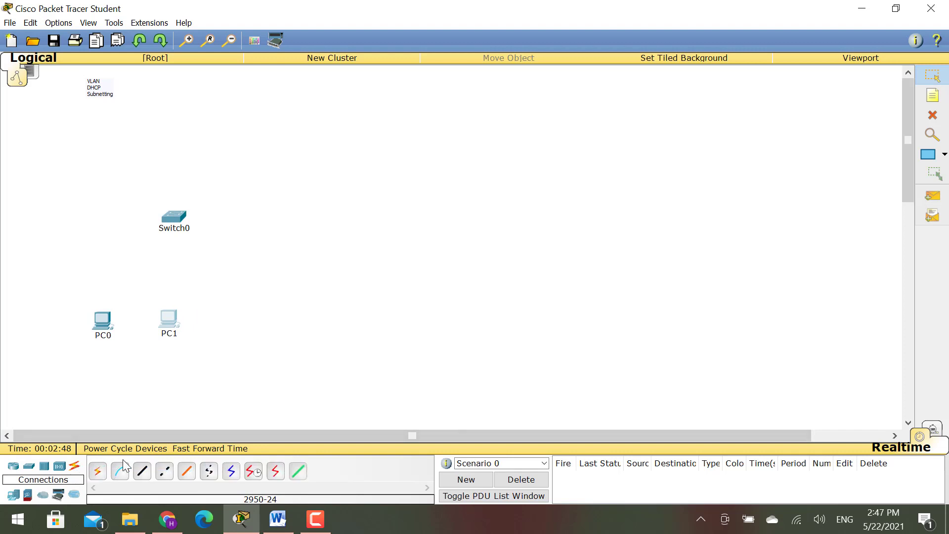
{"action": "left_click", "coordinate": [148, 474]}
{"action": "left_click", "coordinate": [174, 217]}
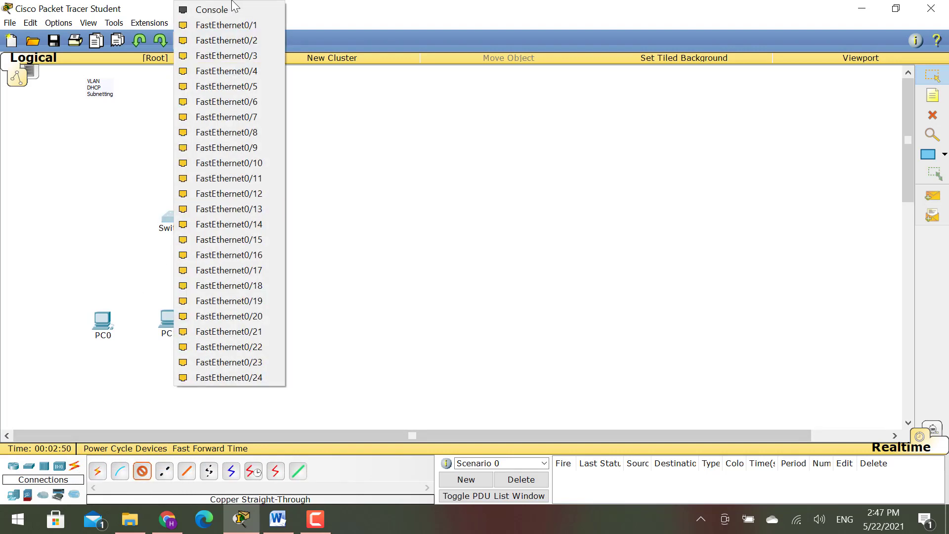
{"action": "left_click", "coordinate": [248, 24]}
{"action": "left_click", "coordinate": [112, 328]}
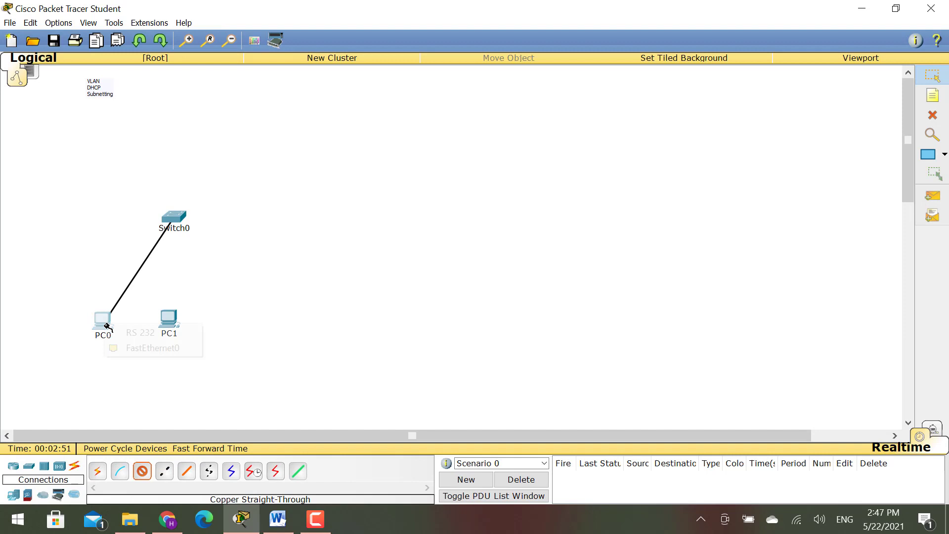
{"action": "left_click", "coordinate": [146, 348]}
{"action": "left_click", "coordinate": [141, 475]}
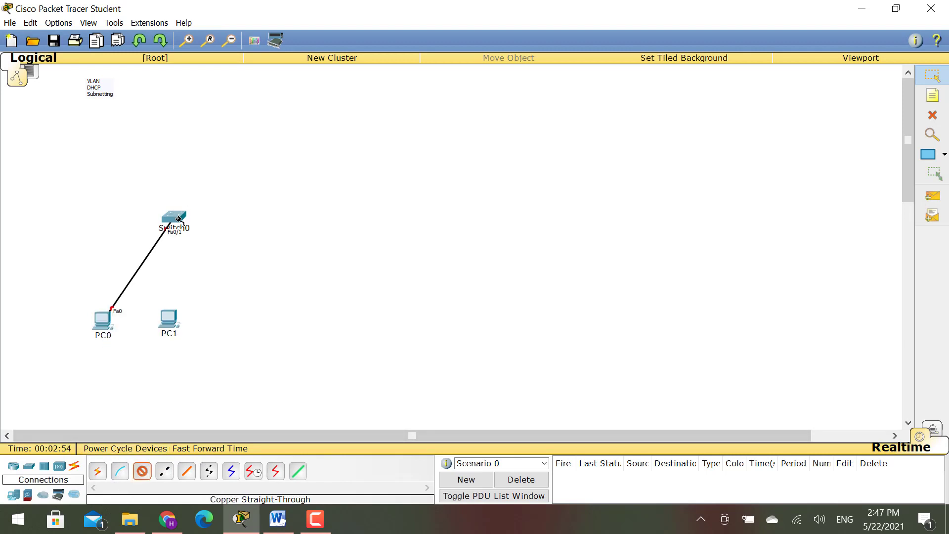
{"action": "left_click", "coordinate": [173, 216]}
{"action": "left_click", "coordinate": [247, 26]}
{"action": "left_click", "coordinate": [170, 317]}
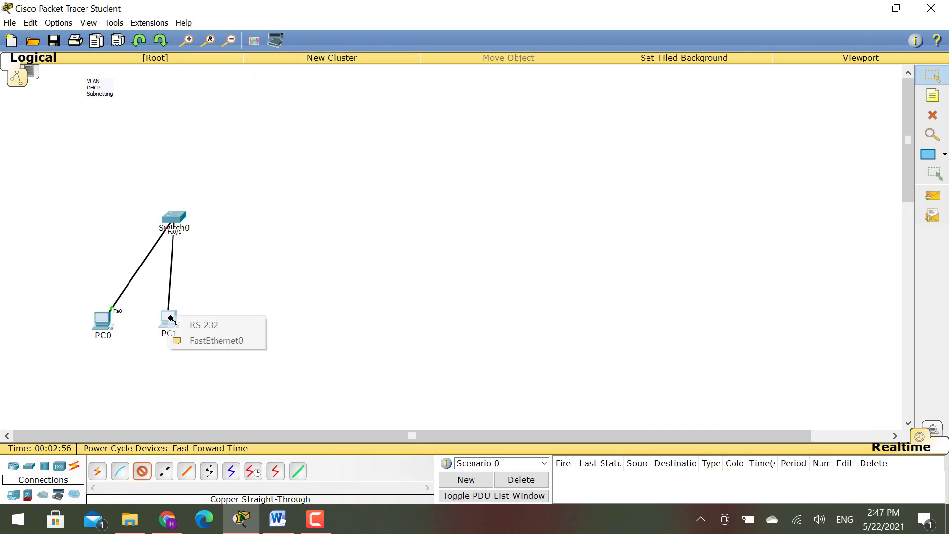
{"action": "left_click", "coordinate": [189, 339]}
- Shift PC1 slightly and open Switch0's window, moved clear of the topology
{"action": "left_click_drag", "start_coordinate": [167, 317], "coordinate": [156, 322]}
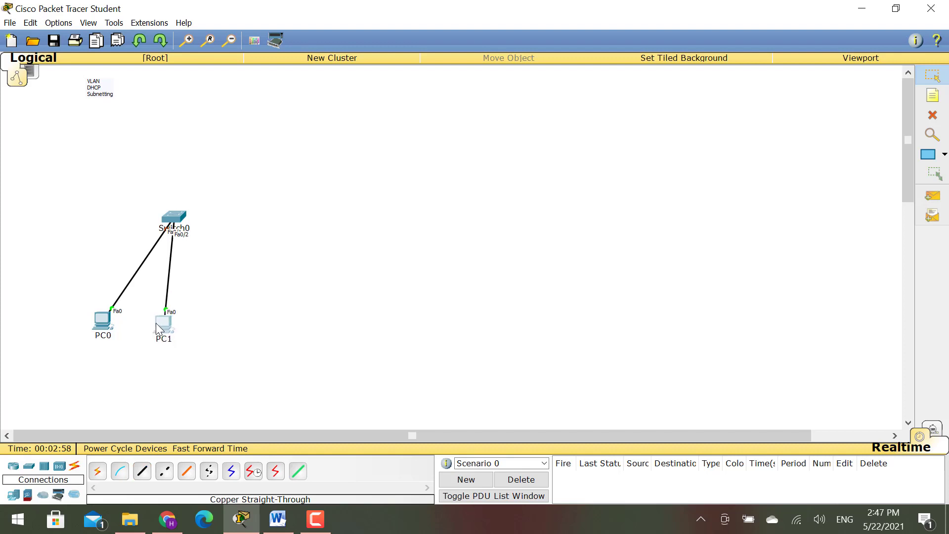
{"action": "left_click", "coordinate": [182, 220]}
{"action": "left_click_drag", "start_coordinate": [413, 152], "coordinate": [545, 111]}
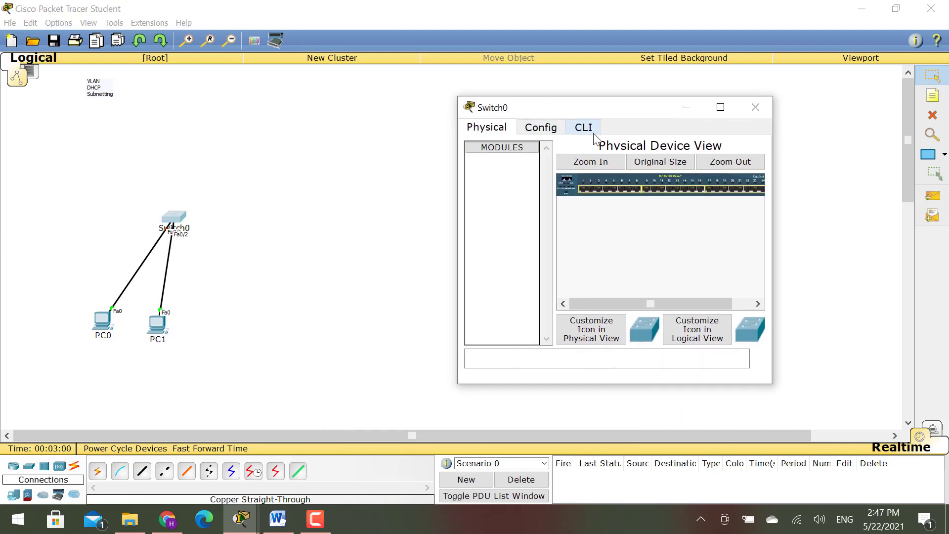
- In Switch0's CLI, enter privileged mode with ena, then global configuration with conf t
{"action": "left_click", "coordinate": [589, 128]}
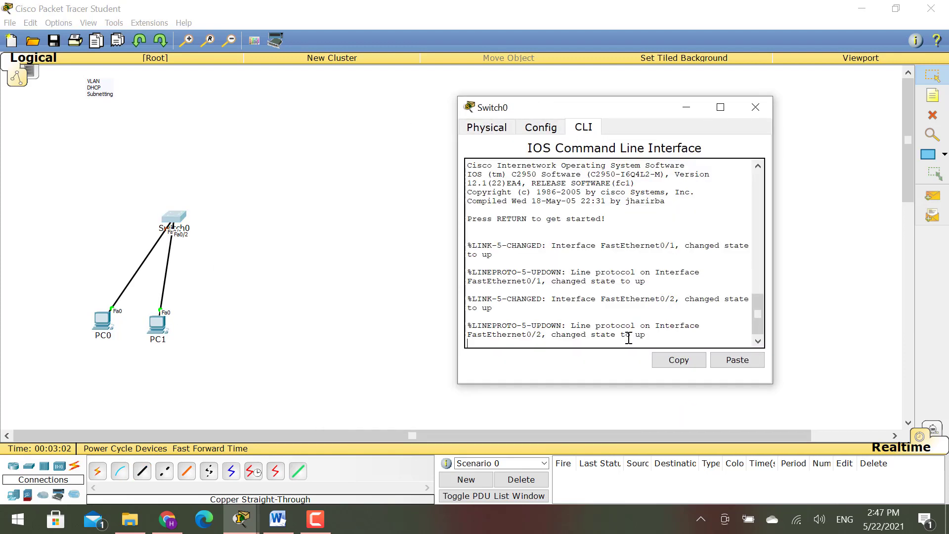
{"action": "key", "text": "Return"}
{"action": "key", "text": "Return"}
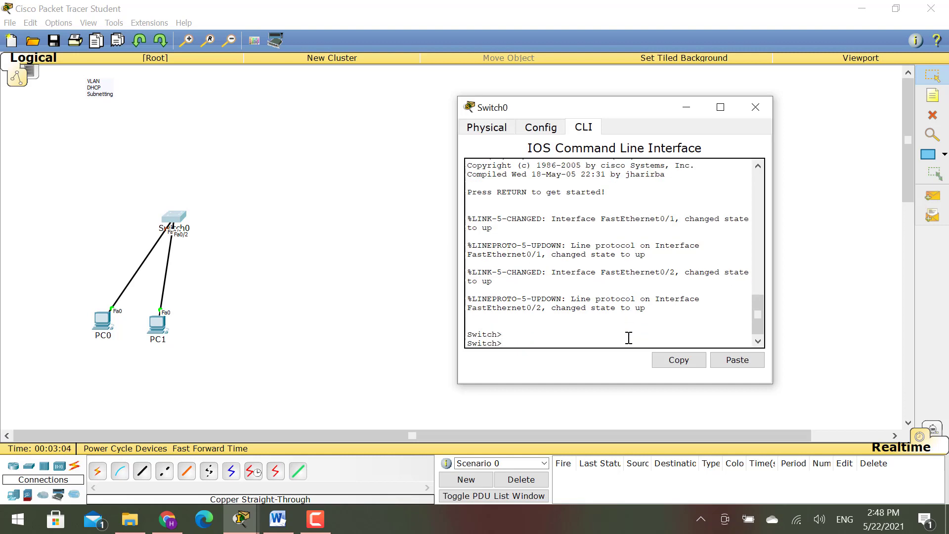
{"action": "type", "text": "ena"}
{"action": "key", "text": "Return"}
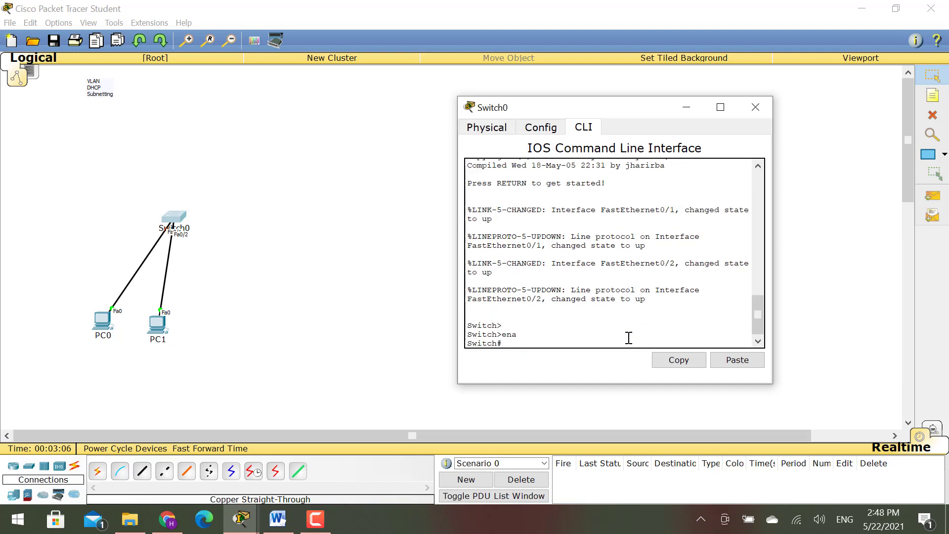
{"action": "type", "text": "conf"}
{"action": "key", "text": "Tab"}
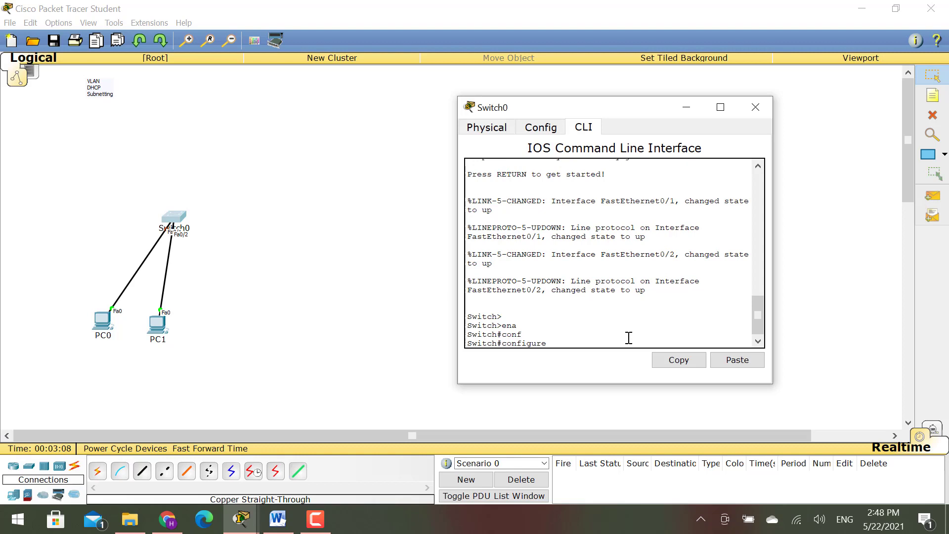
{"action": "type", "text": "t"}
{"action": "key", "text": "Return"}
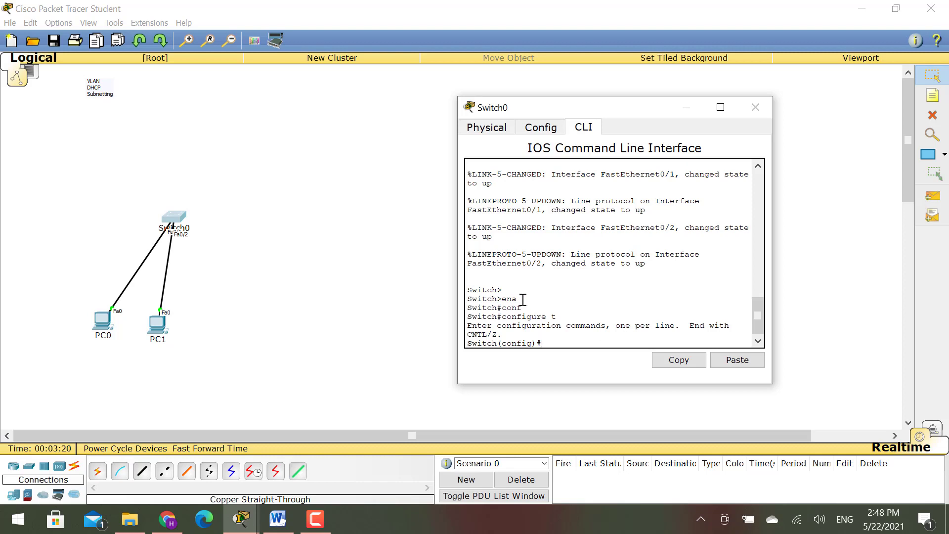
- Exit configuration mode and display the VLAN table with show vlan
{"action": "left_click_drag", "start_coordinate": [518, 300], "coordinate": [507, 299]}
{"action": "left_click", "coordinate": [559, 342]}
{"action": "type", "text": "t"}
{"action": "key", "text": "Return"}
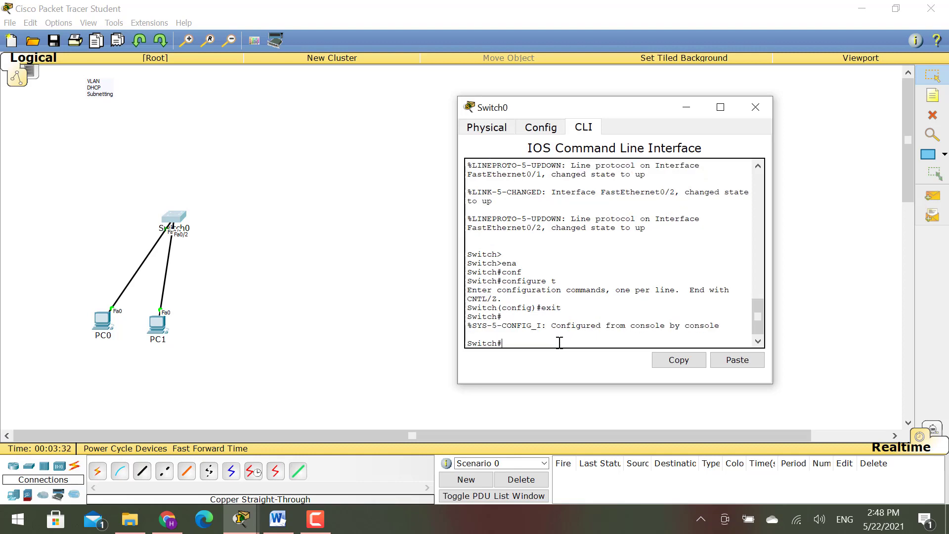
{"action": "type", "text": "show vlan"}
{"action": "key", "text": "Return"}
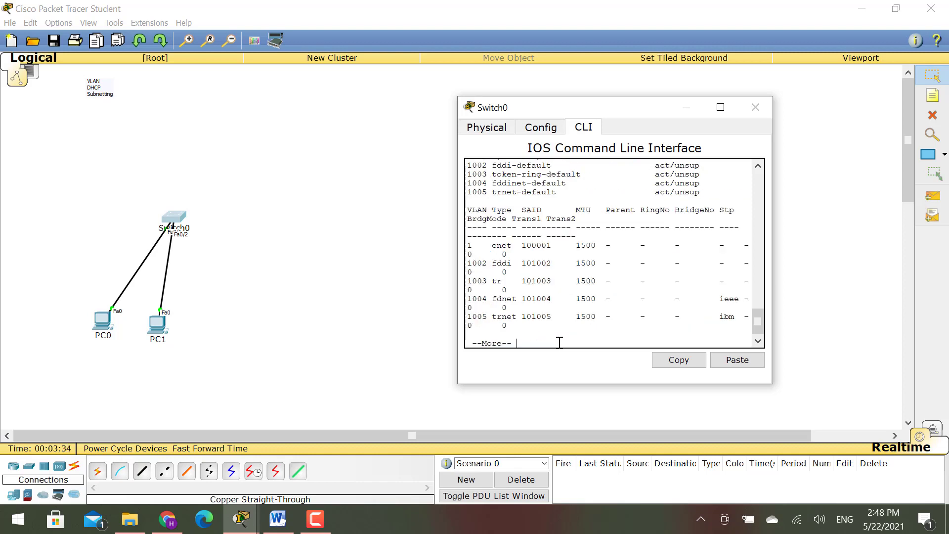
- Maximize the CLI window and page through the full VLAN 1 port listing
{"action": "left_click", "coordinate": [720, 107]}
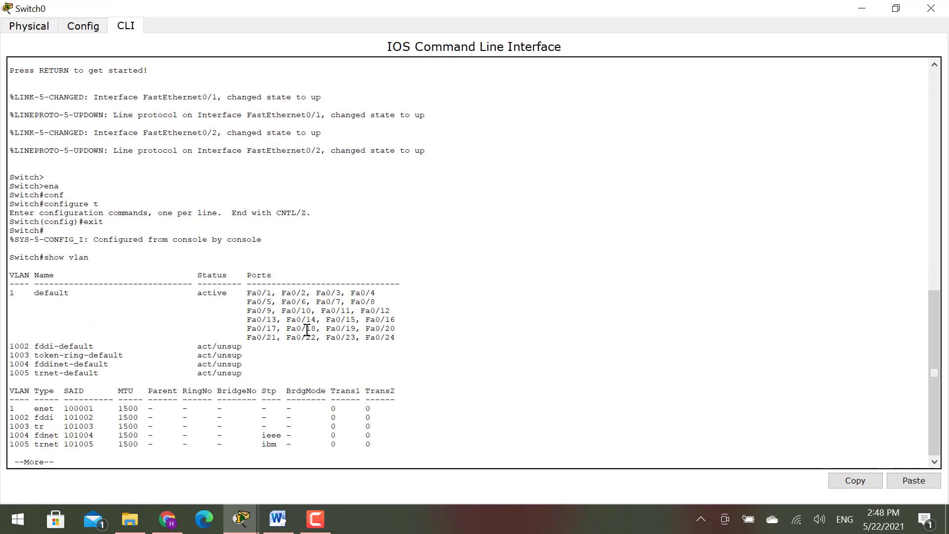
{"action": "left_click_drag", "start_coordinate": [16, 292], "coordinate": [237, 293]}
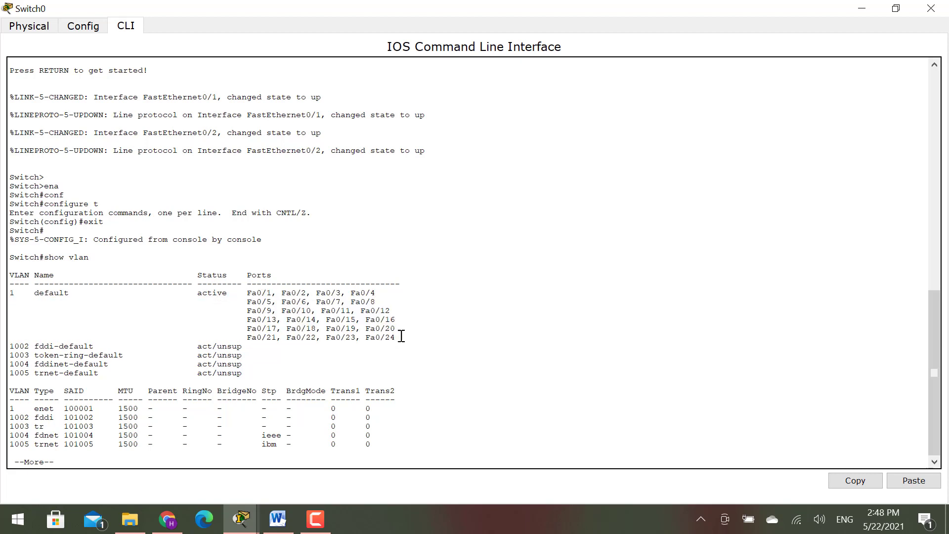
{"action": "left_click_drag", "start_coordinate": [398, 336], "coordinate": [2, 291]}
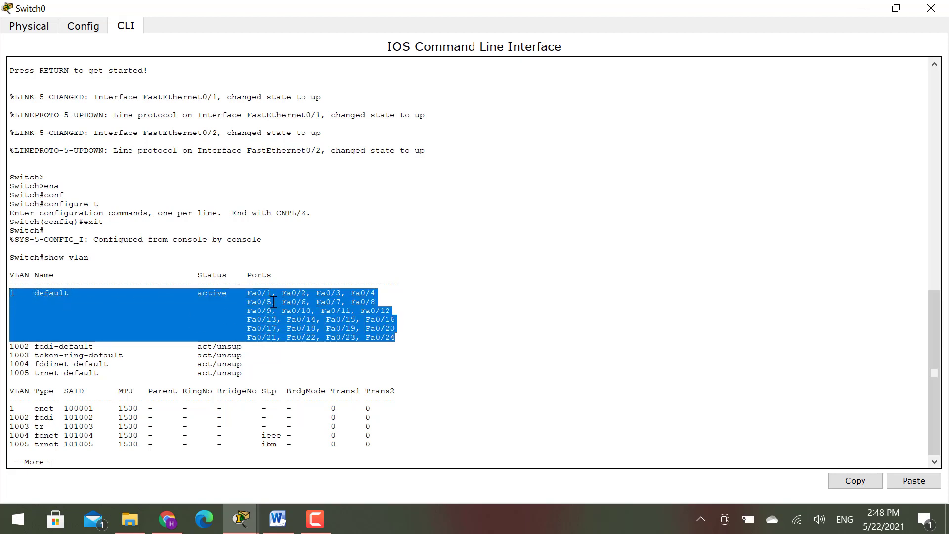
{"action": "mouse_move", "coordinate": [247, 301]}
{"action": "left_mouse_down"}
{"action": "mouse_move", "coordinate": [300, 303]}
{"action": "mouse_move", "coordinate": [308, 292]}
{"action": "mouse_move", "coordinate": [237, 292]}
{"action": "left_mouse_up"}
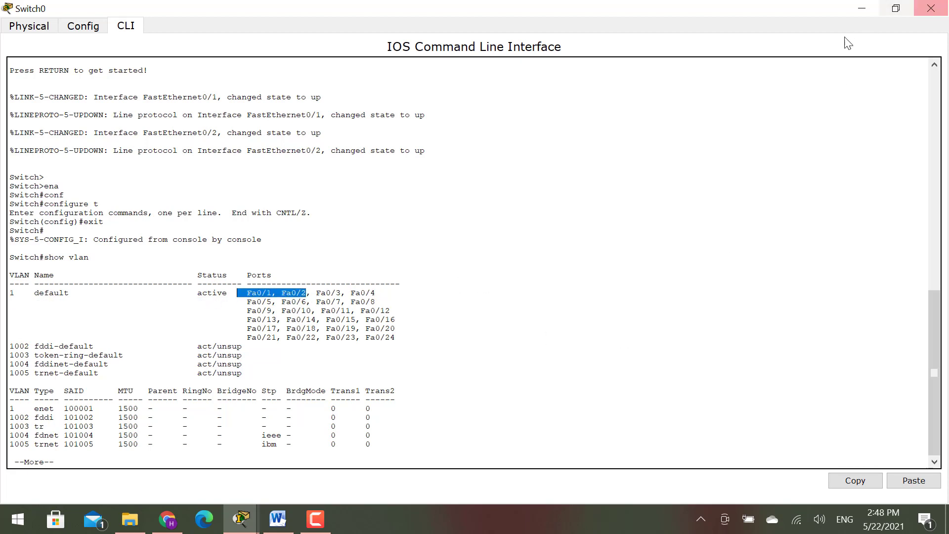
{"action": "left_click", "coordinate": [466, 463]}
{"action": "key", "text": "space"}
{"action": "key", "text": "Return"}
{"action": "key", "text": "Return"}
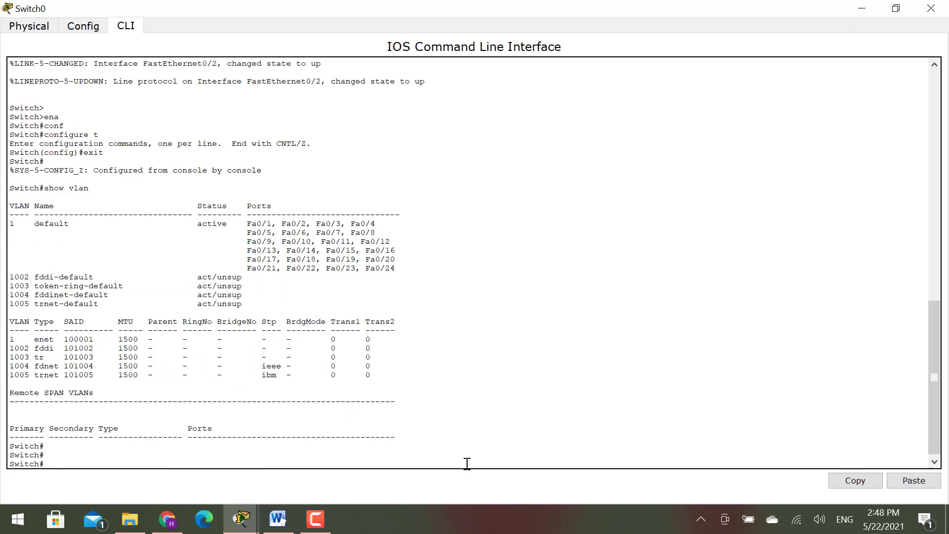
- Re-enter global configuration mode on Switch0 with conf t
{"action": "key", "text": "BackSpace"}
{"action": "key", "text": "BackSpace"}
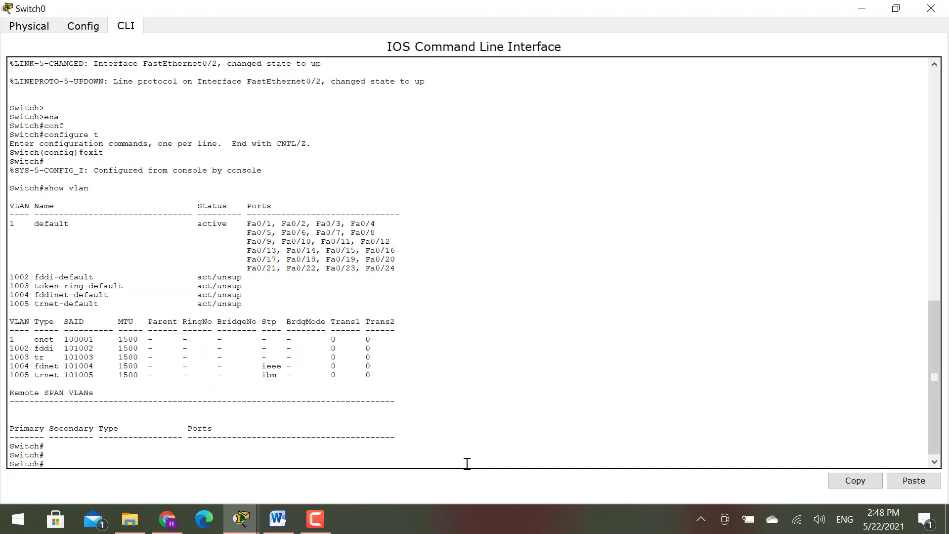
{"action": "type", "text": "conf"}
{"action": "key", "text": "Tab"}
{"action": "type", "text": "t"}
{"action": "key", "text": "Return"}
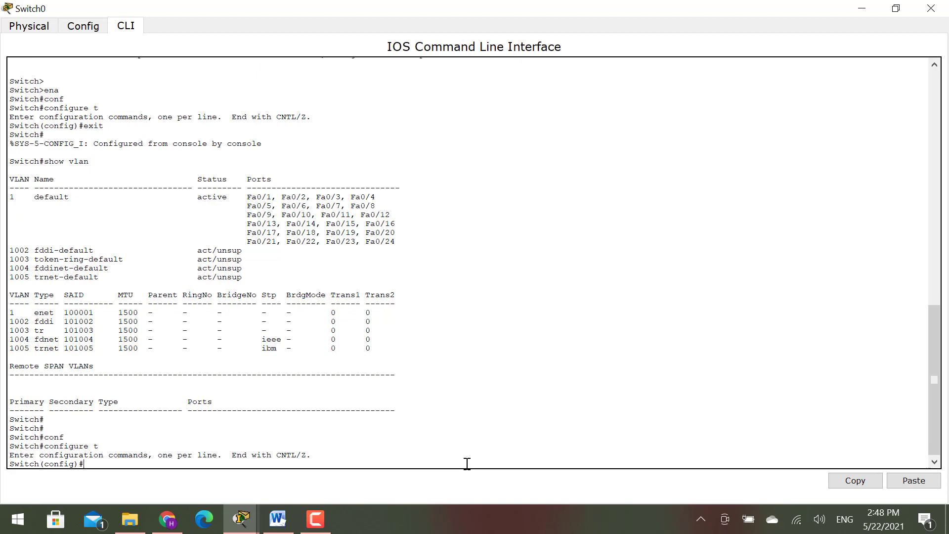
- Create VLAN 10, name it LAB1, and exit VLAN configuration mode
{"action": "type", "text": "vlan 10"}
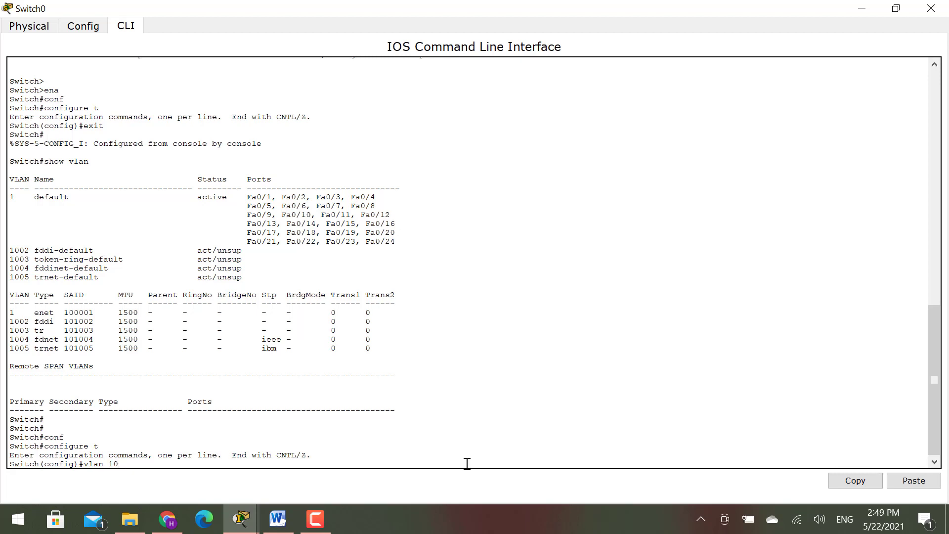
{"action": "key", "text": "Return"}
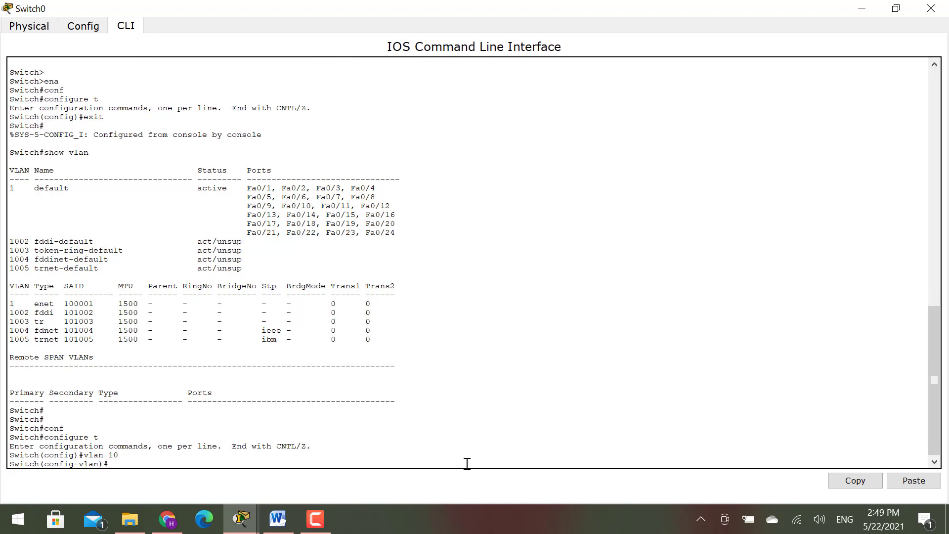
{"action": "left_click_drag", "start_coordinate": [102, 464], "coordinate": [84, 464]}
{"action": "left_click", "coordinate": [129, 463]}
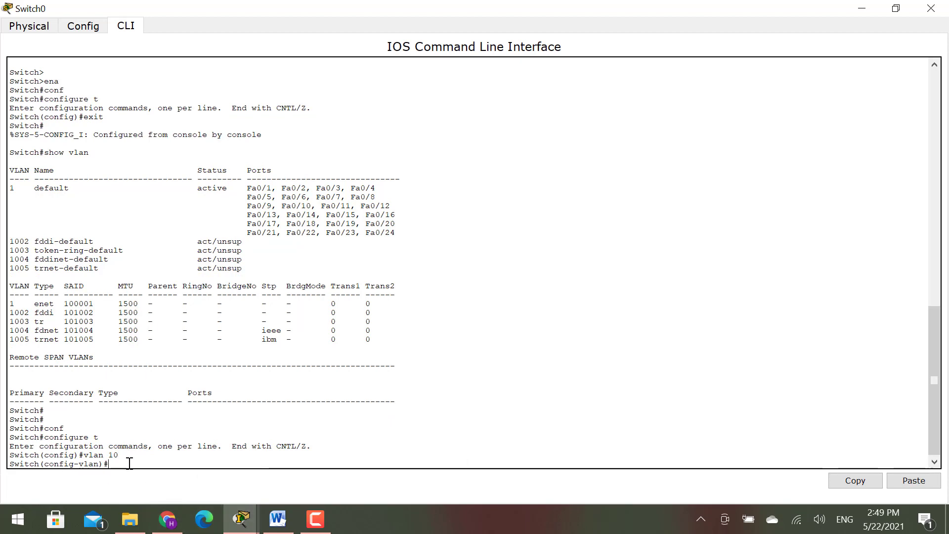
{"action": "type", "text": "name"}
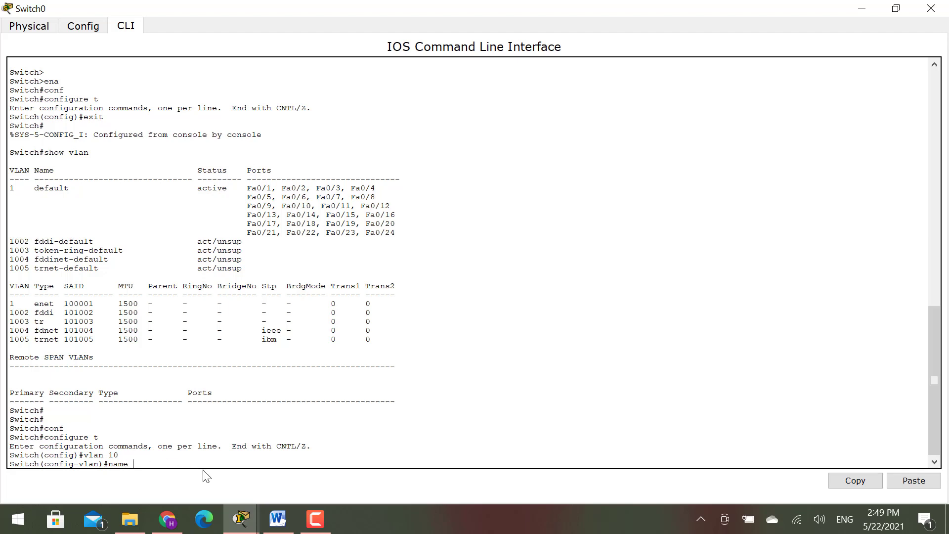
{"action": "type", "text": " LAB1"}
{"action": "key", "text": "Return"}
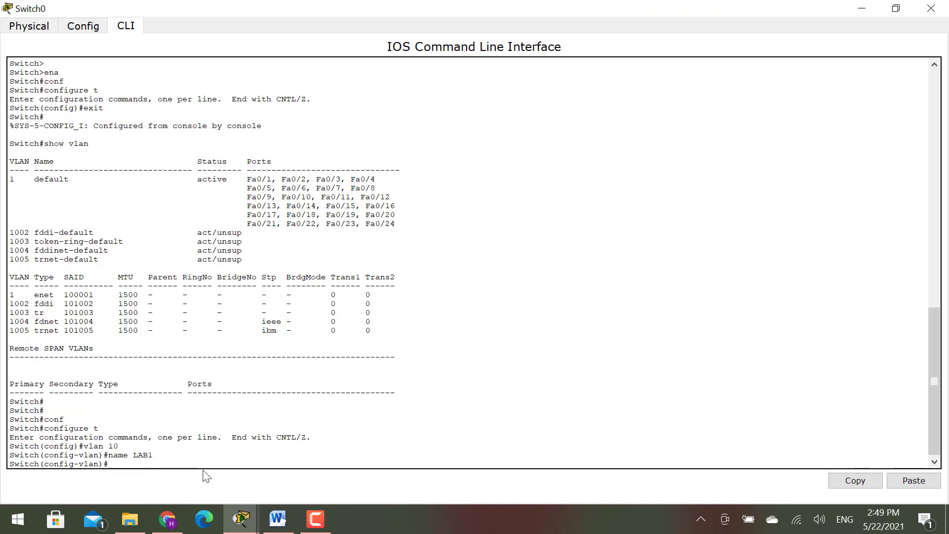
{"action": "type", "text": "exit"}
{"action": "key", "text": "Return"}
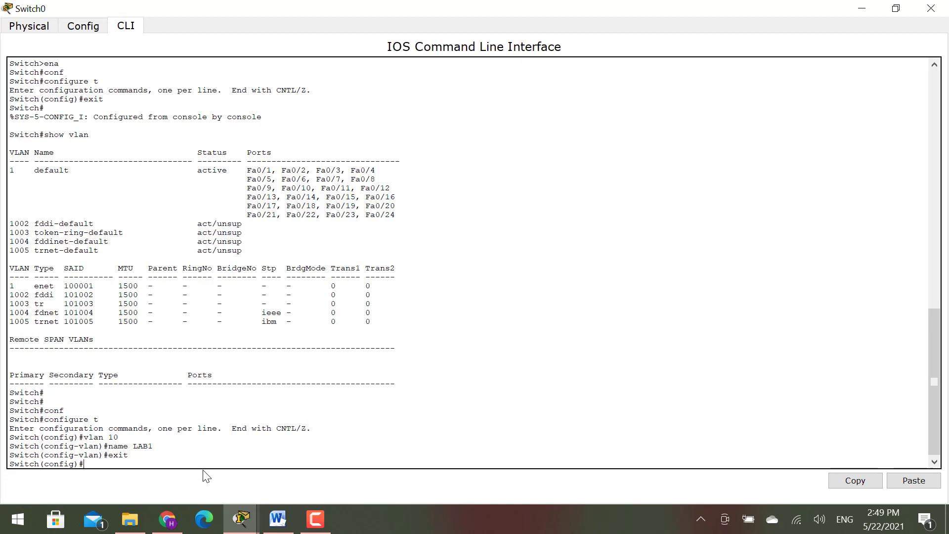
- Begin an int command, restore the Switch0 window size, and move PC0 up-left
{"action": "type", "text": "int"}
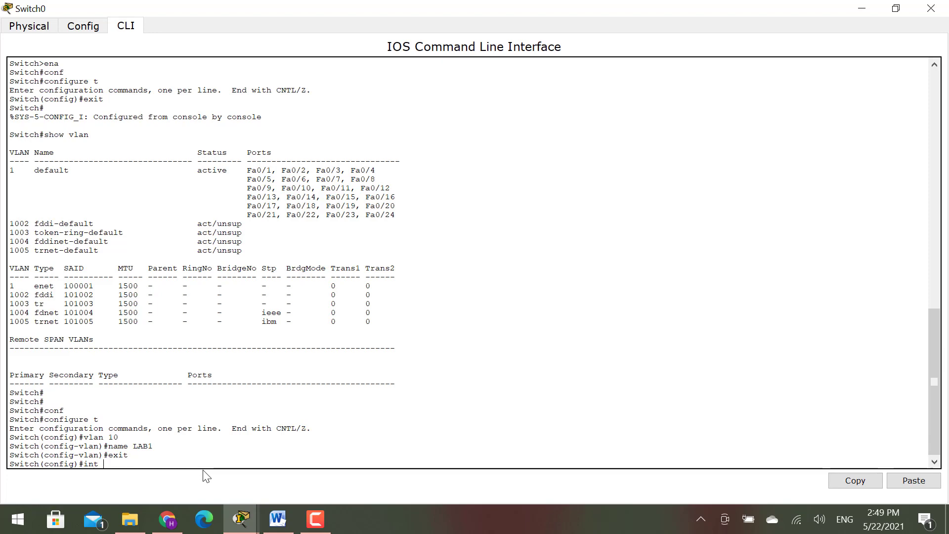
{"action": "double_click", "coordinate": [247, 9]}
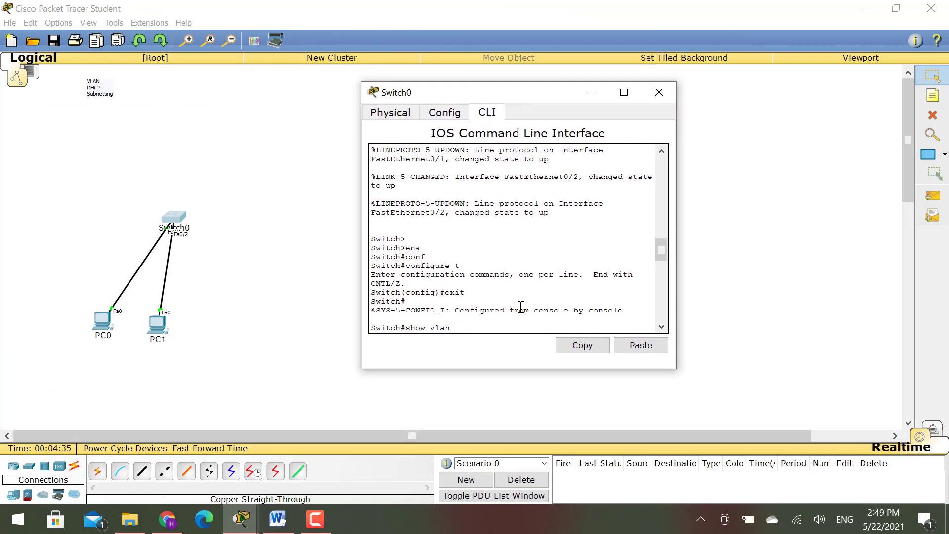
{"action": "left_click_drag", "start_coordinate": [661, 249], "coordinate": [663, 316]}
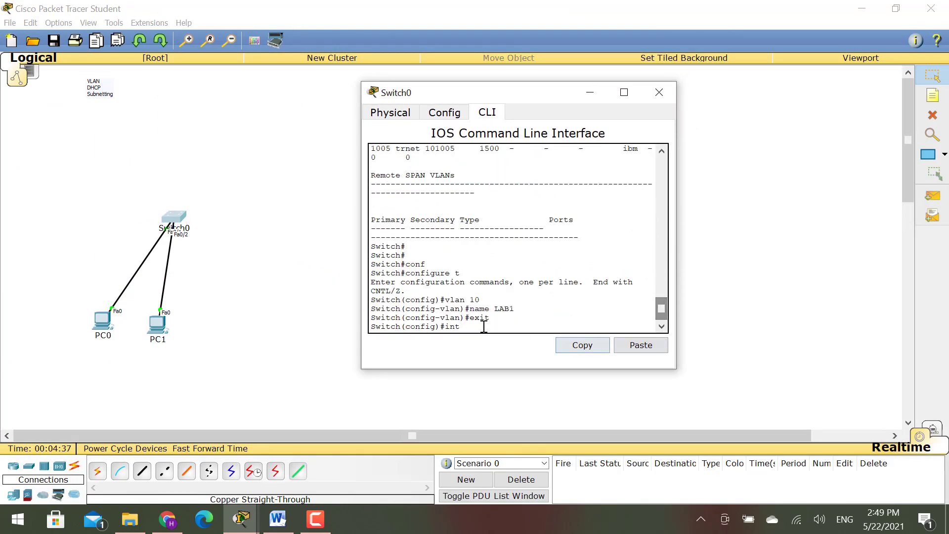
{"action": "left_click_drag", "start_coordinate": [96, 323], "coordinate": [39, 297]}
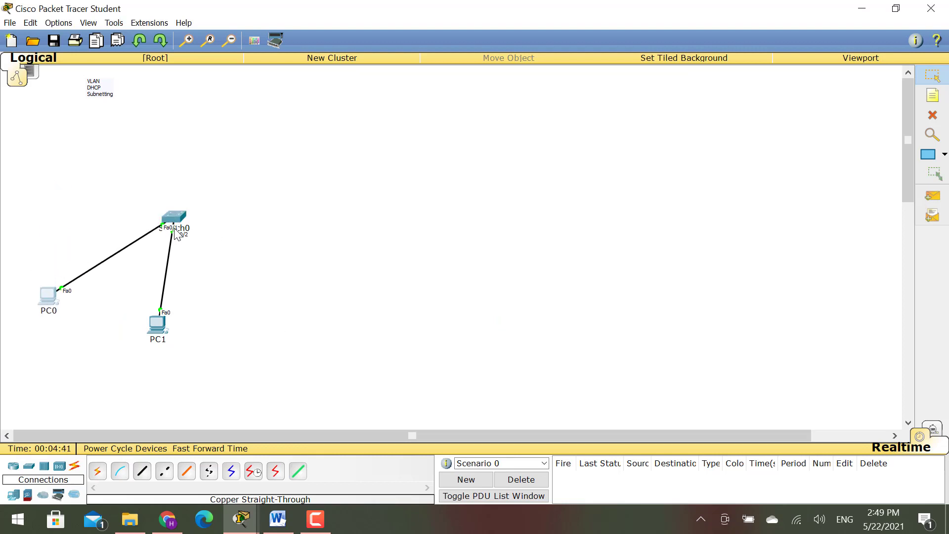
- Check the User Profile, then toggle Always Show Port Labels off and back on in Preferences
{"action": "left_click", "coordinate": [56, 24]}
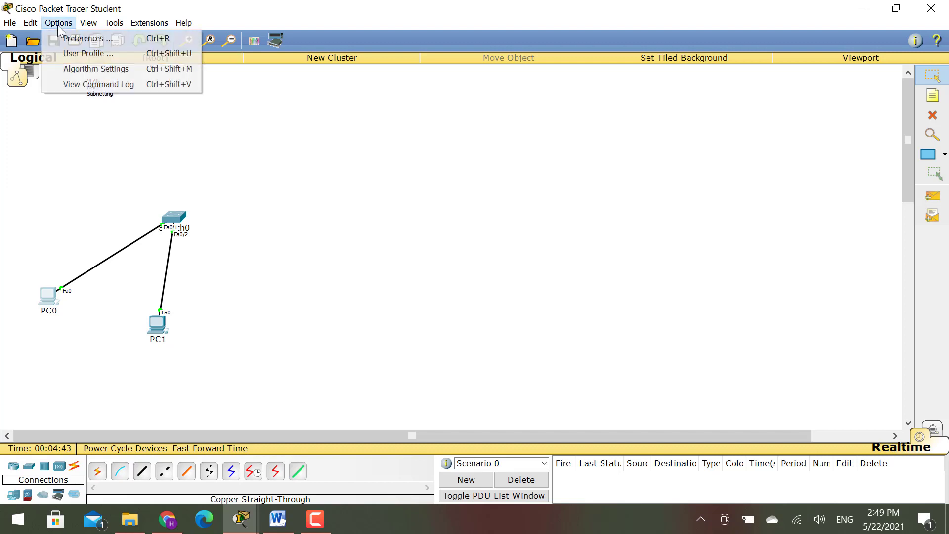
{"action": "left_click", "coordinate": [88, 53]}
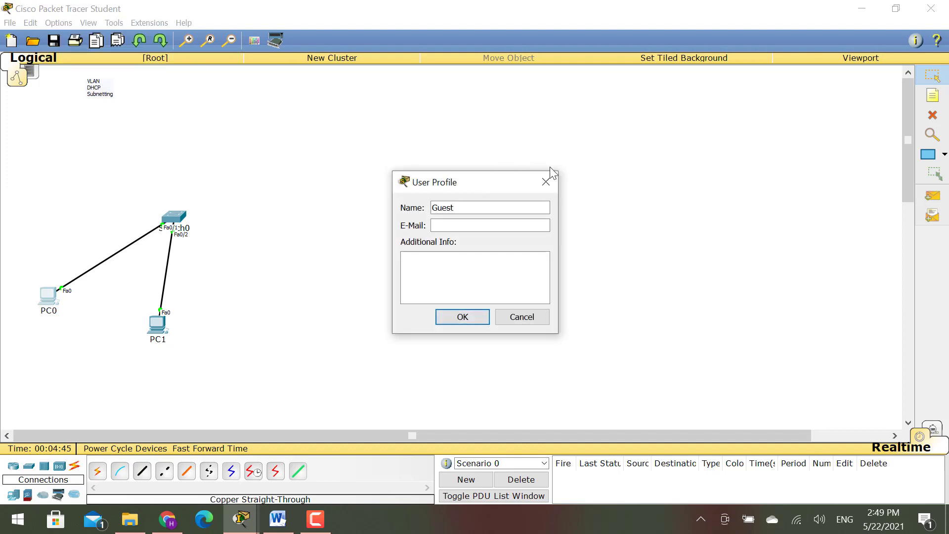
{"action": "left_click", "coordinate": [545, 183]}
{"action": "left_click", "coordinate": [58, 23]}
{"action": "left_click", "coordinate": [82, 38]}
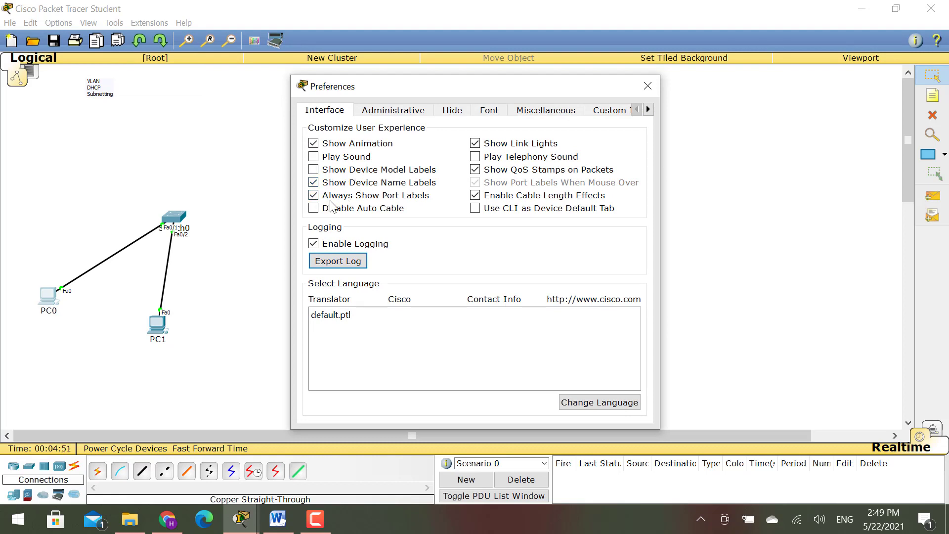
{"action": "left_click", "coordinate": [313, 195]}
{"action": "left_click", "coordinate": [314, 195]}
{"action": "left_click", "coordinate": [647, 86]}
- Briefly minimize Packet Tracer, then reopen Switch0's configuration window
{"action": "left_click", "coordinate": [241, 519]}
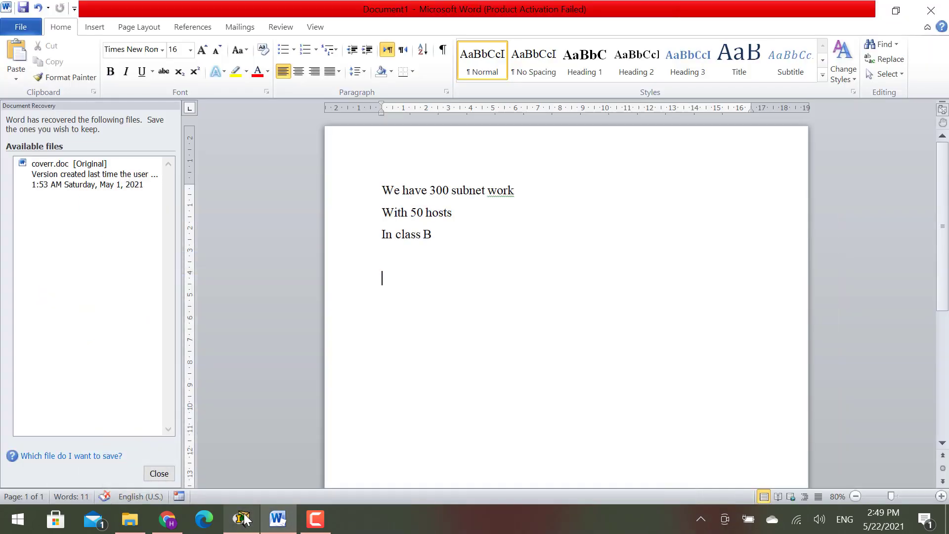
{"action": "left_click", "coordinate": [242, 518]}
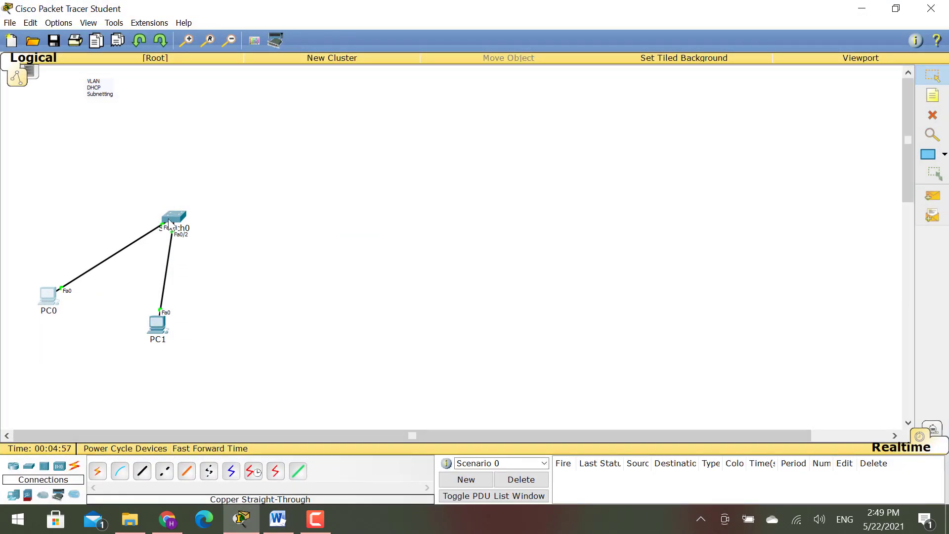
{"action": "left_click", "coordinate": [169, 223]}
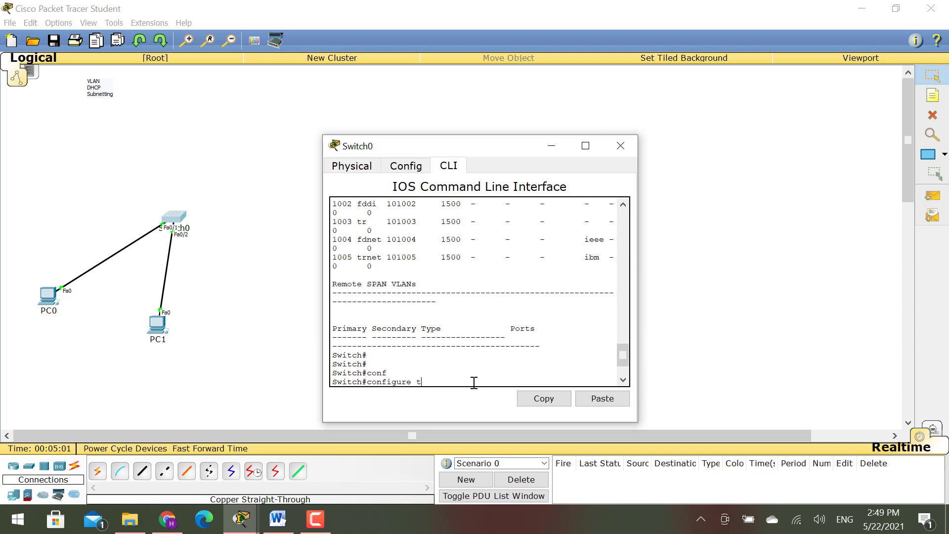
- Enter interface Fa0/1 and set it to switchport access vlan 10
{"action": "key", "text": "Return"}
{"action": "type", "text": "vlan 10 name LAB1 exit int"}
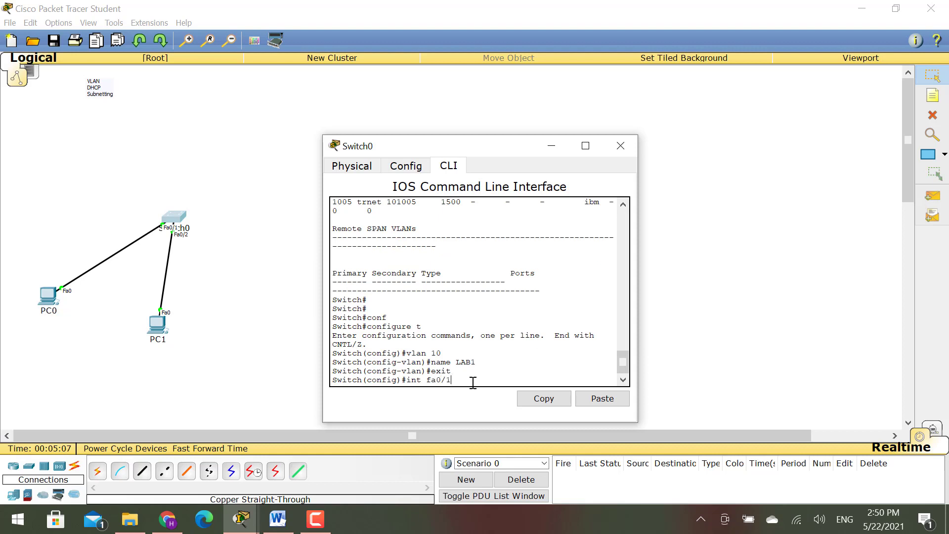
{"action": "key", "text": "Return"}
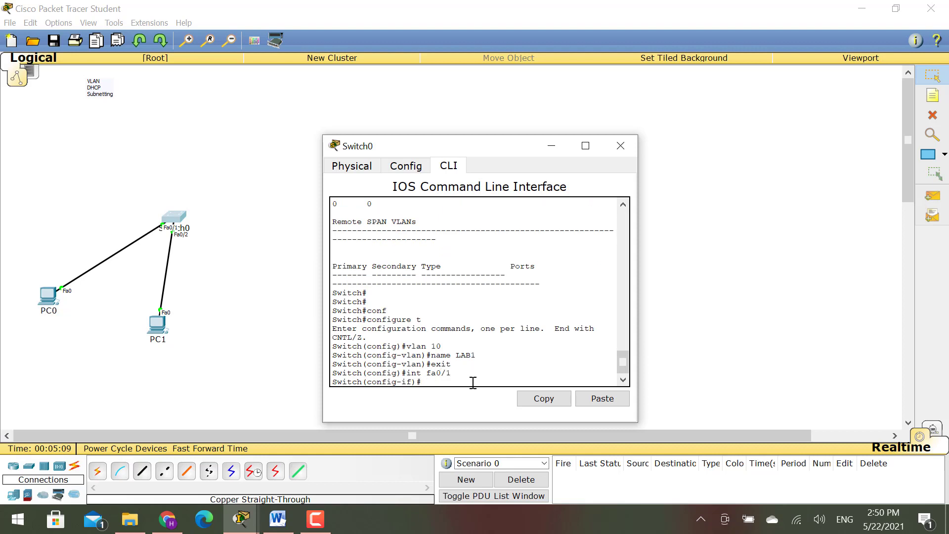
{"action": "type", "text": "swit"}
{"action": "key", "text": "Tab"}
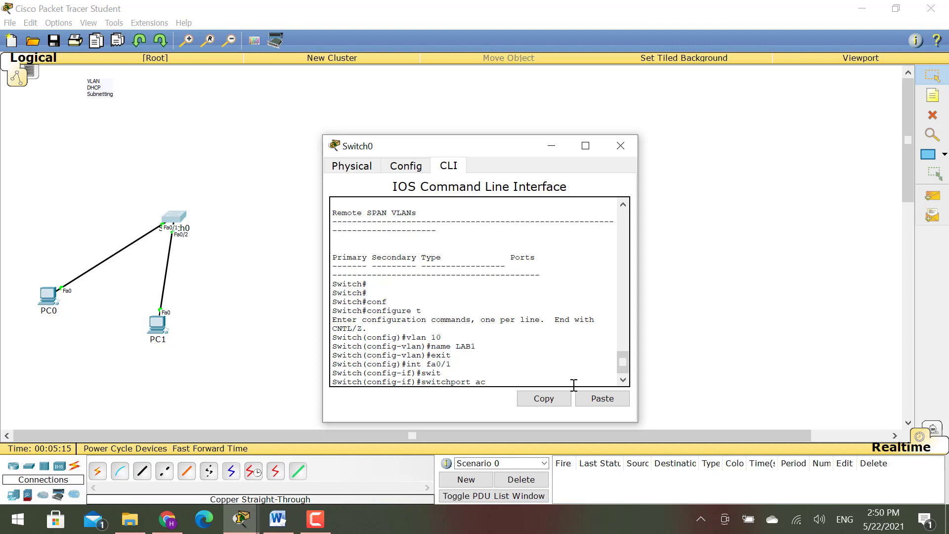
{"action": "type", "text": "ac"}
{"action": "key", "text": "Tab"}
{"action": "type", "text": "vlan"}
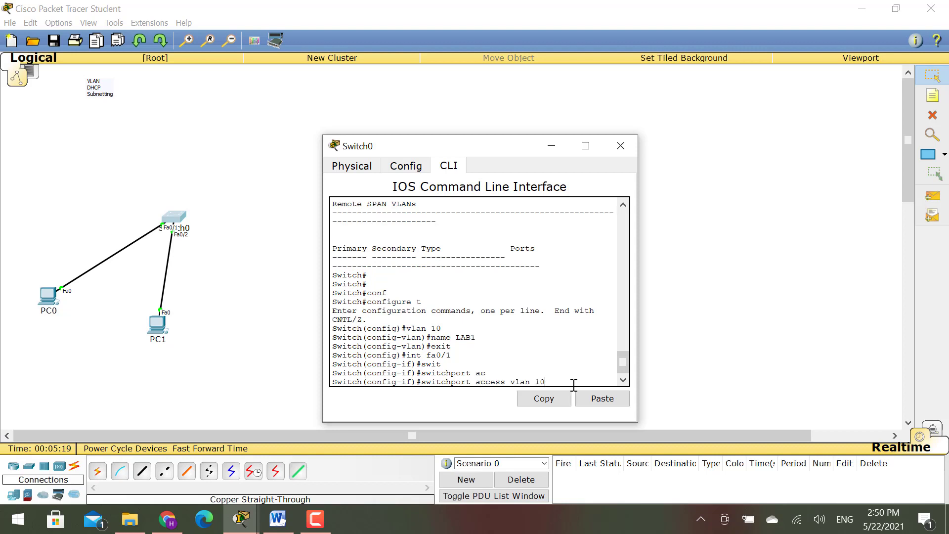
{"action": "key", "text": "Return"}
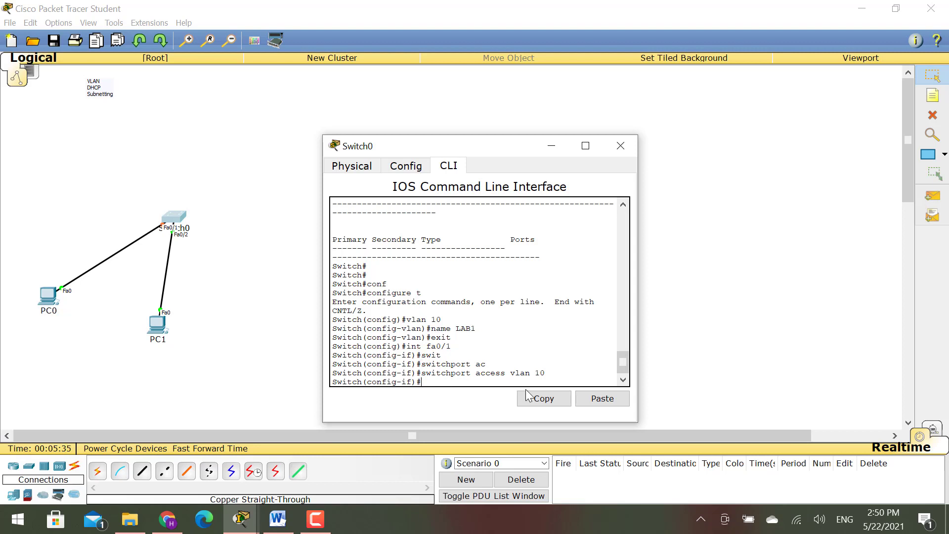
- Exit interface configuration mode, then move PC1 up toward the switch
{"action": "type", "text": "xit"}
{"action": "left_click_drag", "start_coordinate": [367, 382], "coordinate": [412, 383]}
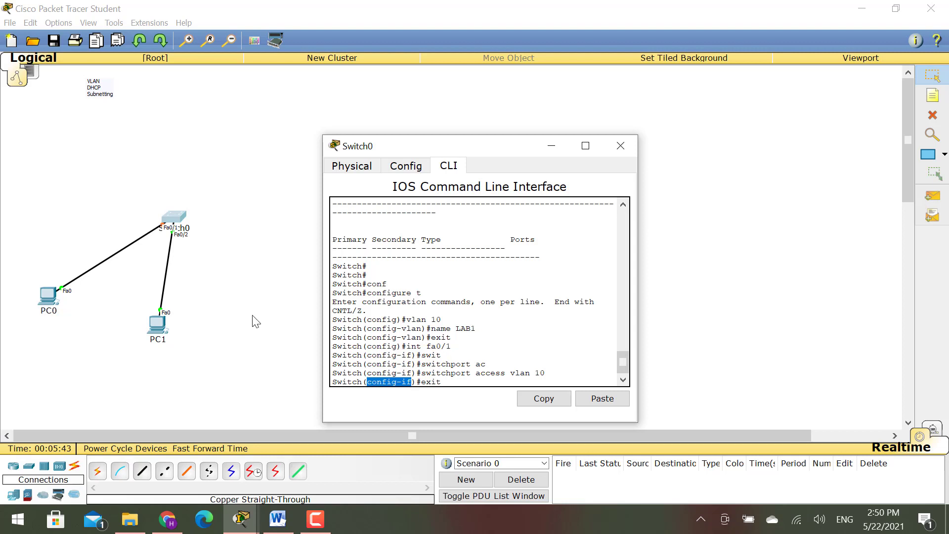
{"action": "left_click_drag", "start_coordinate": [452, 382], "coordinate": [366, 385]}
{"action": "left_click", "coordinate": [467, 382]}
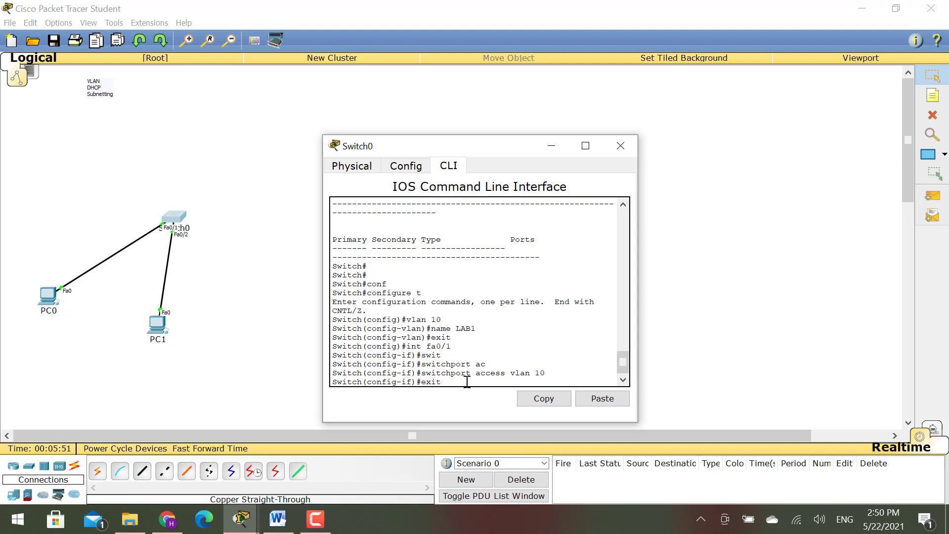
{"action": "key", "text": "Return"}
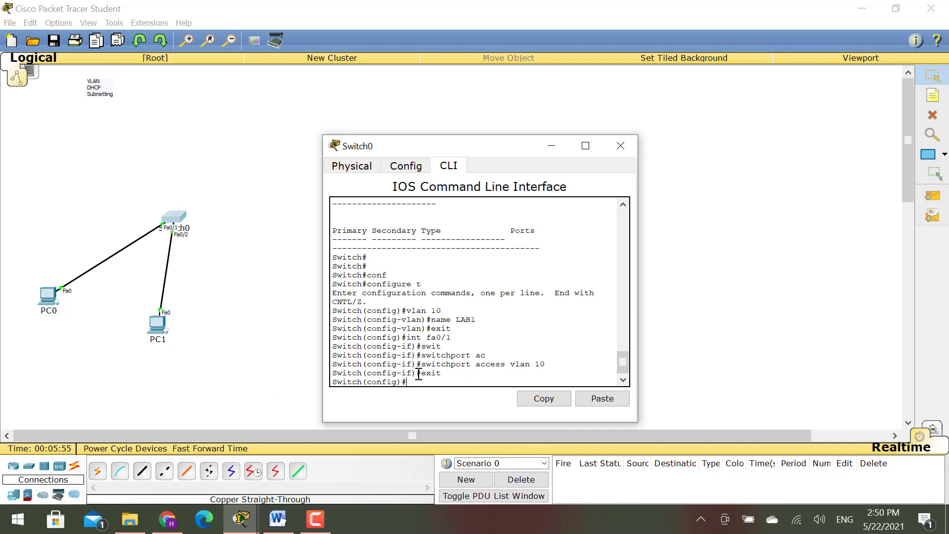
{"action": "left_click", "coordinate": [163, 341]}
{"action": "mouse_move", "coordinate": [169, 333]}
{"action": "left_mouse_down"}
{"action": "mouse_move", "coordinate": [236, 265]}
{"action": "mouse_move", "coordinate": [188, 331]}
{"action": "left_mouse_up"}
- Back in Switch0's CLI, enter interface fa0/2 configuration
{"action": "key", "text": "alt+Tab"}
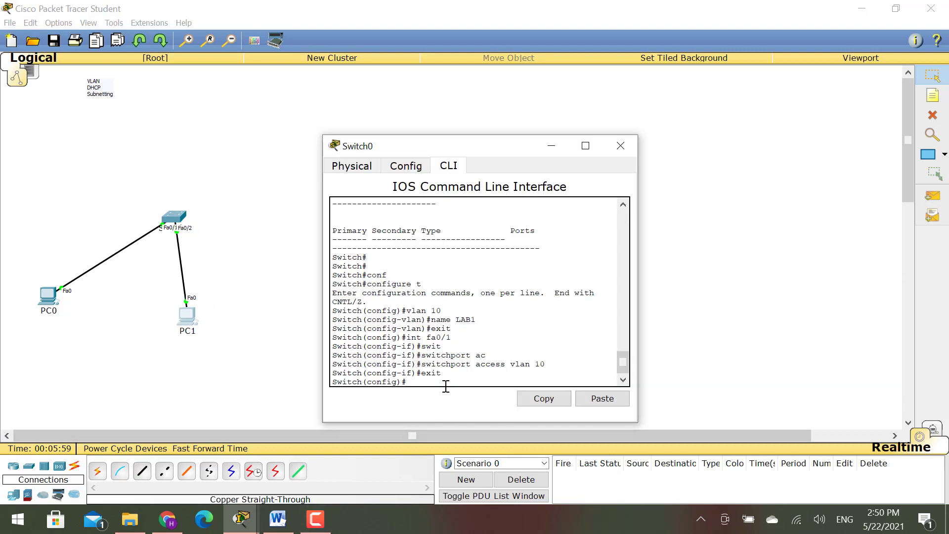
{"action": "type", "text": "inf"}
{"action": "key", "text": "Tab"}
{"action": "key", "text": "BackSpace"}
{"action": "key", "text": "BackSpace"}
{"action": "key", "text": "BackSpace"}
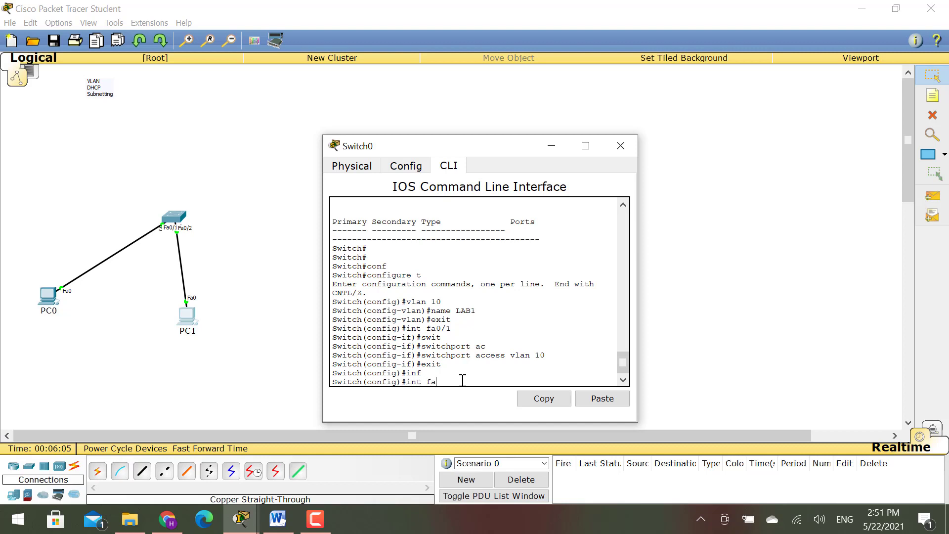
{"action": "type", "text": "int fa0/2"}
{"action": "key", "text": "Return"}
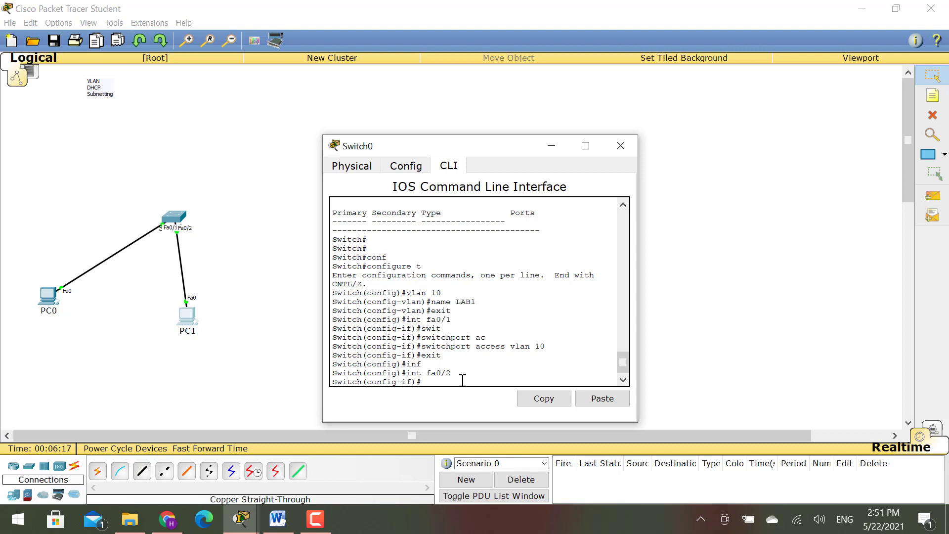
- Set Fa0/2 to switchport access vlan 10, exit, and close the Switch0 window
{"action": "type", "text": "sw"}
{"action": "key", "text": "Tab"}
{"action": "type", "text": "ac"}
{"action": "key", "text": "Tab"}
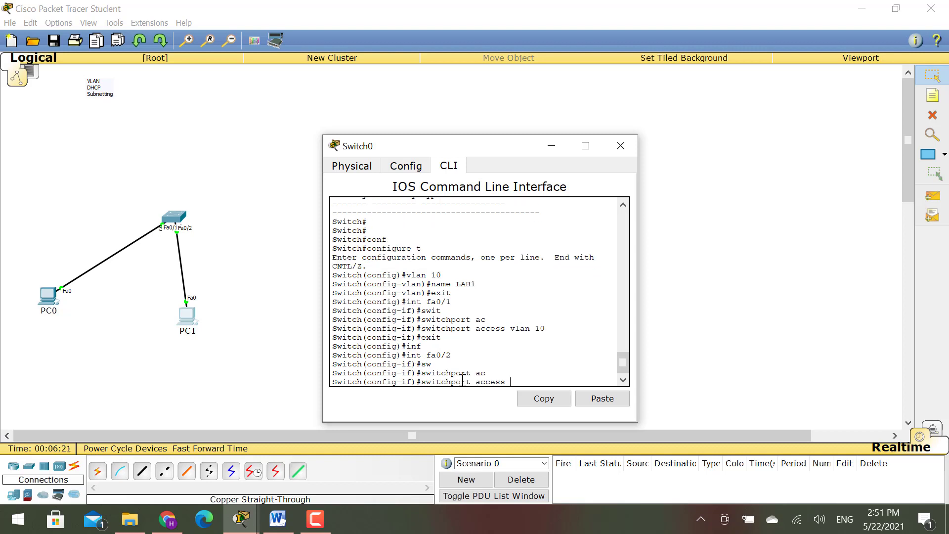
{"action": "type", "text": "vlan 10"}
{"action": "key", "text": "Return"}
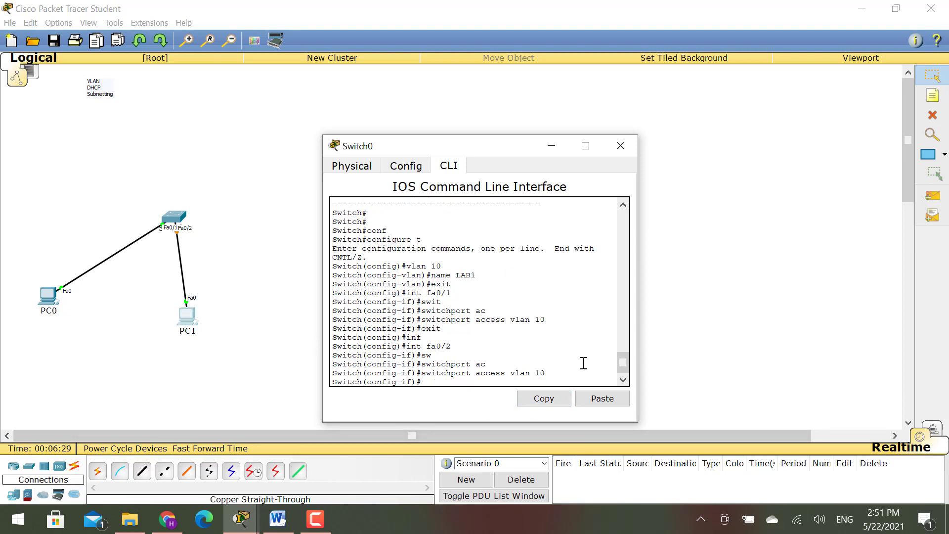
{"action": "type", "text": "exit"}
{"action": "key", "text": "Return"}
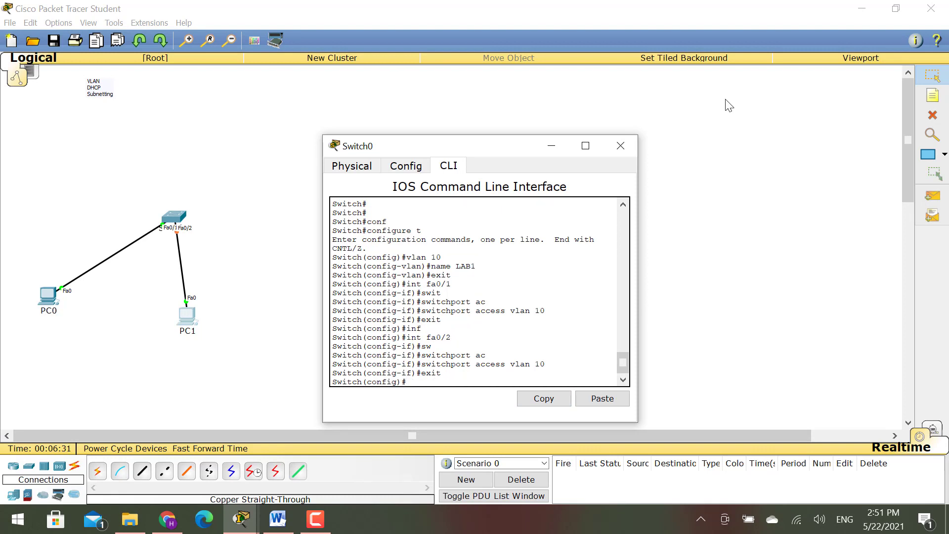
{"action": "left_click", "coordinate": [620, 145]}
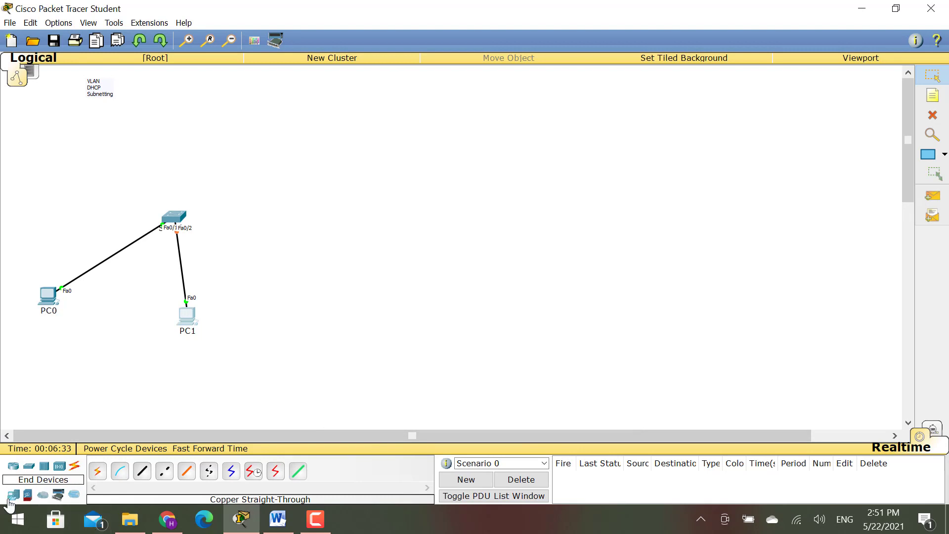
- Place generic PCs PC2 and PC3 and move PC1 left below the switch
{"action": "left_click", "coordinate": [13, 494]}
{"action": "left_click", "coordinate": [104, 477]}
{"action": "left_click", "coordinate": [322, 315]}
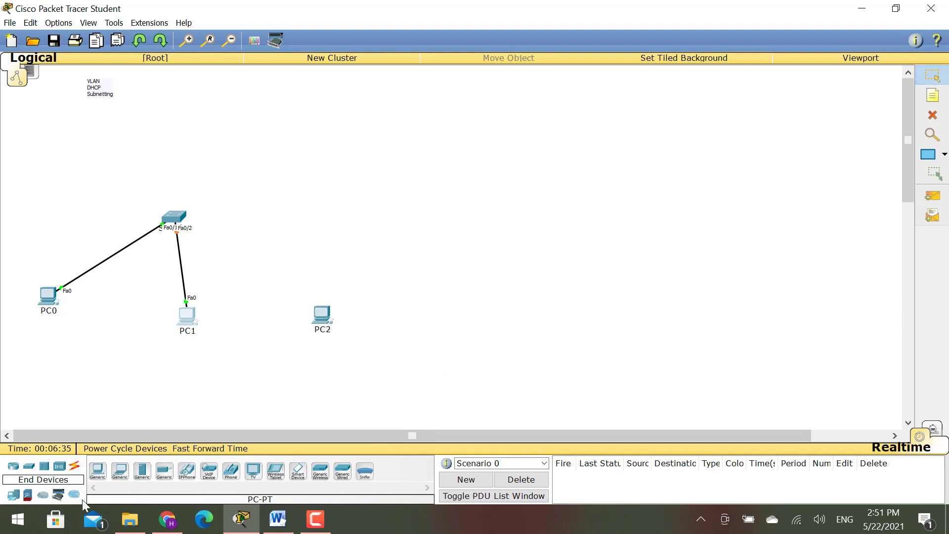
{"action": "left_click", "coordinate": [98, 472]}
{"action": "left_click", "coordinate": [382, 311]}
{"action": "left_click_drag", "start_coordinate": [322, 315], "coordinate": [334, 313]}
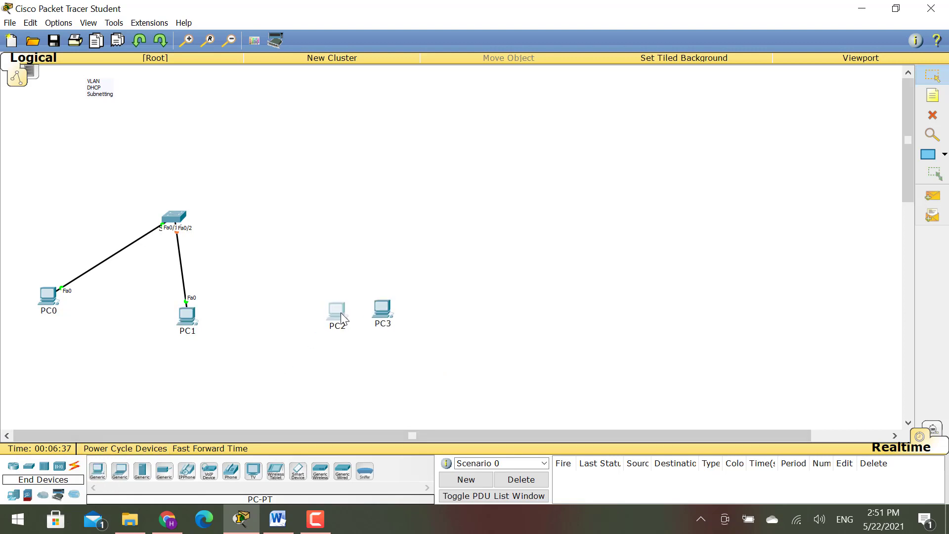
{"action": "left_click_drag", "start_coordinate": [191, 329], "coordinate": [109, 327]}
{"action": "left_click", "coordinate": [297, 252]}
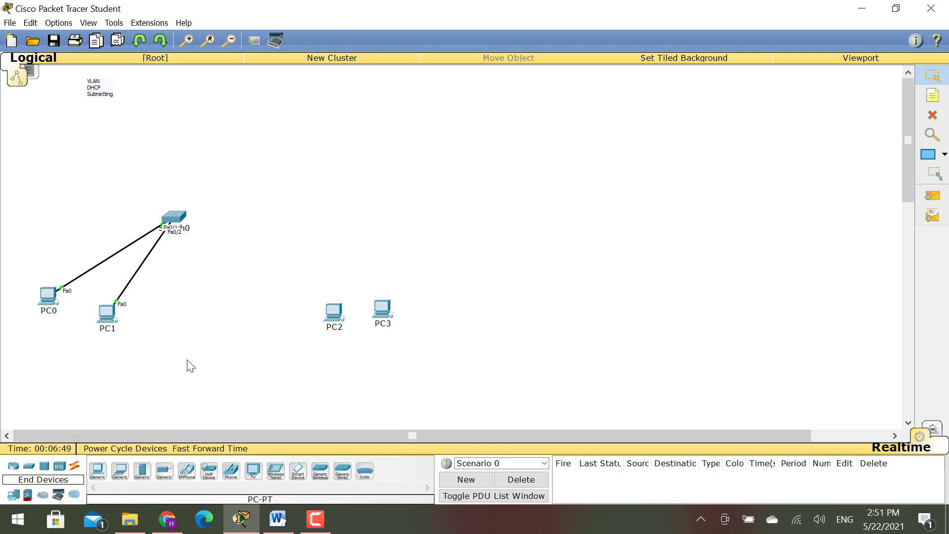
- Link PC2 to Switch0 Fa0/3 and PC3 to Fa0/4 with Automatic cables
{"action": "left_click", "coordinate": [75, 467]}
{"action": "left_click", "coordinate": [98, 471]}
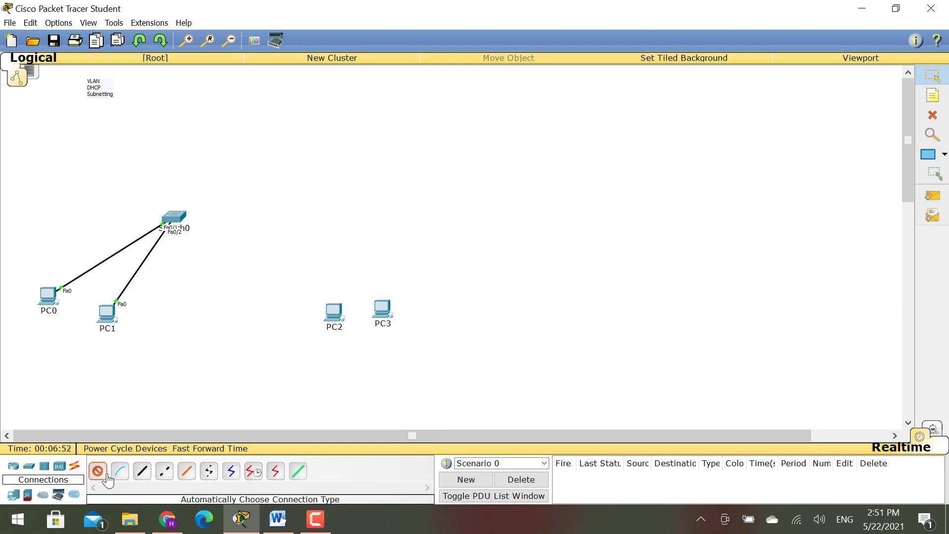
{"action": "left_click", "coordinate": [340, 317]}
{"action": "left_click", "coordinate": [174, 218]}
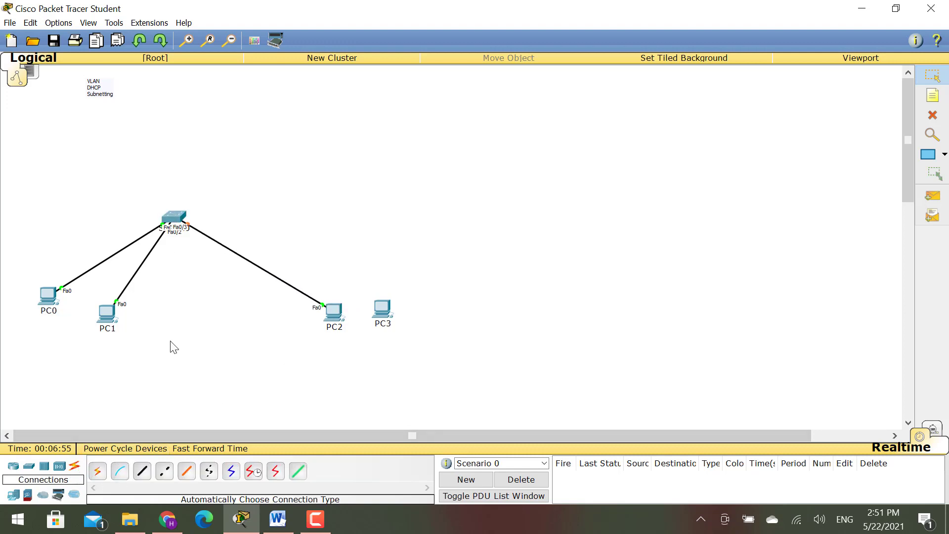
{"action": "left_click", "coordinate": [98, 471]}
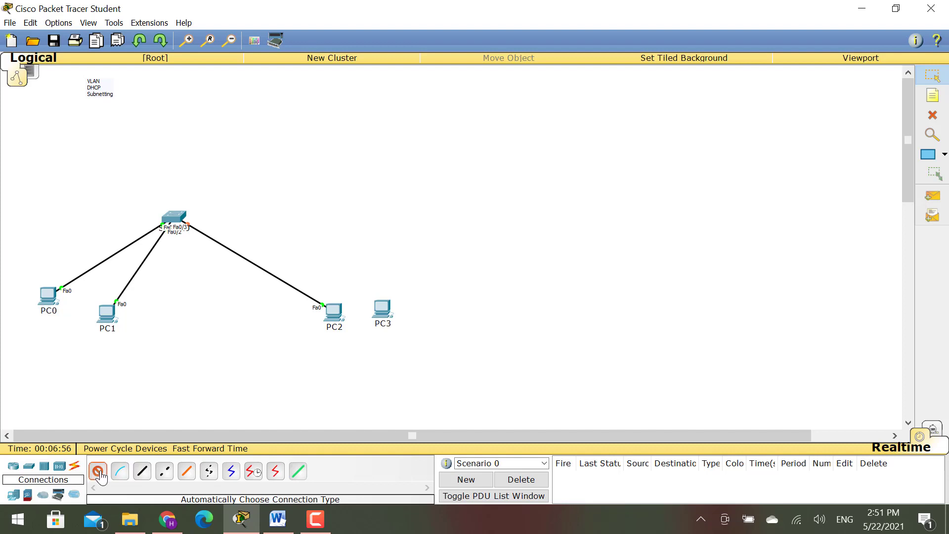
{"action": "left_click", "coordinate": [385, 313]}
{"action": "left_click", "coordinate": [174, 217]}
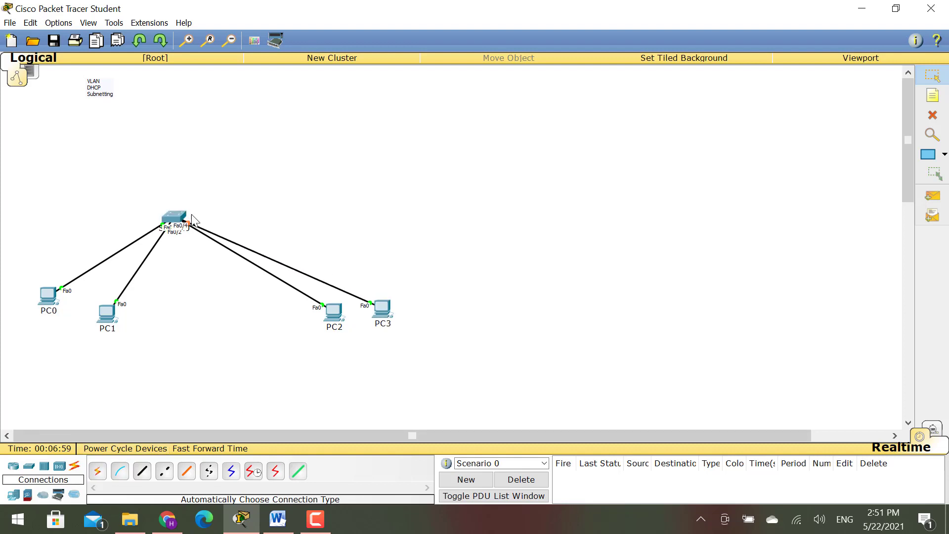
- Arrange PC2 and PC3 side by side below the switch, then open Switch0
{"action": "left_click_drag", "start_coordinate": [343, 319], "coordinate": [298, 357]}
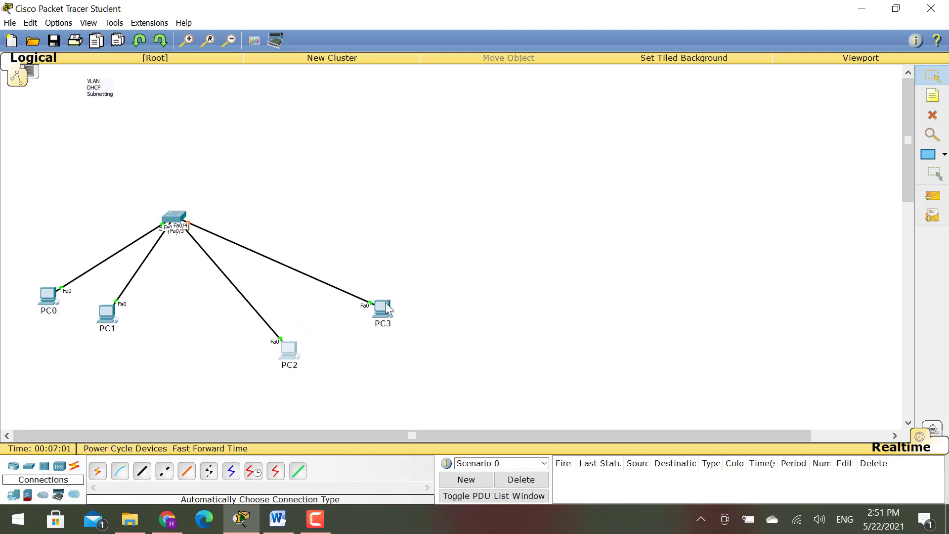
{"action": "left_click_drag", "start_coordinate": [389, 308], "coordinate": [358, 333]}
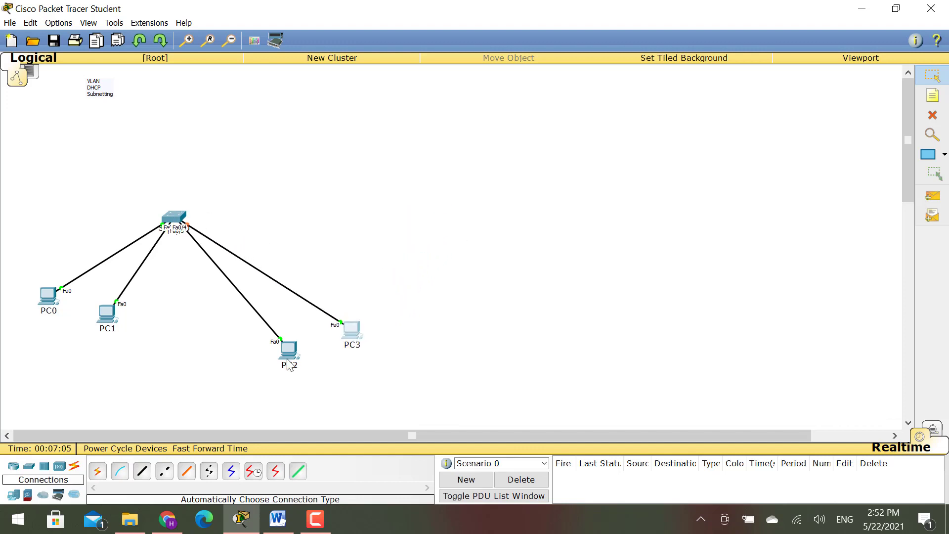
{"action": "left_click_drag", "start_coordinate": [292, 363], "coordinate": [305, 356]}
{"action": "left_click", "coordinate": [176, 219]}
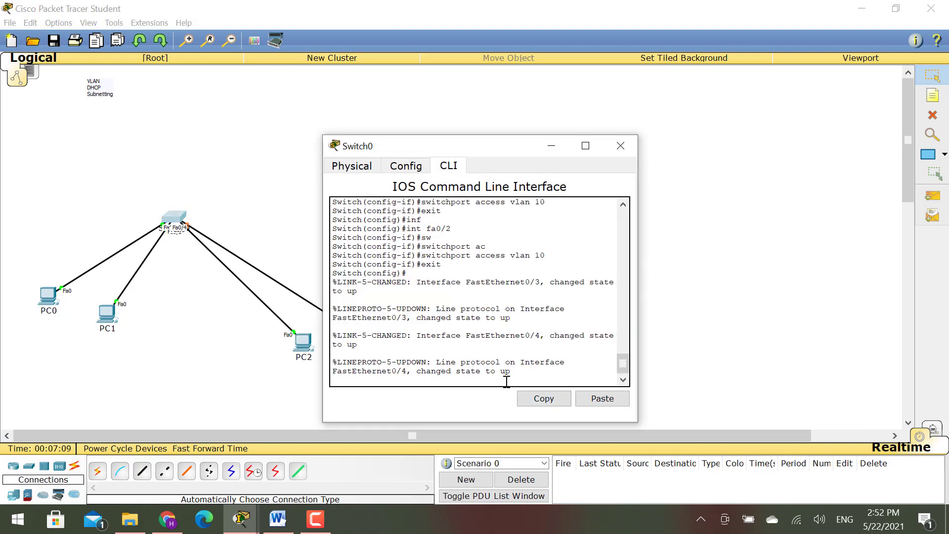
- Create VLAN 30 on Switch0 and name it LAB2
{"action": "key", "text": "Return"}
{"action": "key", "text": "Return"}
{"action": "key", "text": "Return"}
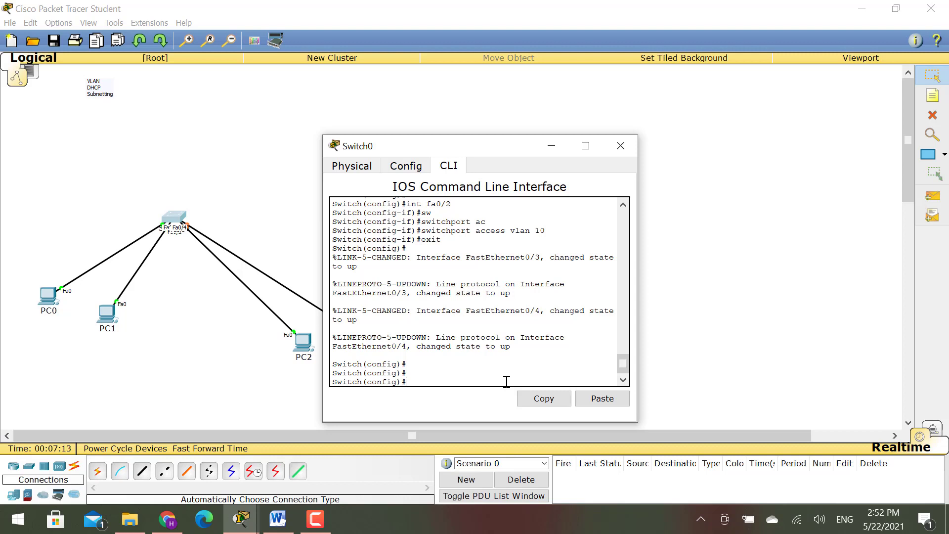
{"action": "type", "text": "vlan 30"}
{"action": "key", "text": "Return"}
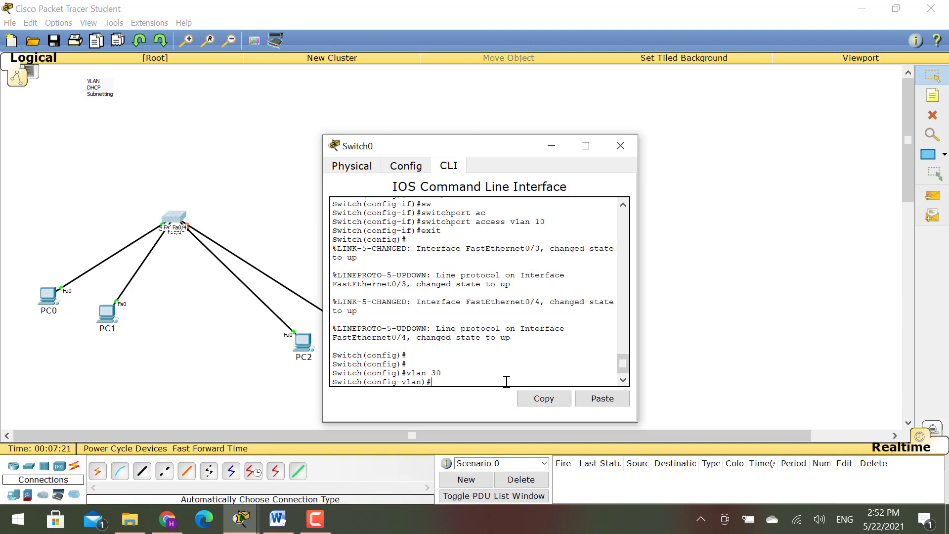
{"action": "type", "text": "name LAB2"}
{"action": "key", "text": "Return"}
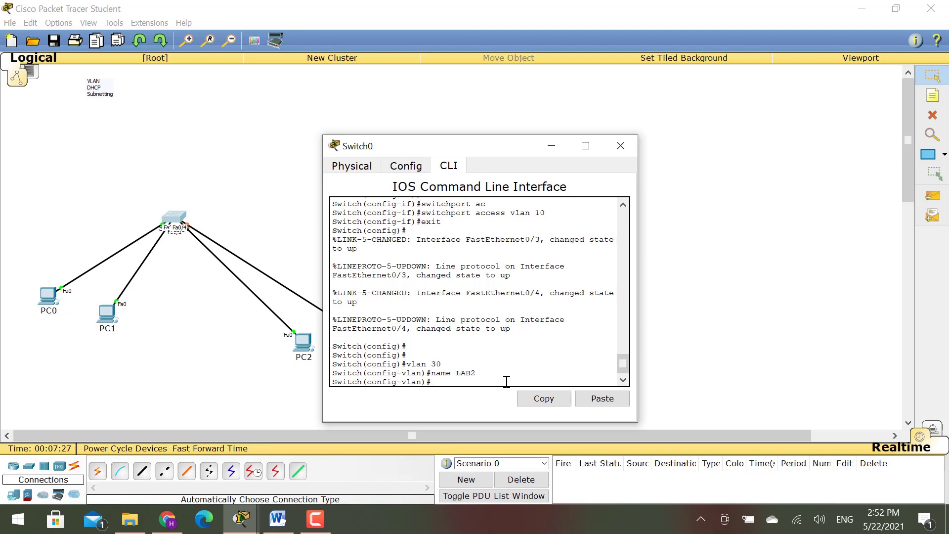
{"action": "type", "text": "exit"}
{"action": "key", "text": "Return"}
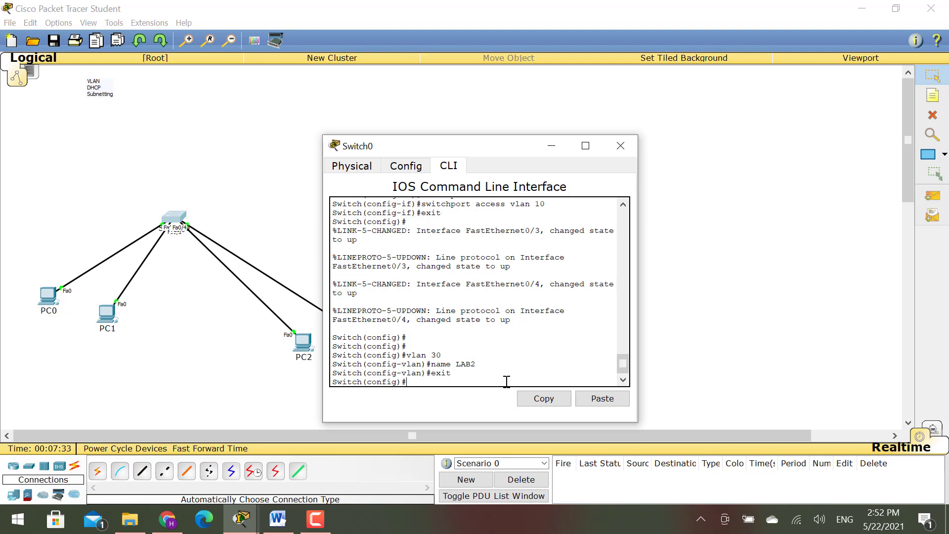
- Make interface Fa0/3 an access port in VLAN 30
{"action": "type", "text": "int fa0/3"}
{"action": "key", "text": "Return"}
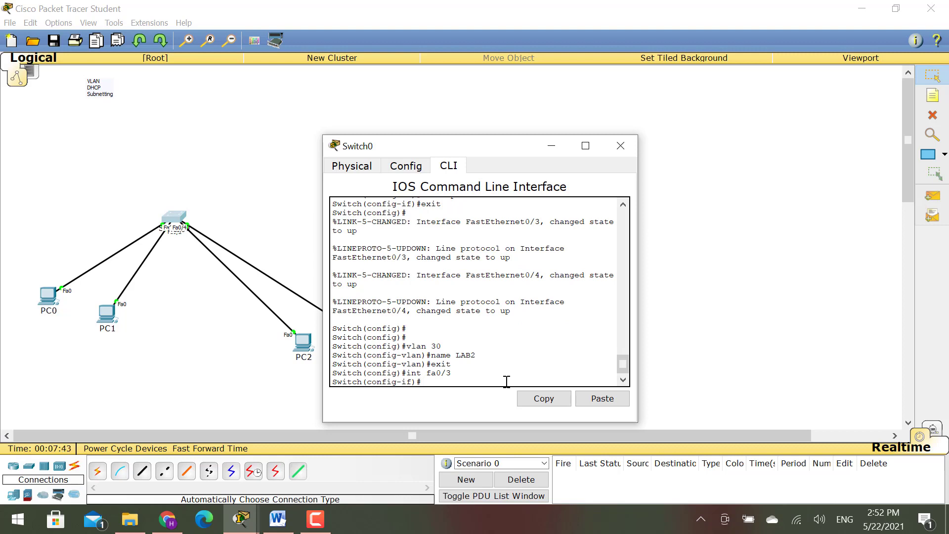
{"action": "type", "text": "sw"}
{"action": "key", "text": "Tab"}
{"action": "type", "text": "a"}
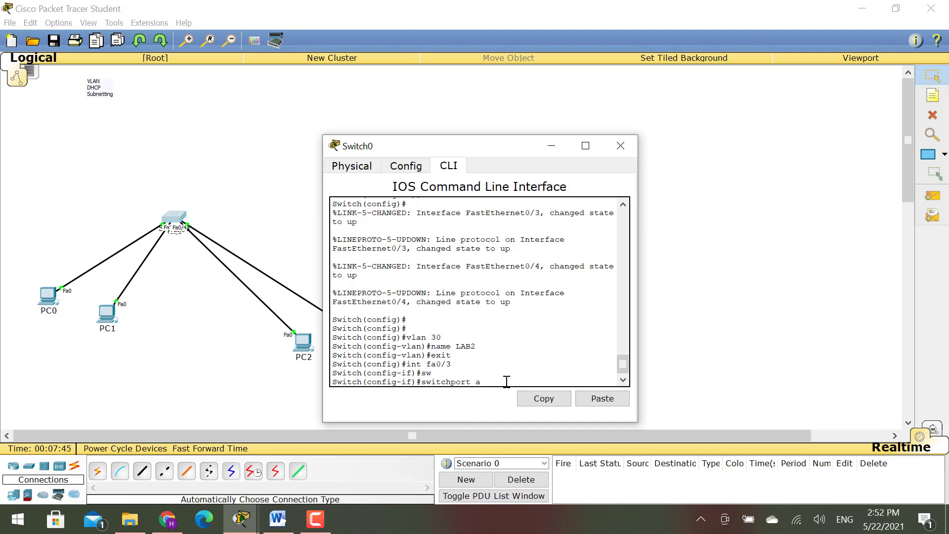
{"action": "type", "text": "c"}
{"action": "key", "text": "Tab"}
{"action": "type", "text": "vlan 30"}
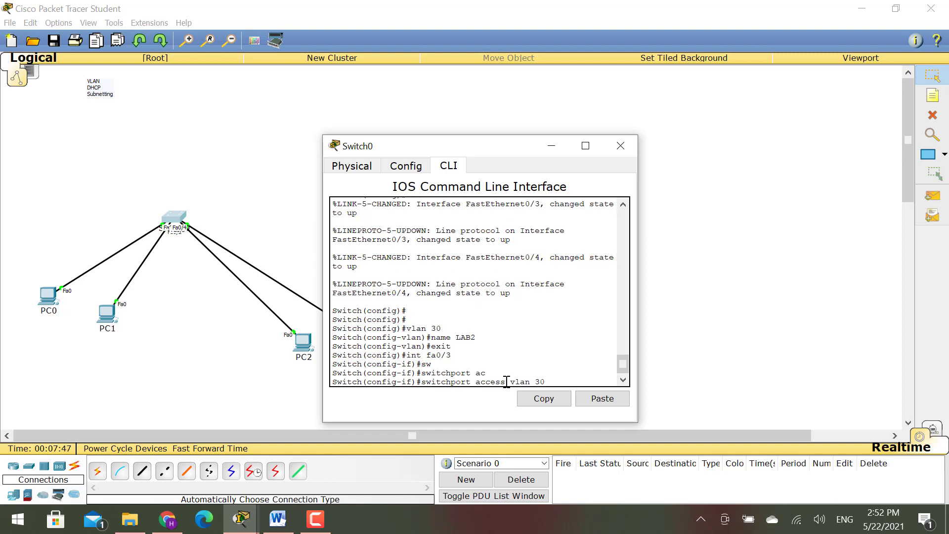
{"action": "key", "text": "Return"}
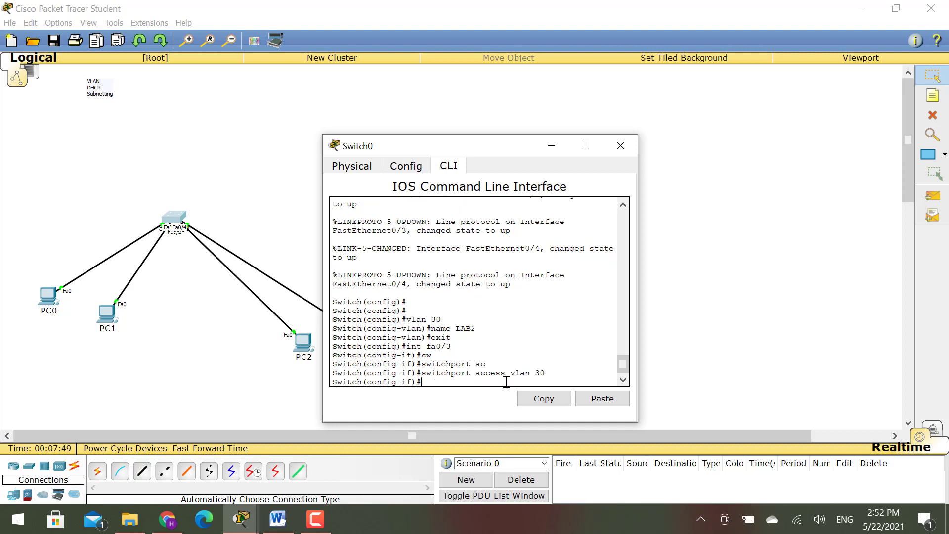
- Move PC2 above the switch and bring Switch0's command line back up
{"action": "left_click_drag", "start_coordinate": [308, 351], "coordinate": [188, 133]}
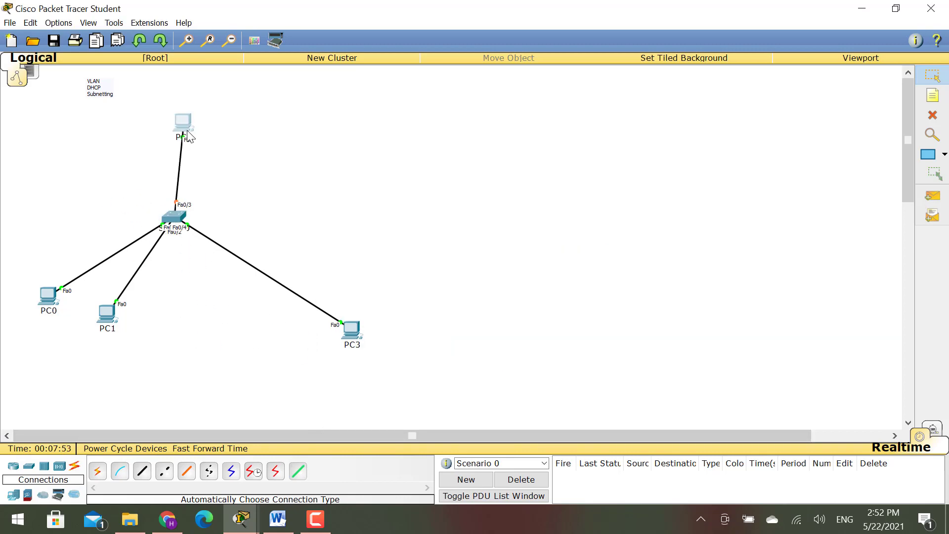
{"action": "left_click", "coordinate": [352, 332]}
{"action": "left_click", "coordinate": [624, 145]}
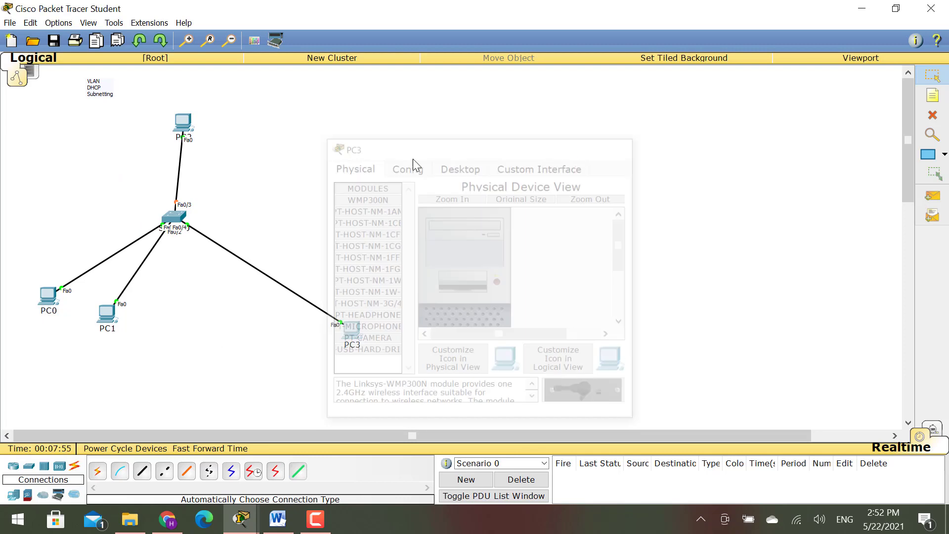
{"action": "left_click", "coordinate": [170, 216]}
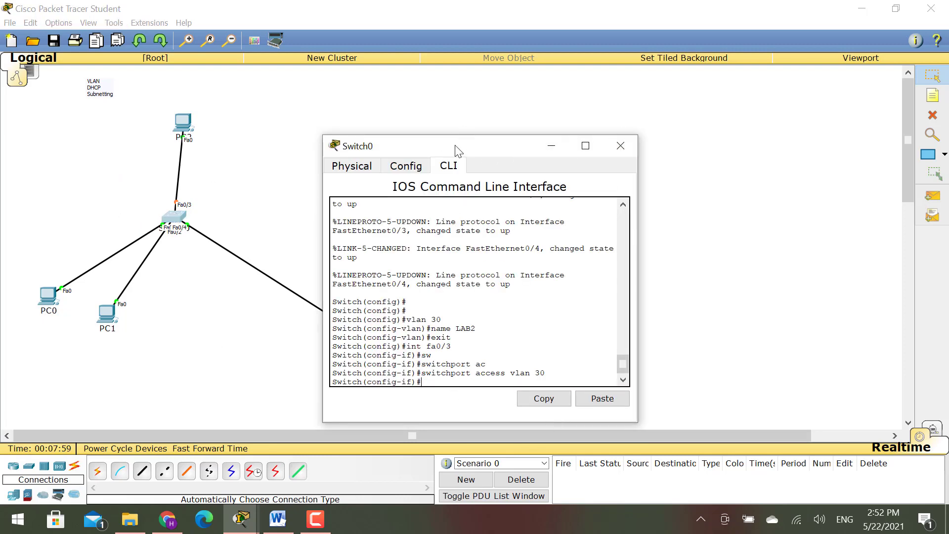
{"action": "left_click_drag", "start_coordinate": [449, 148], "coordinate": [585, 111]}
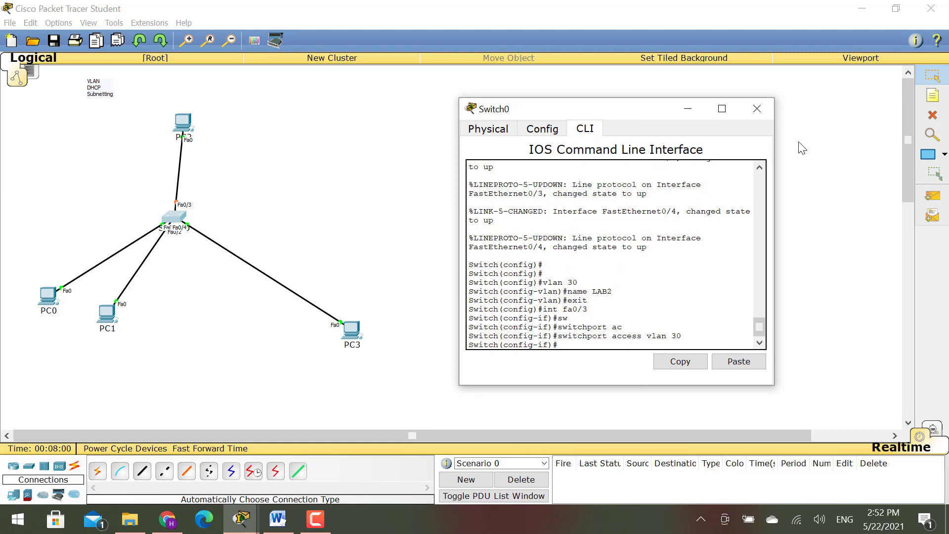
{"action": "left_click", "coordinate": [764, 105]}
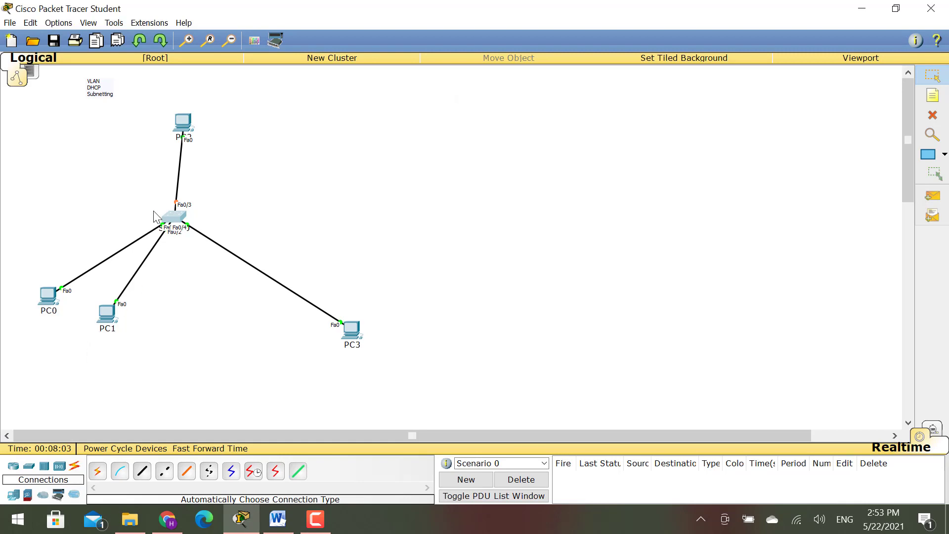
{"action": "left_click", "coordinate": [171, 221]}
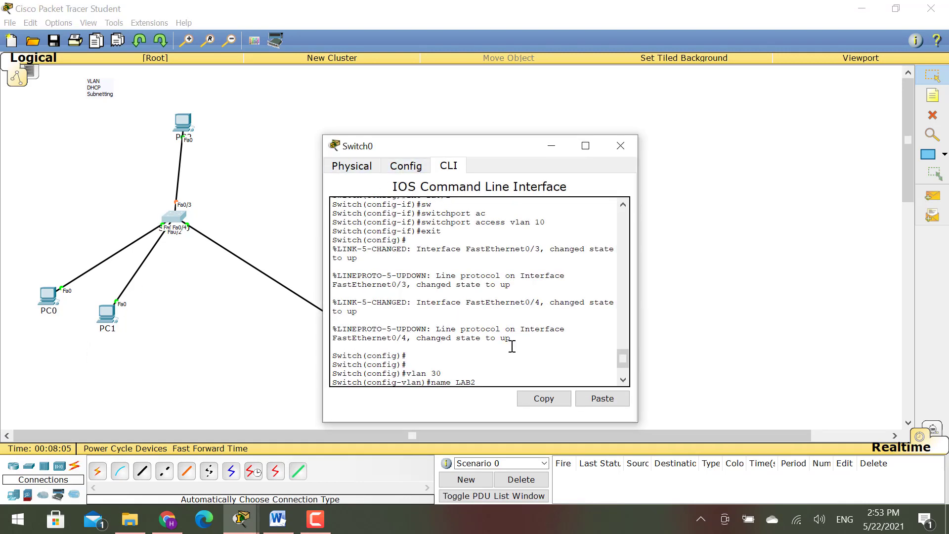
- Re-apply the pasted Fa0/3 VLAN 30 commands and exit configuration mode
{"action": "type", "text": "exit int fa0/3 sw switchport ac switchport access vlan 30"}
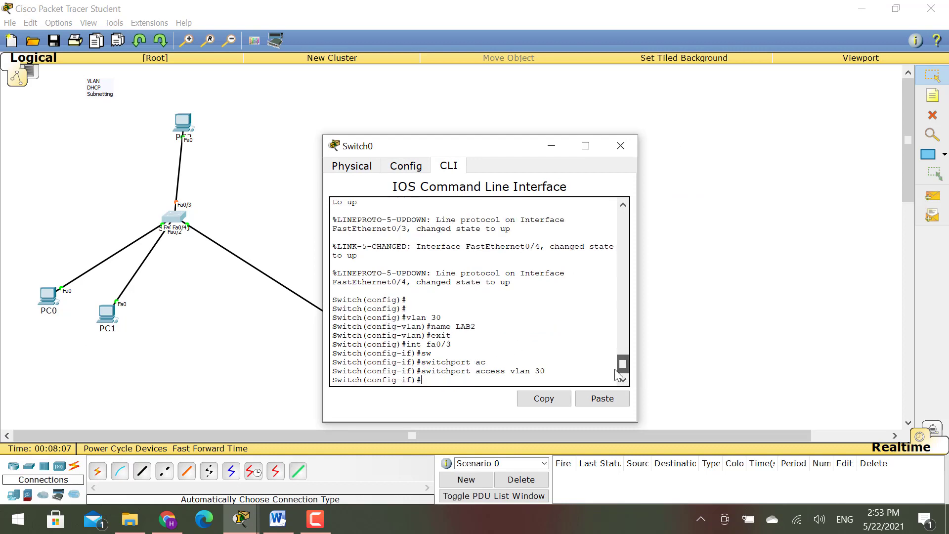
{"action": "key", "text": "Return"}
{"action": "key", "text": "Return"}
{"action": "type", "text": "exit"}
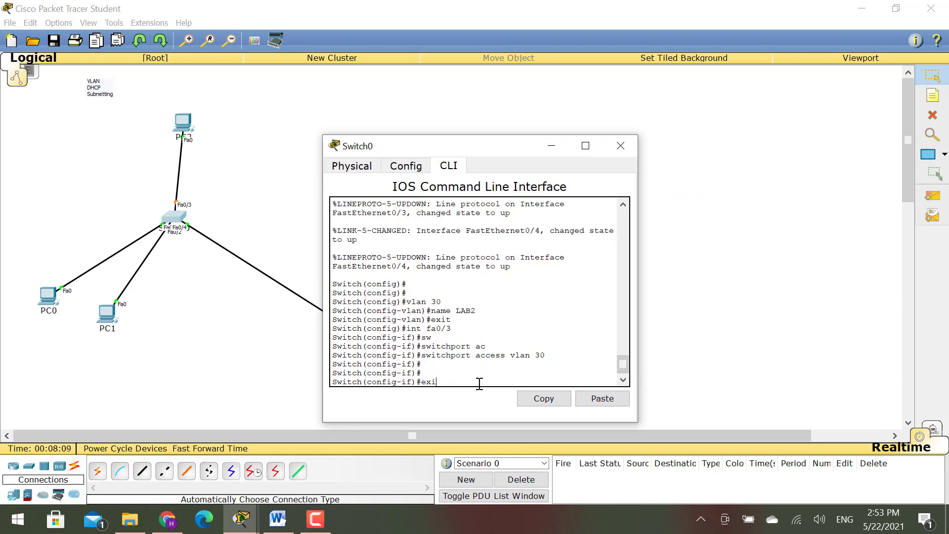
{"action": "key", "text": "Return"}
{"action": "key", "text": "Return"}
{"action": "type", "text": "exit"}
{"action": "key", "text": "Return"}
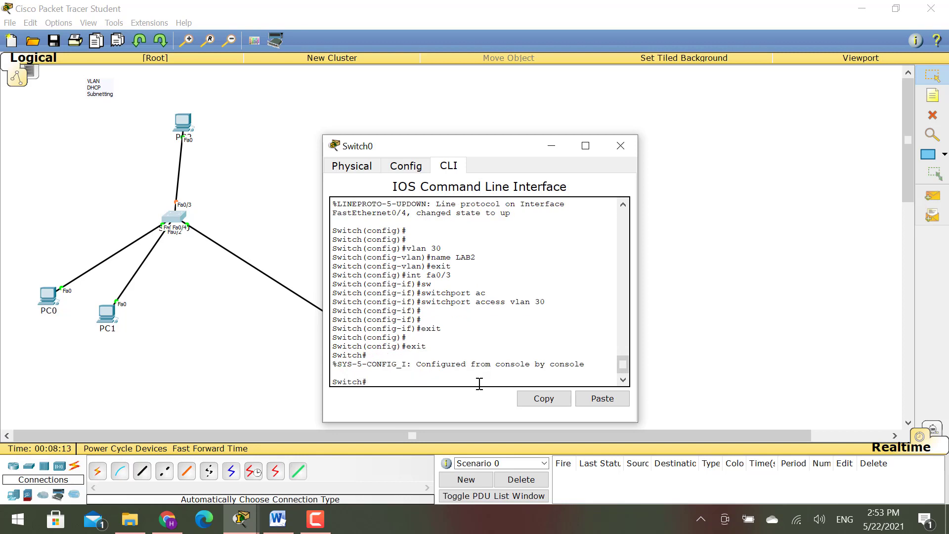
- Run show vlan and check LAB1 holds Fa0/1–Fa0/2 and LAB2 holds Fa0/3
{"action": "type", "text": "show vlan"}
{"action": "key", "text": "Return"}
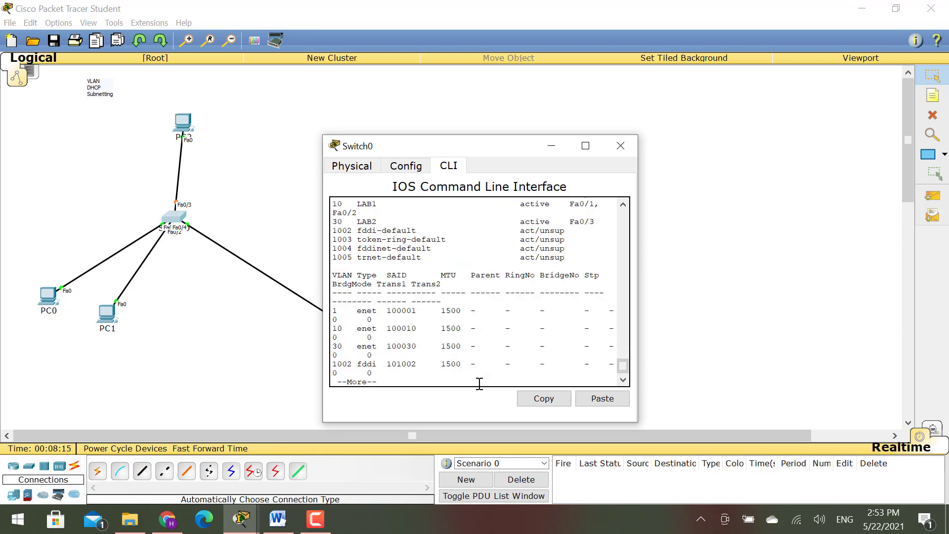
{"action": "left_click", "coordinate": [585, 145]}
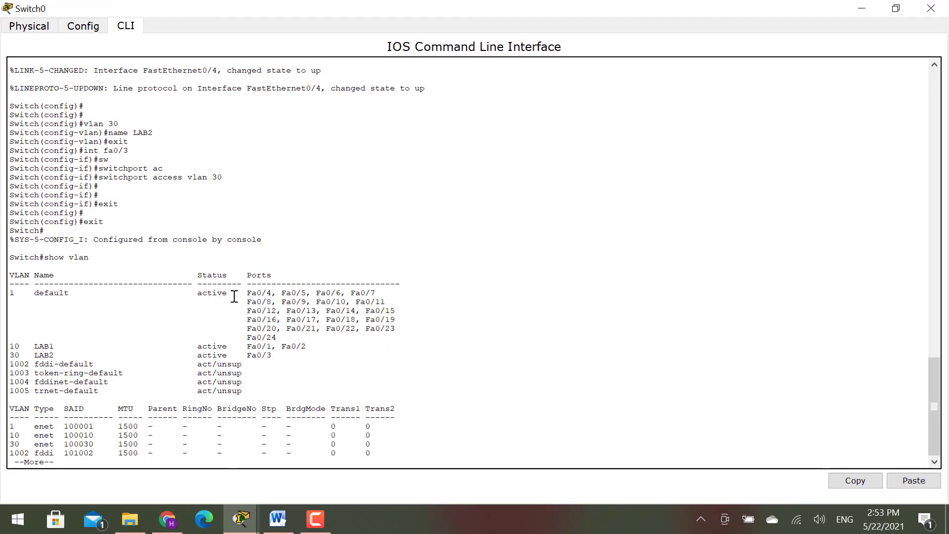
{"action": "left_click_drag", "start_coordinate": [234, 296], "coordinate": [301, 340]}
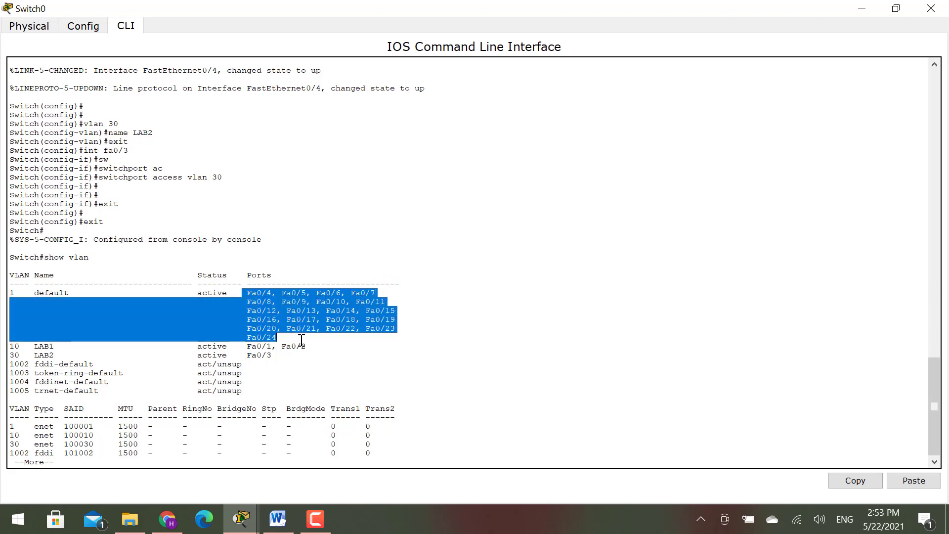
{"action": "left_click", "coordinate": [56, 345]}
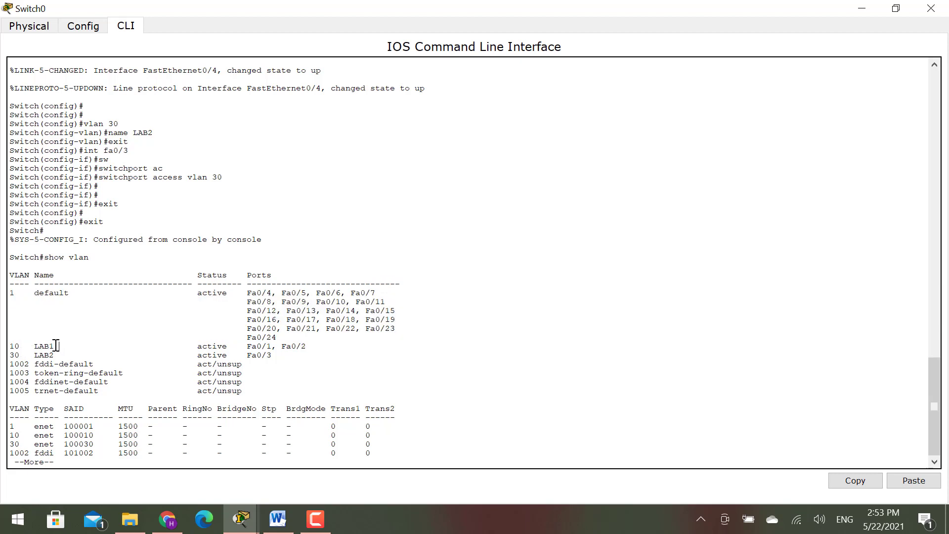
{"action": "left_click_drag", "start_coordinate": [56, 345], "coordinate": [30, 347]}
{"action": "left_click_drag", "start_coordinate": [307, 345], "coordinate": [31, 348]}
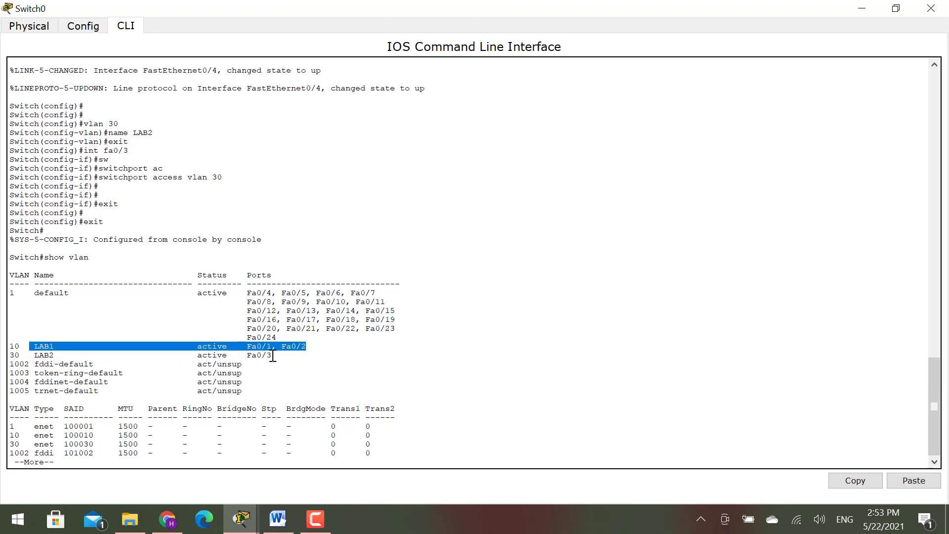
{"action": "left_click_drag", "start_coordinate": [272, 355], "coordinate": [35, 354]}
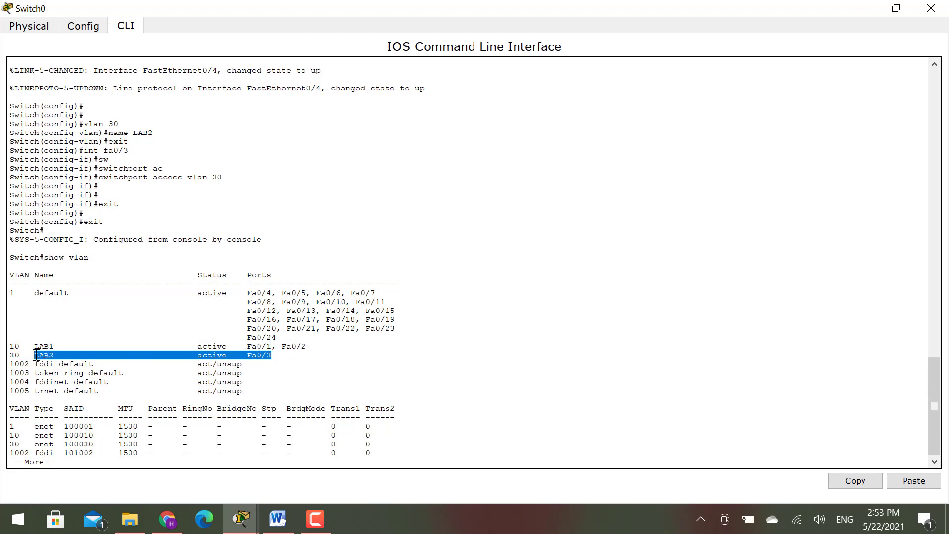
{"action": "left_click", "coordinate": [429, 463]}
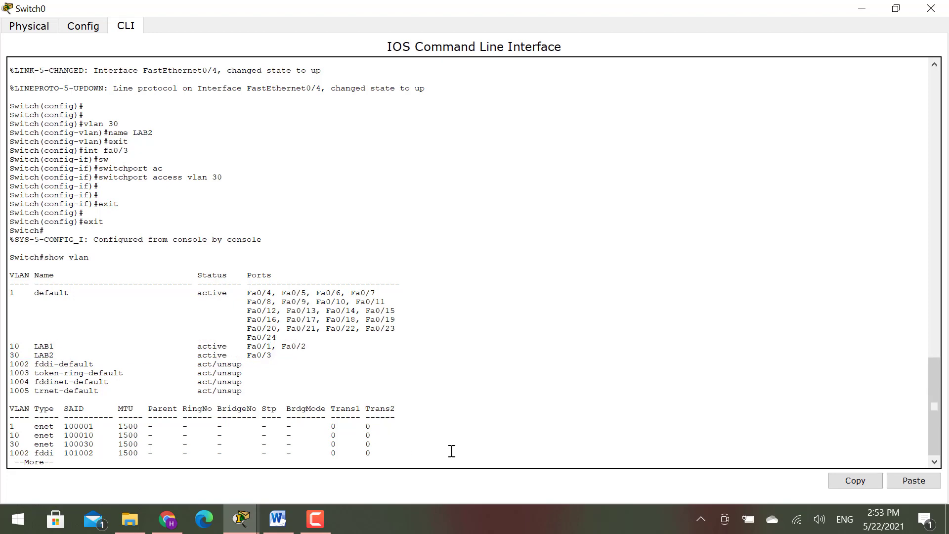
{"action": "double_click", "coordinate": [326, 6]}
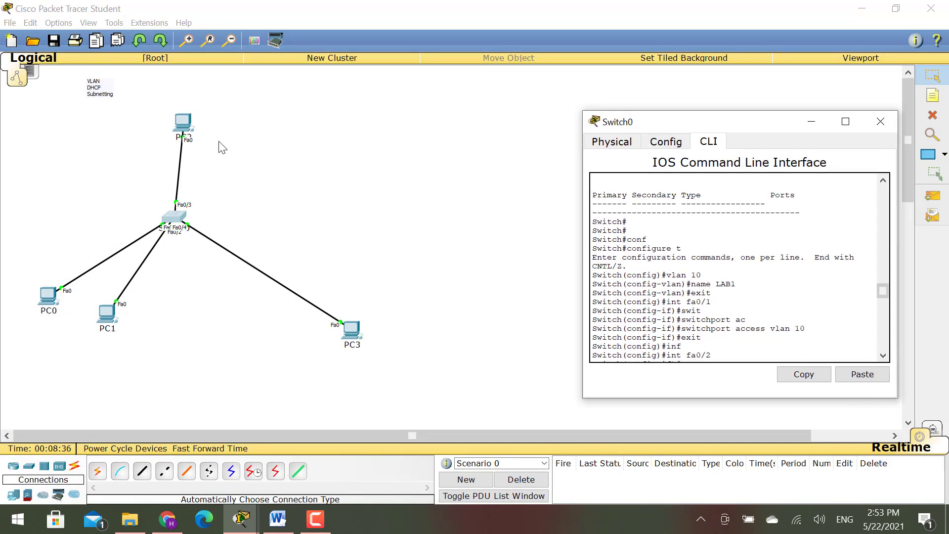
- Move PC3 closer to the switch and page through the remaining VLAN output
{"action": "left_click_drag", "start_coordinate": [349, 331], "coordinate": [318, 284]}
{"action": "key", "text": "alt+Tab"}
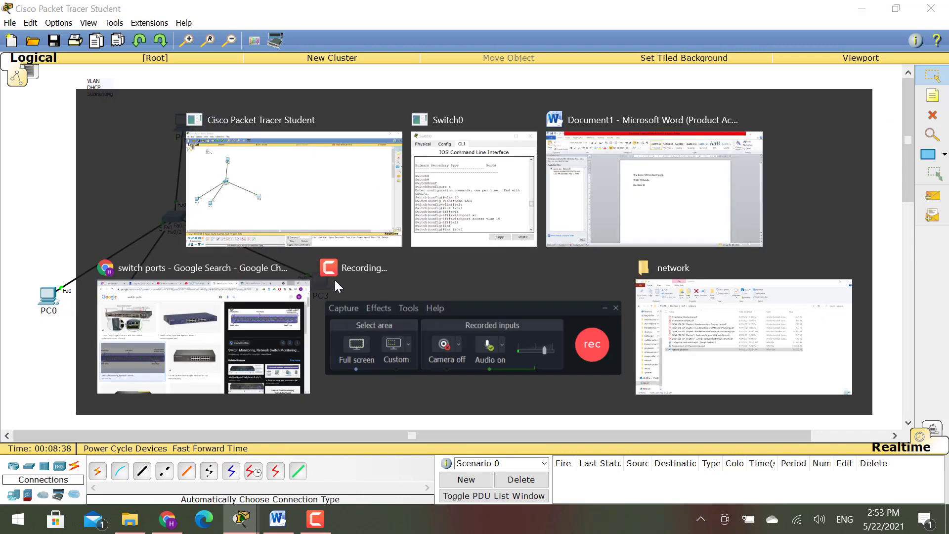
{"action": "scroll", "coordinate": [766, 355], "scroll_direction": "down", "scroll_amount": 10}
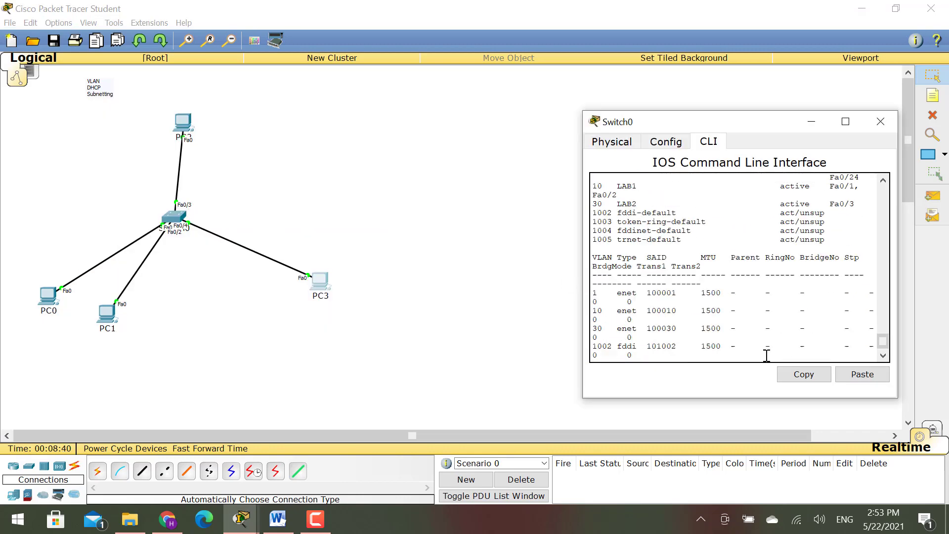
{"action": "key", "text": "Return"}
{"action": "key", "text": "Return"}
{"action": "key", "text": "Return"}
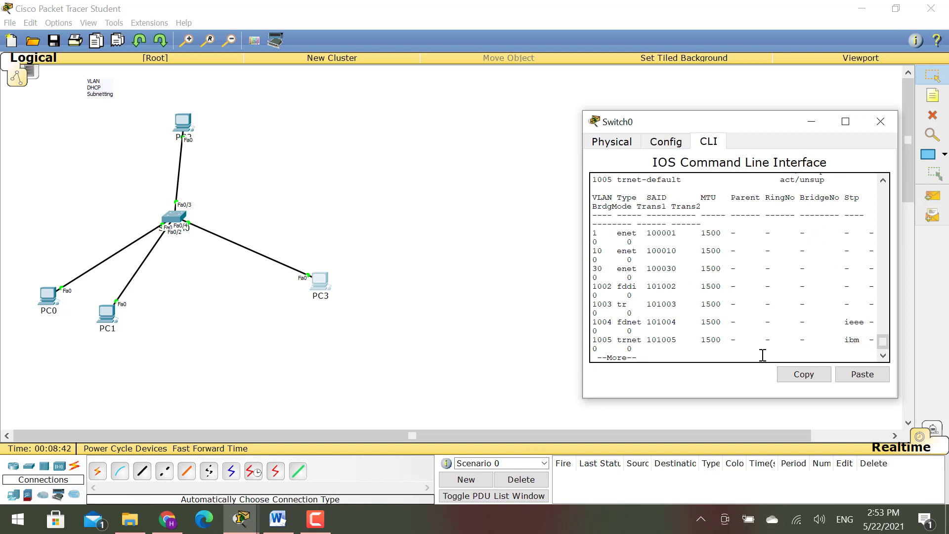
{"action": "key", "text": "Return"}
{"action": "key", "text": "Return"}
{"action": "key", "text": "Return"}
{"action": "key", "text": "Return"}
{"action": "key", "text": "Return"}
{"action": "key", "text": "Return"}
{"action": "key", "text": "Return"}
{"action": "key", "text": "Return"}
{"action": "key", "text": "Return"}
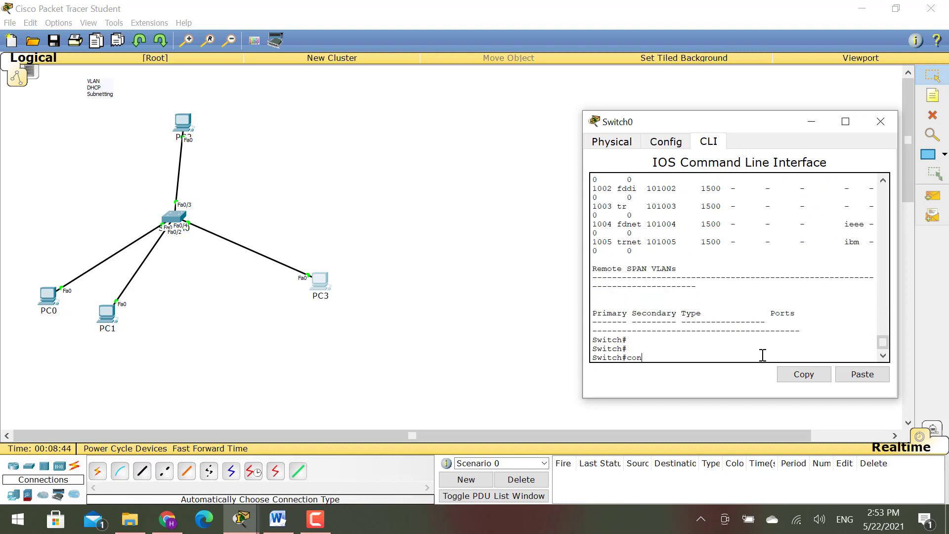
- Make interface Fa0/4 an access port in VLAN 30
{"action": "type", "text": "conf t"}
{"action": "key", "text": "Tab"}
{"action": "key", "text": "Return"}
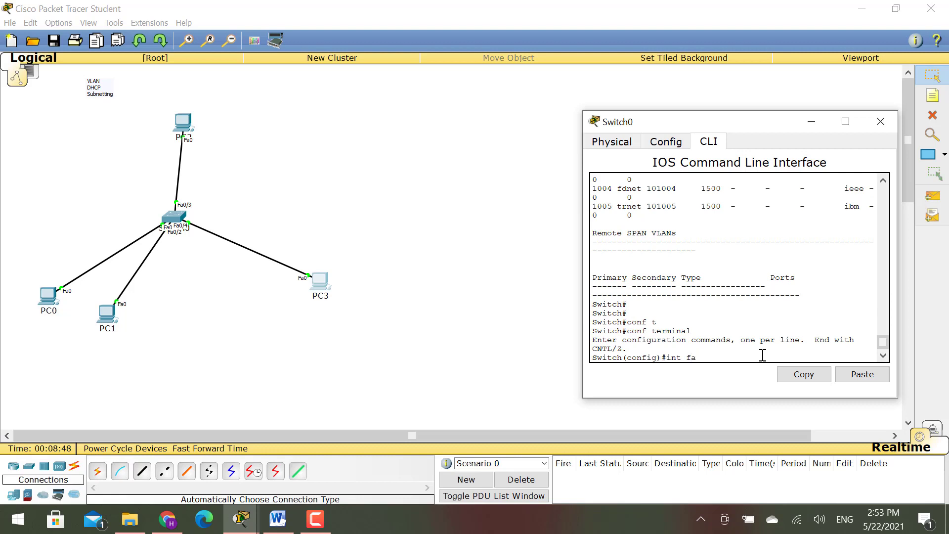
{"action": "type", "text": "int fa0/4"}
{"action": "key", "text": "Return"}
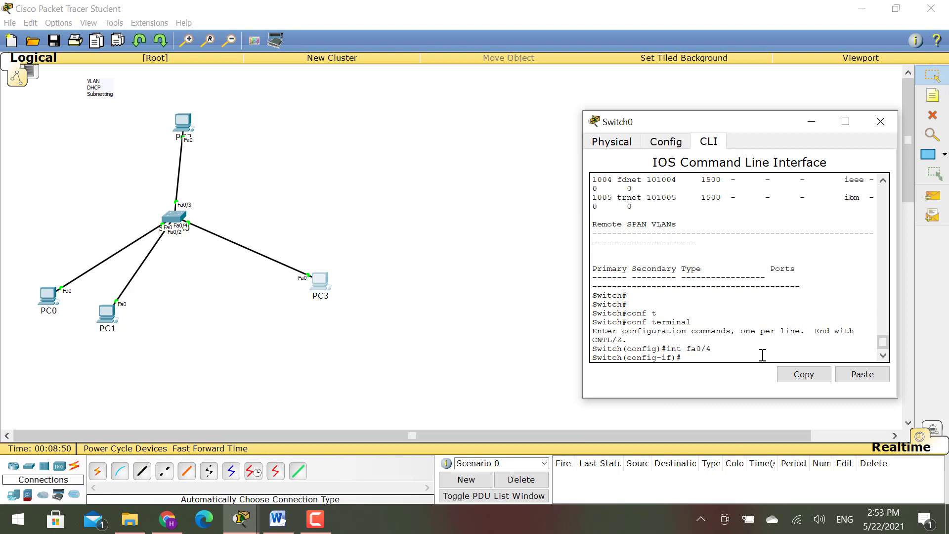
{"action": "type", "text": "sw"}
{"action": "key", "text": "Tab"}
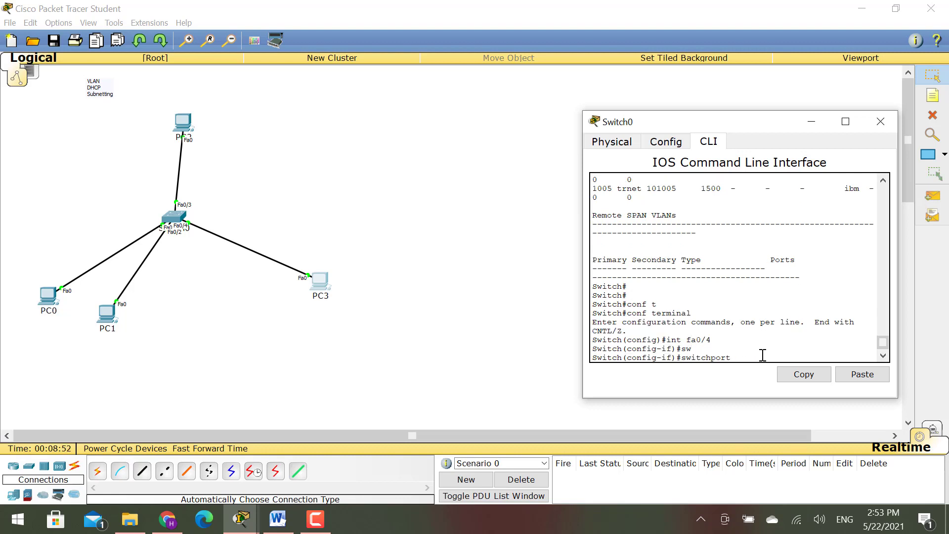
{"action": "type", "text": "ac"}
{"action": "key", "text": "Tab"}
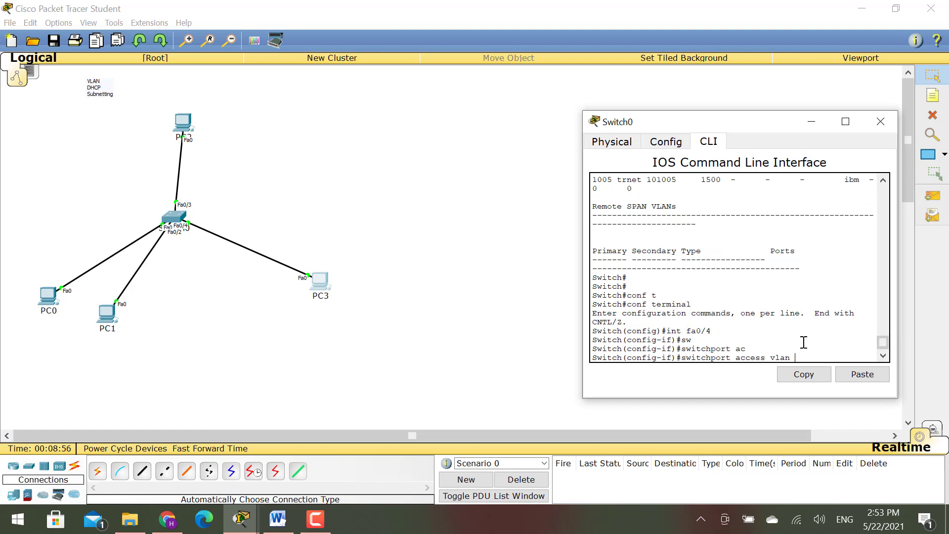
{"action": "type", "text": "vlan 30"}
{"action": "key", "text": "Return"}
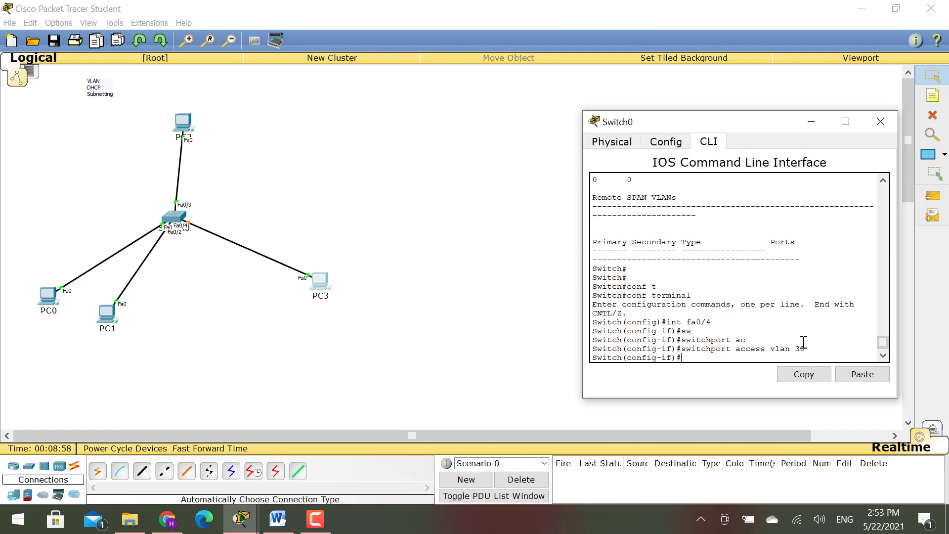
- Exit configuration, verify LAB2 lists Fa0/3–Fa0/4 with show vlan, then close Switch0's window
{"action": "type", "text": "exit"}
{"action": "key", "text": "Return"}
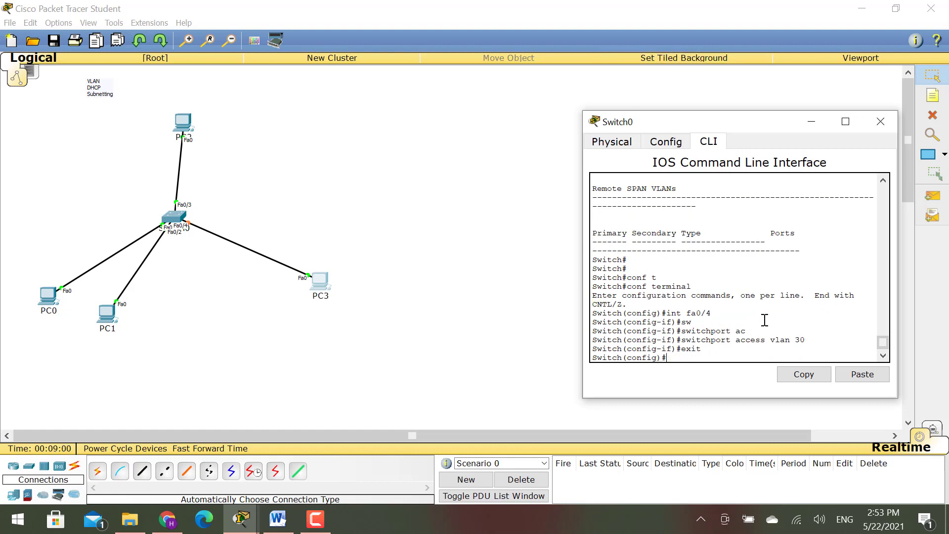
{"action": "key", "text": "Return"}
{"action": "type", "text": "exit"}
{"action": "key", "text": "Return"}
{"action": "key", "text": "Return"}
{"action": "key", "text": "Return"}
{"action": "key", "text": "Return"}
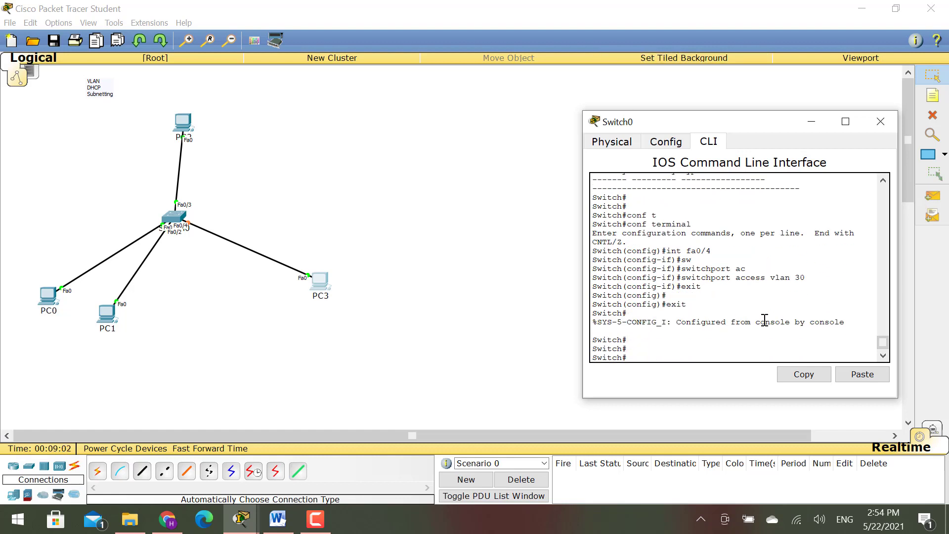
{"action": "type", "text": "show vlan"}
{"action": "key", "text": "Return"}
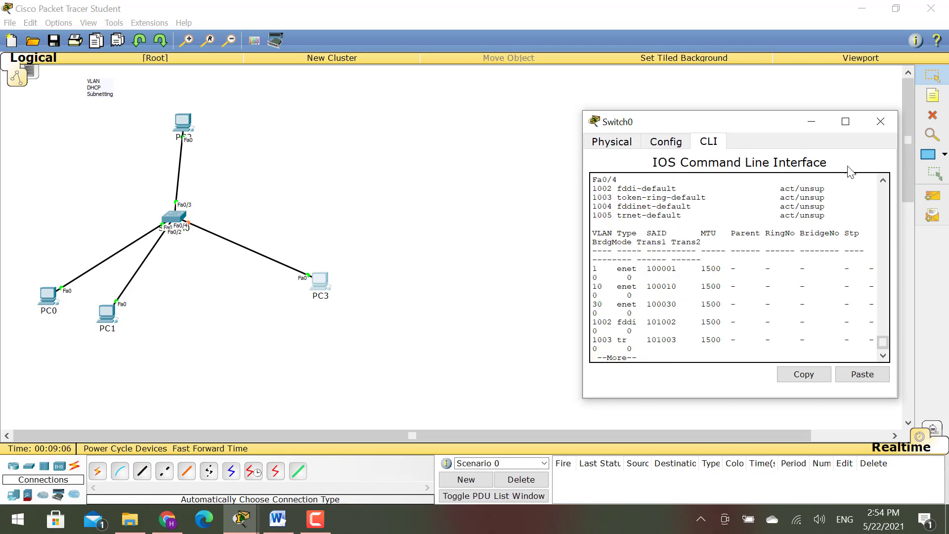
{"action": "left_click", "coordinate": [845, 121]}
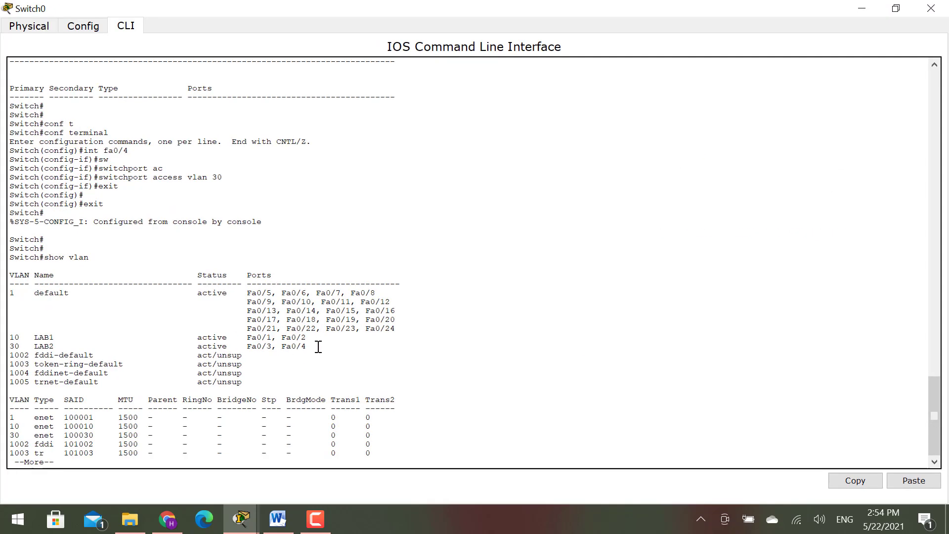
{"action": "left_click_drag", "start_coordinate": [307, 346], "coordinate": [2, 353]}
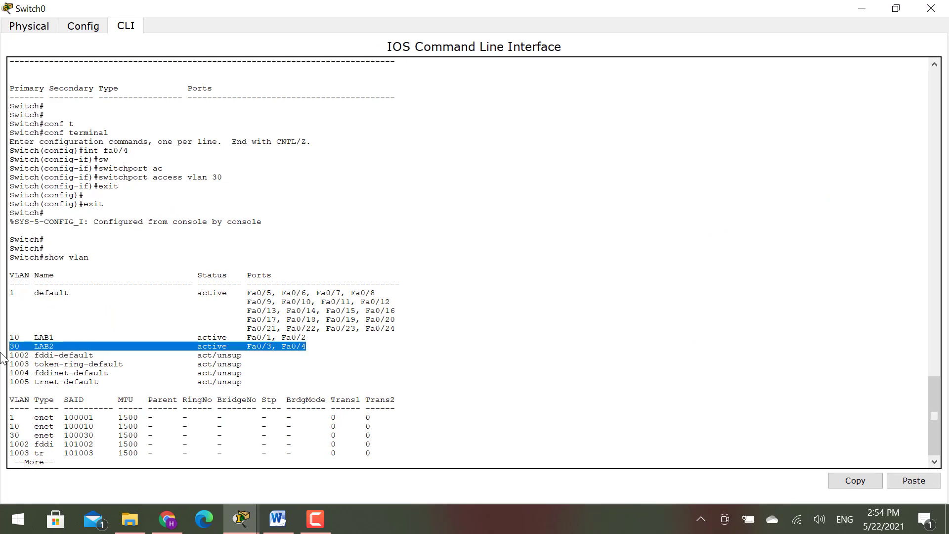
{"action": "left_click", "coordinate": [930, 8]}
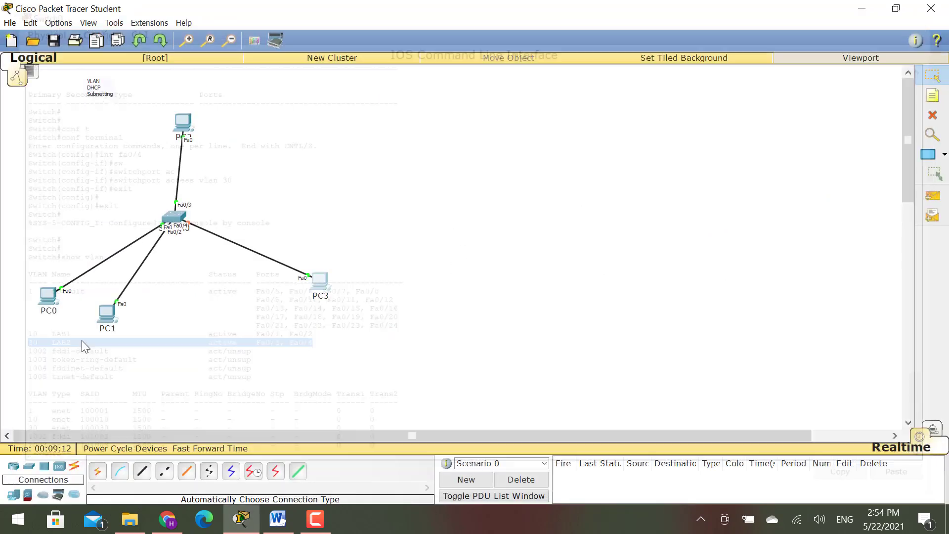
- Rearrange PC2 and PC3 around the switch
{"action": "left_click_drag", "start_coordinate": [183, 123], "coordinate": [283, 191]}
{"action": "left_click_drag", "start_coordinate": [318, 291], "coordinate": [279, 292]}
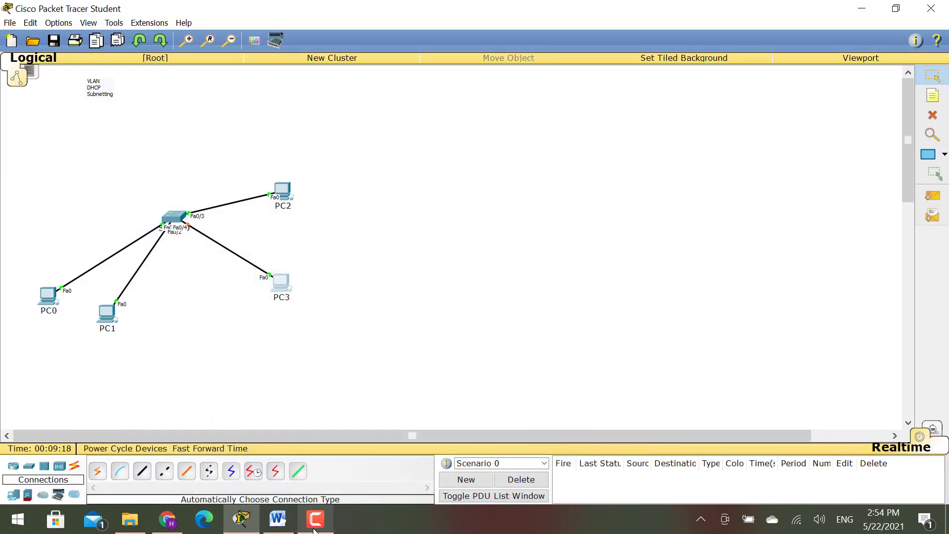
{"action": "left_click", "coordinate": [314, 526]}
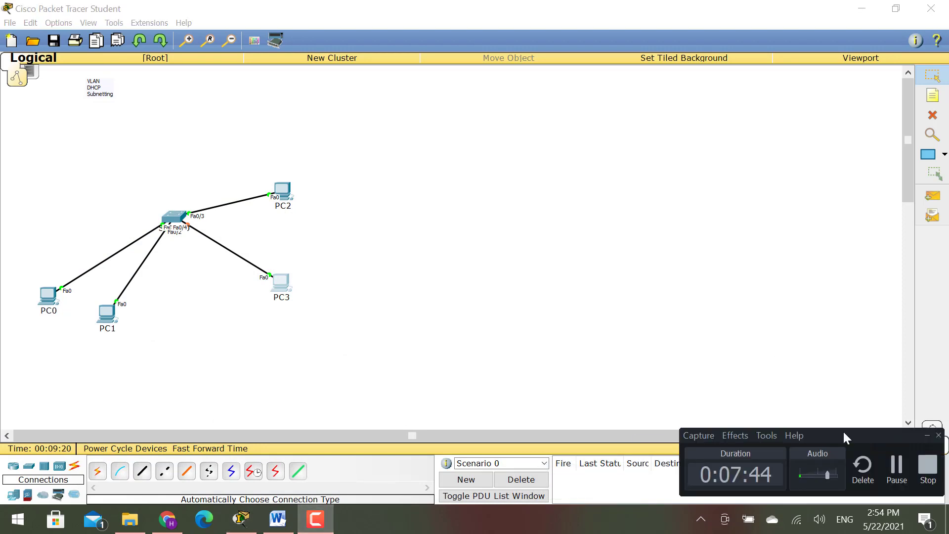
{"action": "mouse_move", "coordinate": [286, 203]}
{"action": "left_mouse_down"}
{"action": "mouse_move", "coordinate": [276, 219]}
{"action": "mouse_move", "coordinate": [298, 238]}
{"action": "left_mouse_up"}
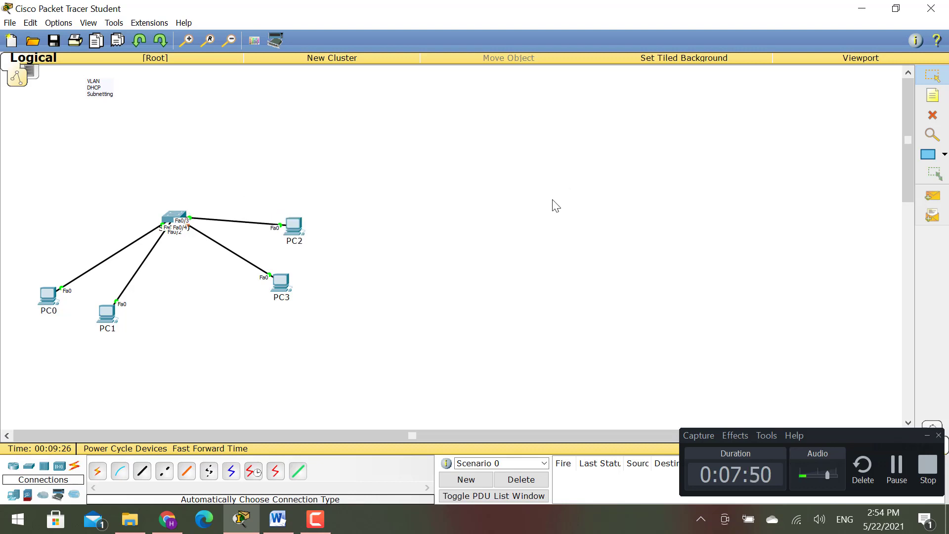
- Remove PC0, PC1, Switch0, PC2 and PC3 one by one with the Delete tool
{"action": "left_click_drag", "start_coordinate": [395, 149], "coordinate": [53, 367]}
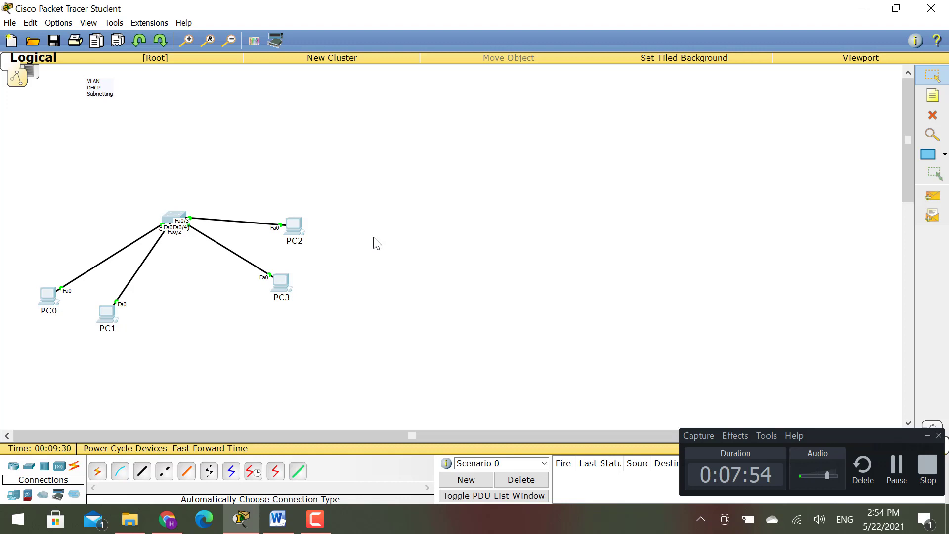
{"action": "key", "text": "Delete"}
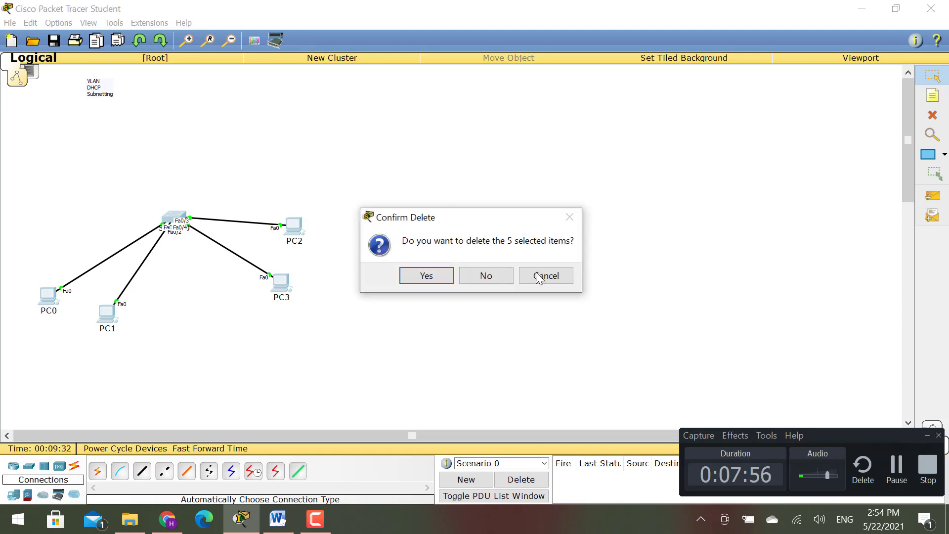
{"action": "left_click", "coordinate": [472, 273]}
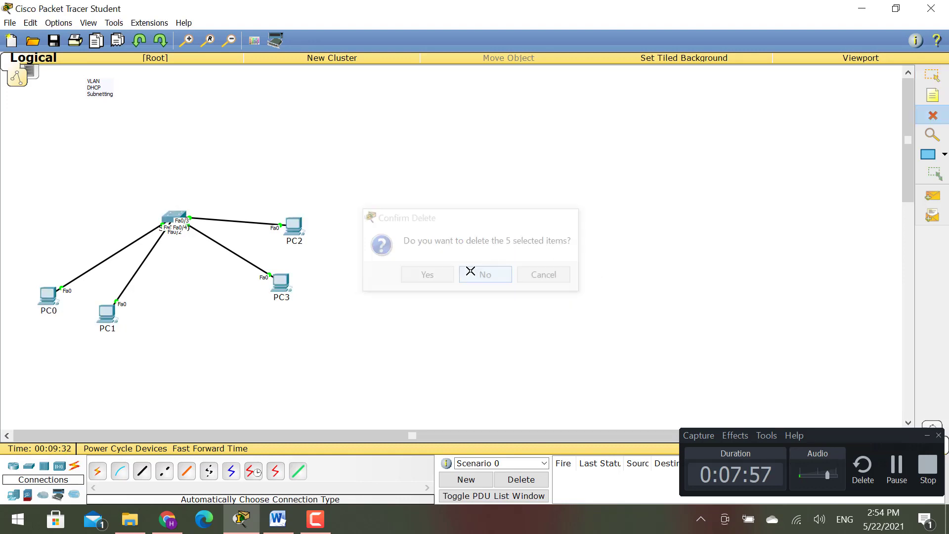
{"action": "left_click", "coordinate": [43, 301]}
{"action": "left_click", "coordinate": [108, 322]}
{"action": "left_click", "coordinate": [177, 216]}
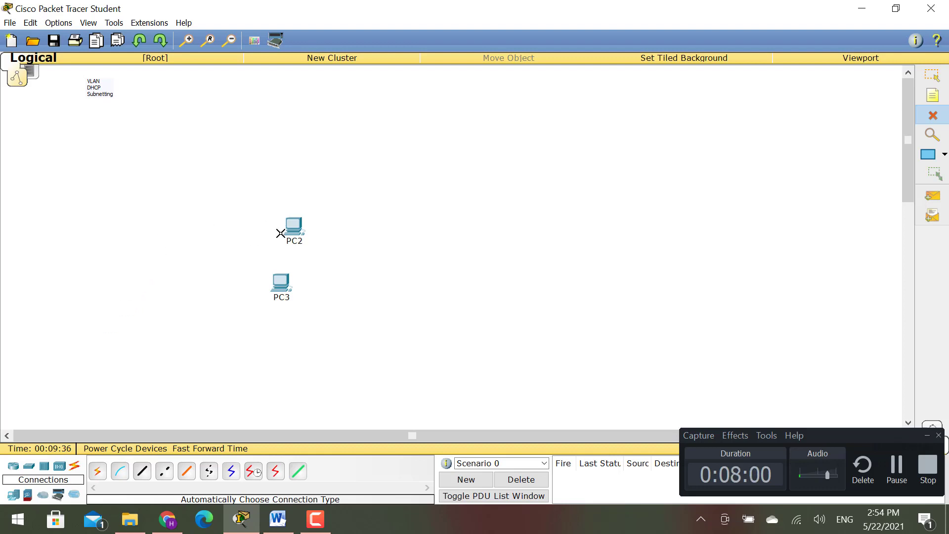
{"action": "left_click", "coordinate": [281, 233]}
{"action": "left_click", "coordinate": [283, 277]}
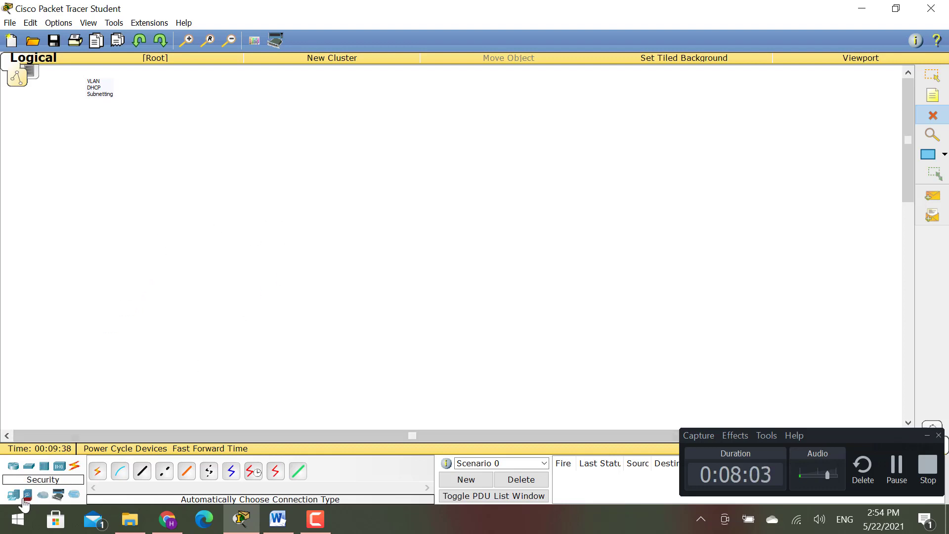
- Place a 2811 Router0, a 2950-24 Switch1 below it, and PC4 and PC5 under Switch1
{"action": "left_click", "coordinate": [13, 466]}
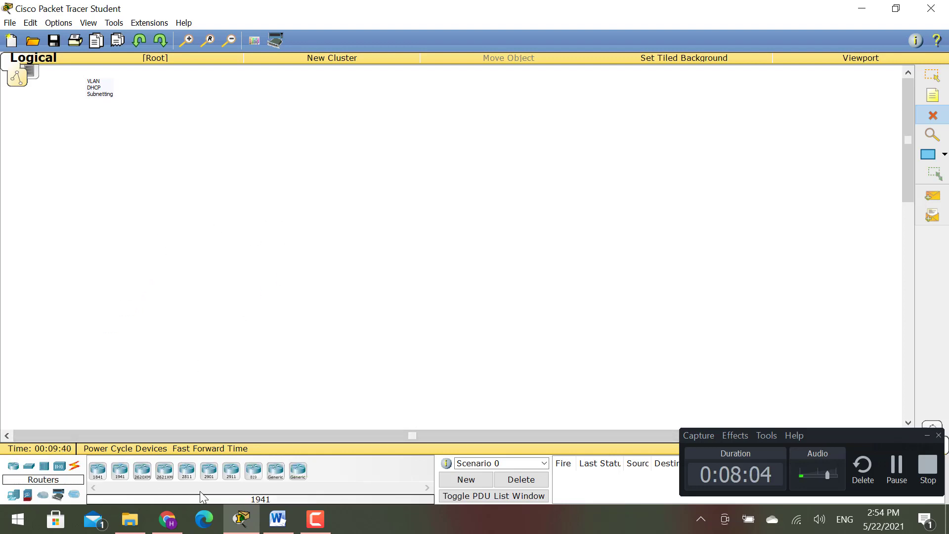
{"action": "left_click_drag", "start_coordinate": [187, 470], "coordinate": [242, 176]}
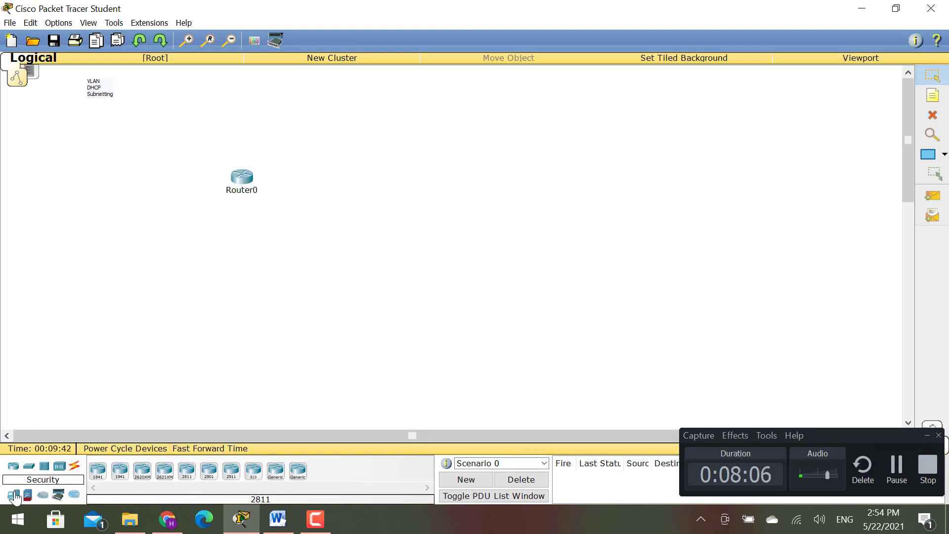
{"action": "left_click", "coordinate": [28, 467]}
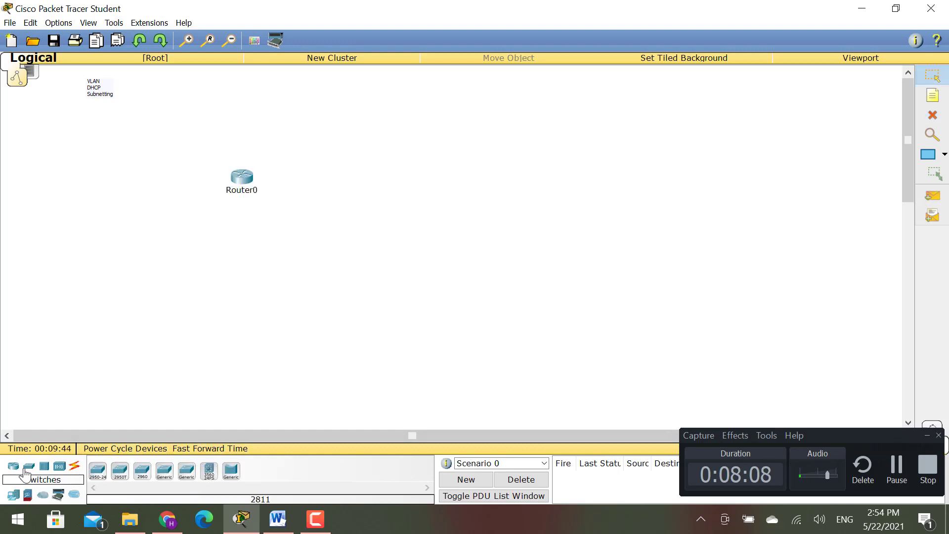
{"action": "left_click", "coordinate": [98, 471]}
{"action": "left_click", "coordinate": [176, 255]}
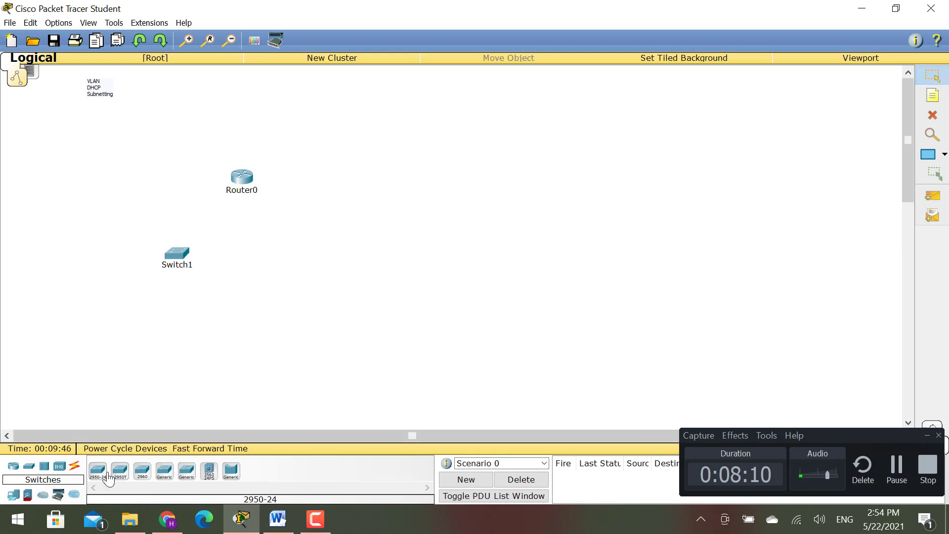
{"action": "left_click", "coordinate": [14, 494]}
{"action": "left_click", "coordinate": [119, 470]}
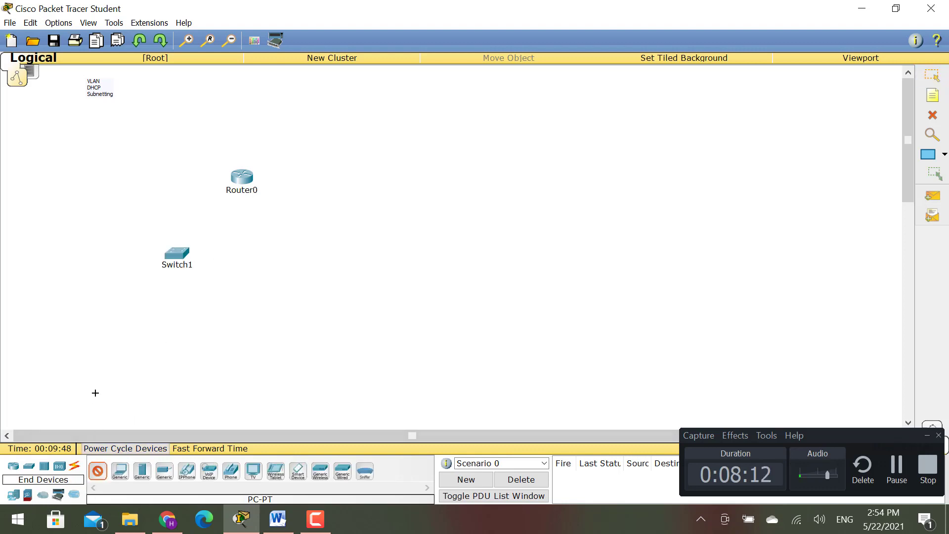
{"action": "left_click", "coordinate": [94, 388]}
{"action": "left_click", "coordinate": [98, 474]}
{"action": "left_click", "coordinate": [148, 375]}
{"action": "left_click_drag", "start_coordinate": [95, 392], "coordinate": [97, 329]}
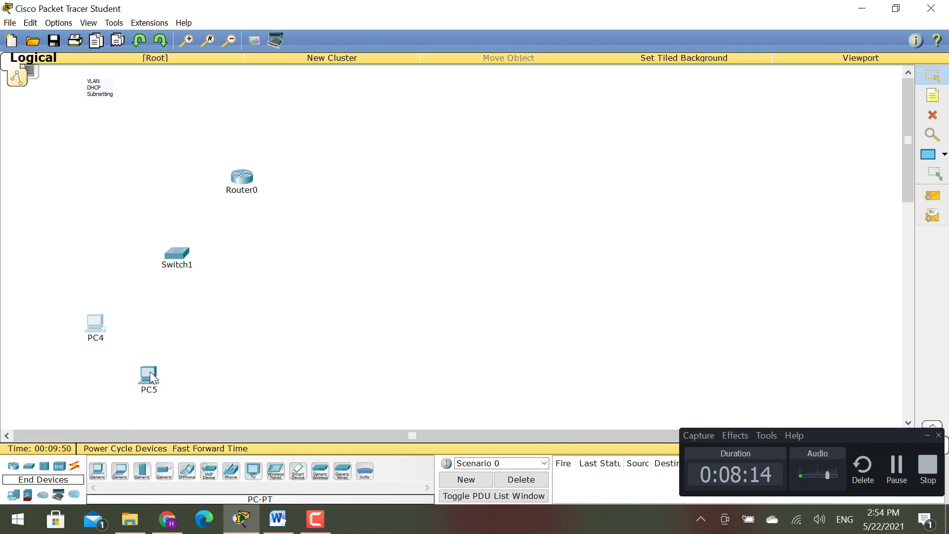
{"action": "left_click_drag", "start_coordinate": [150, 376], "coordinate": [147, 324]}
- Connect Router0 to Switch1 with an automatic cable
{"action": "left_click", "coordinate": [74, 466]}
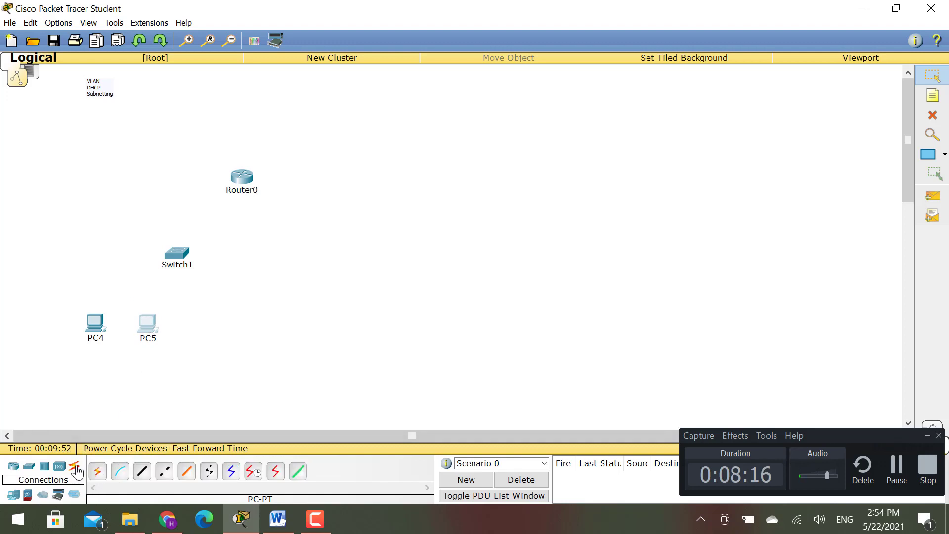
{"action": "left_click", "coordinate": [97, 471]}
{"action": "left_click", "coordinate": [241, 182]}
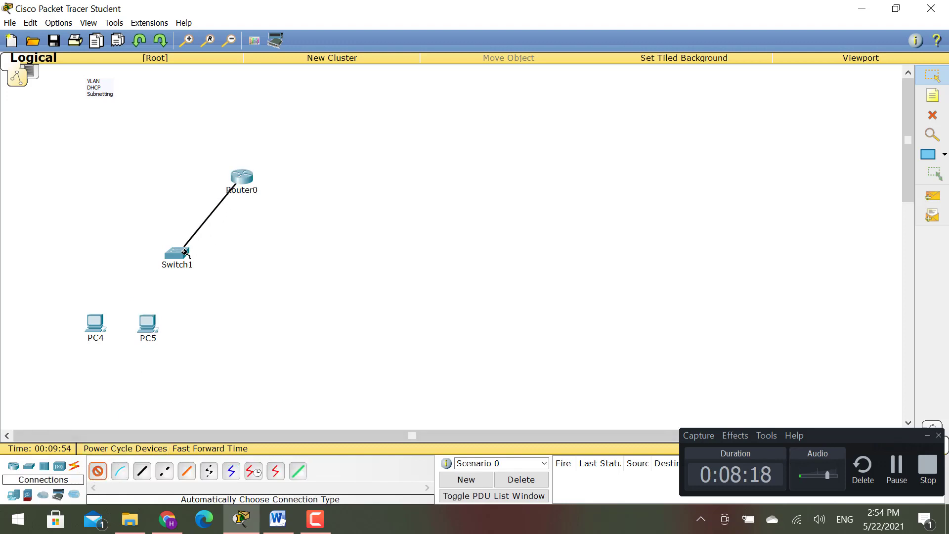
{"action": "left_click", "coordinate": [179, 254]}
- Add a second 2950-24 switch, Switch2, and cable it to Router0
{"action": "left_click", "coordinate": [29, 467]}
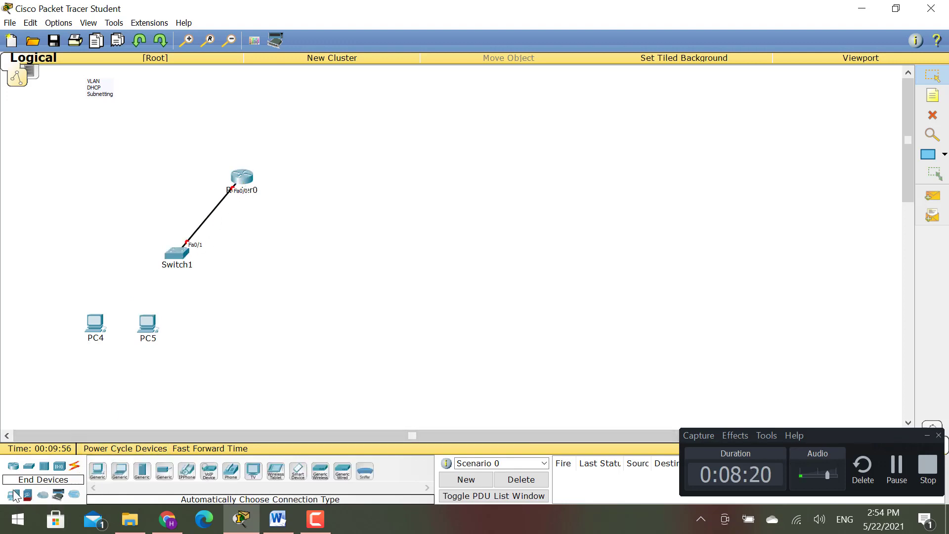
{"action": "left_click", "coordinate": [29, 467]}
{"action": "left_click", "coordinate": [97, 470]}
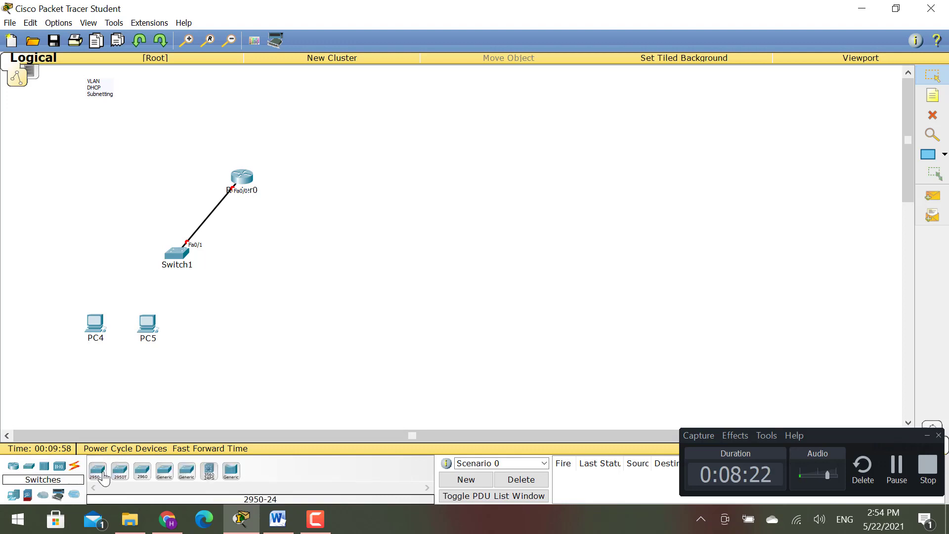
{"action": "left_click", "coordinate": [307, 251]}
{"action": "left_click", "coordinate": [74, 466]}
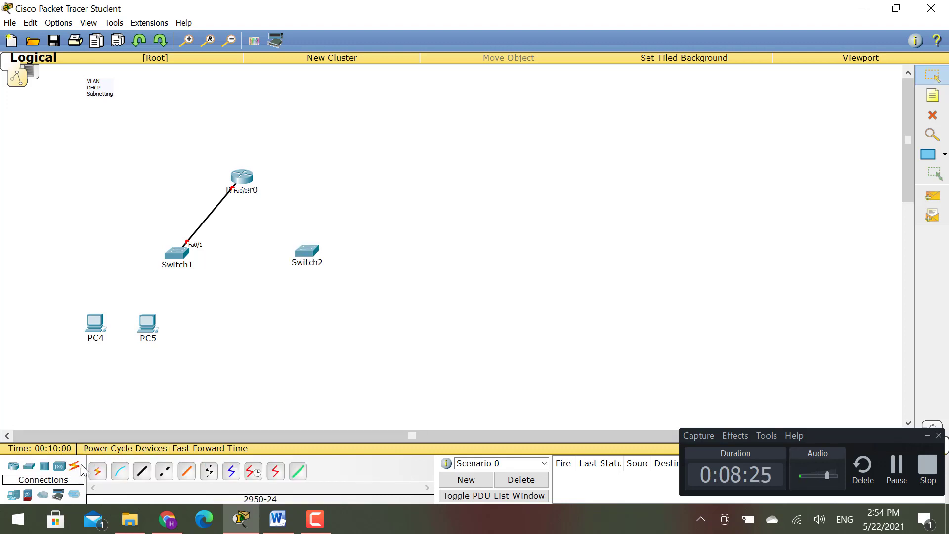
{"action": "left_click", "coordinate": [97, 470]}
{"action": "left_click", "coordinate": [249, 185]}
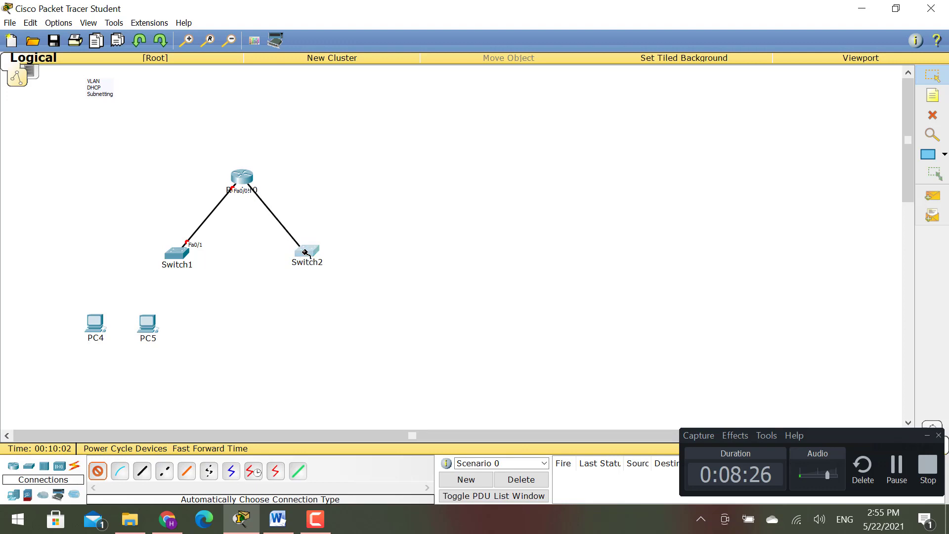
{"action": "left_click", "coordinate": [304, 249]}
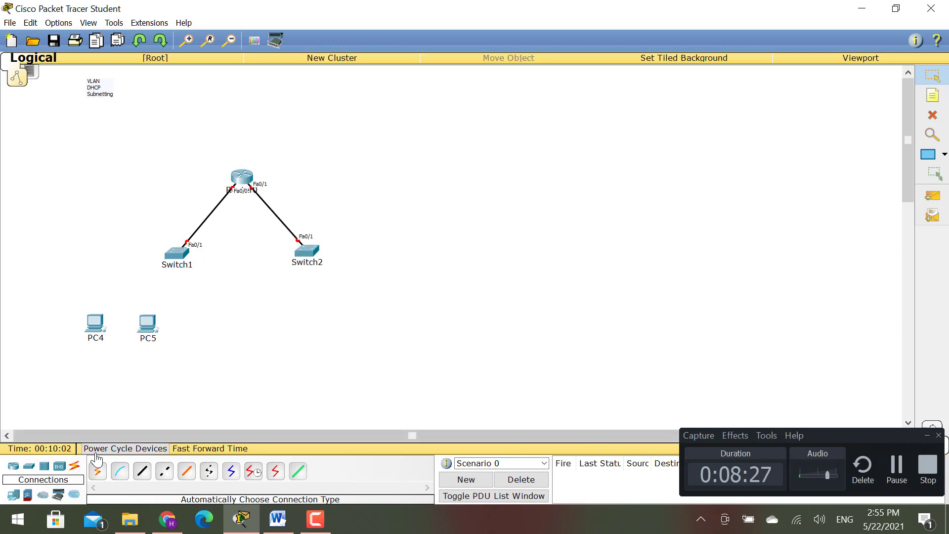
- Cable PC4 and PC5 to Switch1
{"action": "left_click", "coordinate": [173, 258]}
{"action": "left_click", "coordinate": [96, 322]}
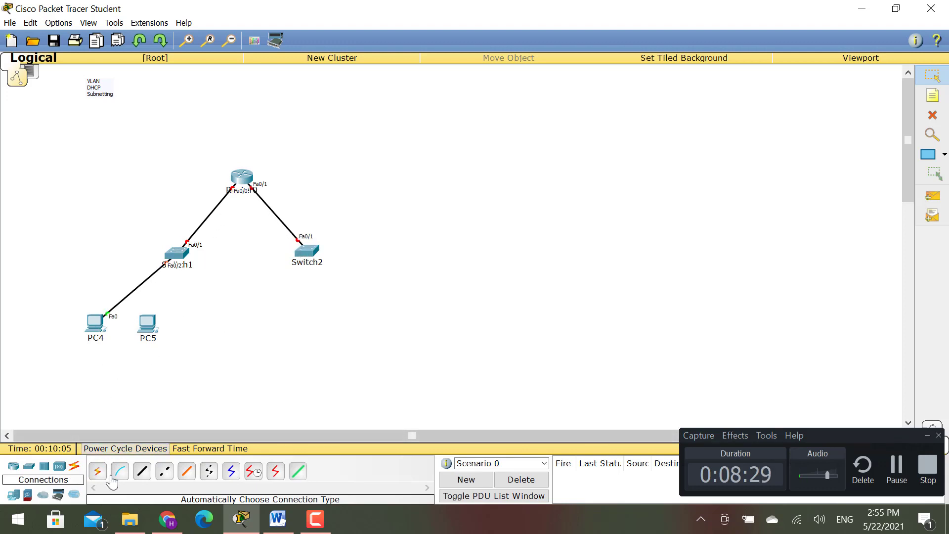
{"action": "left_click", "coordinate": [186, 253]}
{"action": "left_click", "coordinate": [147, 324]}
- Add PC6 below Switch2 and cable it, then place PC7 right of Router0
{"action": "left_click", "coordinate": [14, 494]}
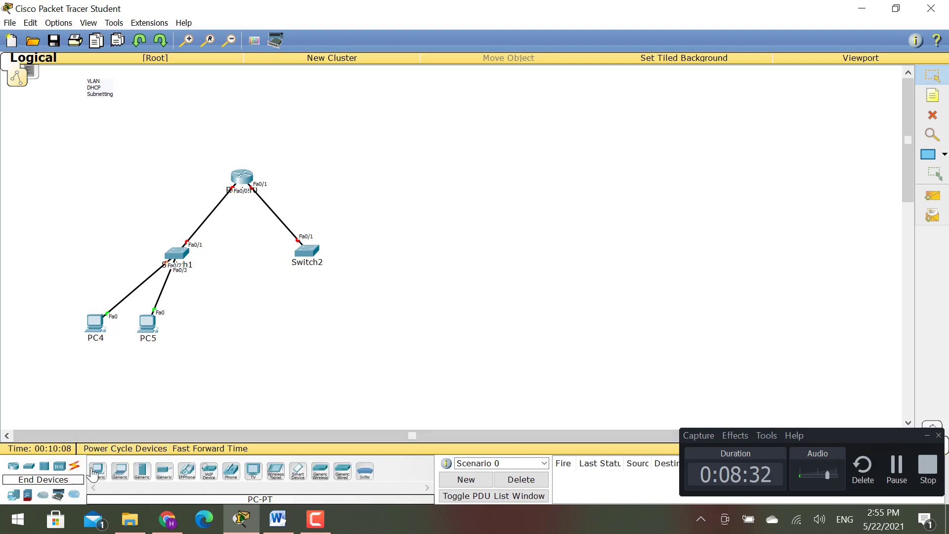
{"action": "left_click", "coordinate": [92, 472]}
{"action": "left_click", "coordinate": [303, 345]}
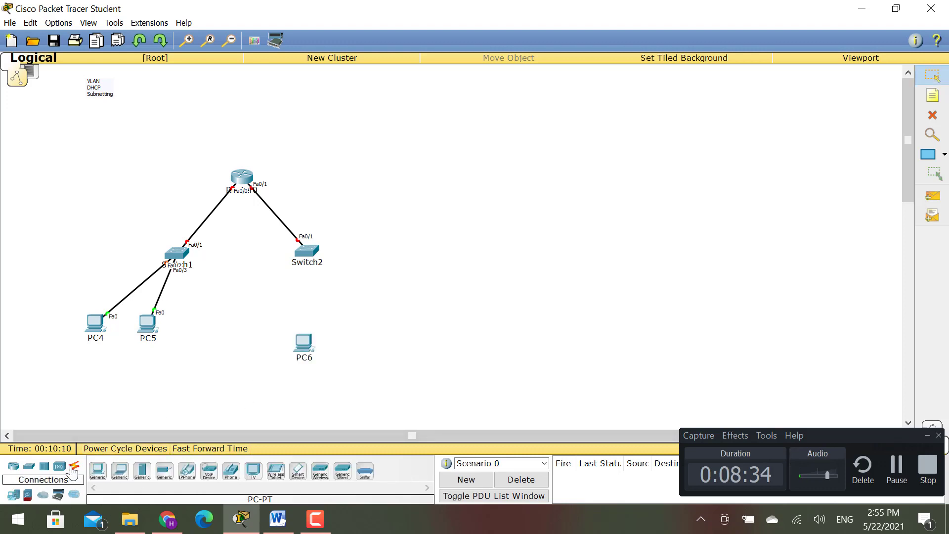
{"action": "left_click", "coordinate": [74, 468]}
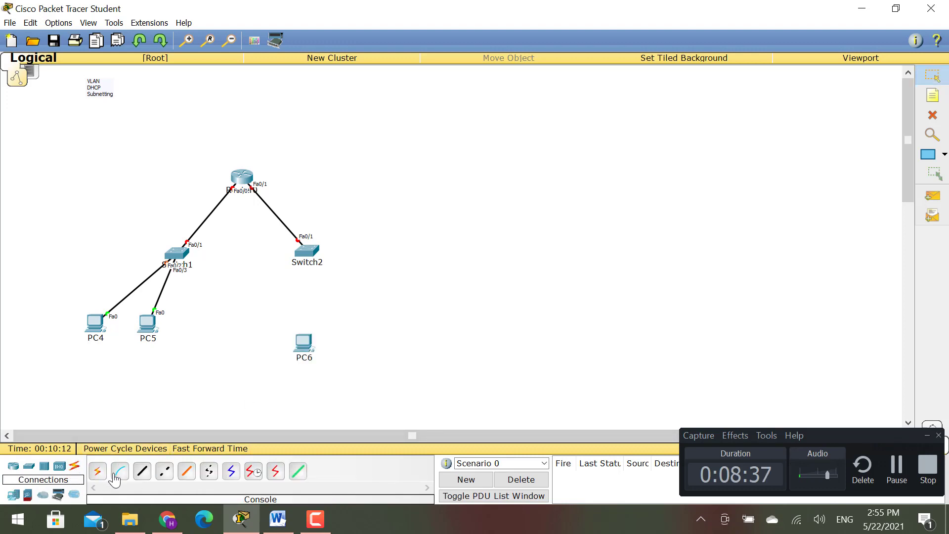
{"action": "left_click", "coordinate": [97, 470]}
{"action": "left_click", "coordinate": [304, 253]}
{"action": "left_click", "coordinate": [303, 341]}
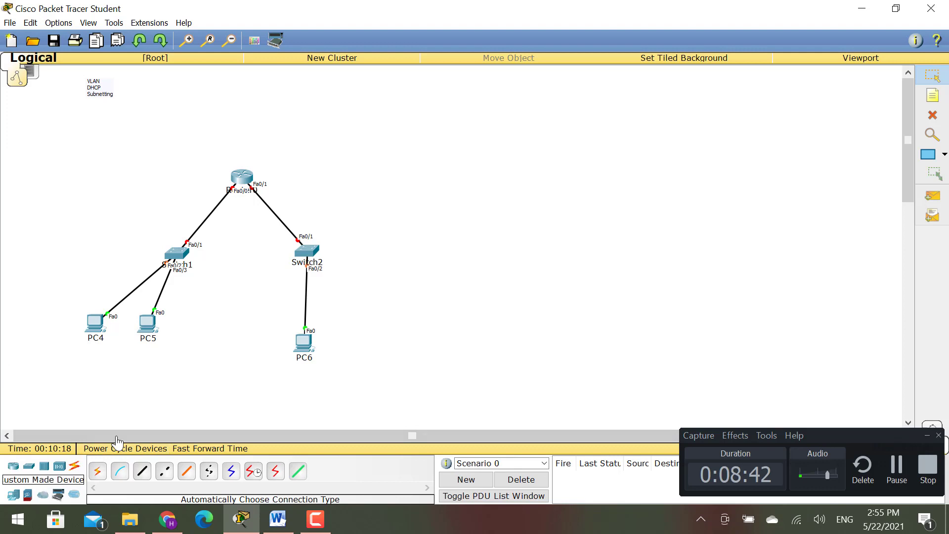
{"action": "left_click", "coordinate": [18, 498]}
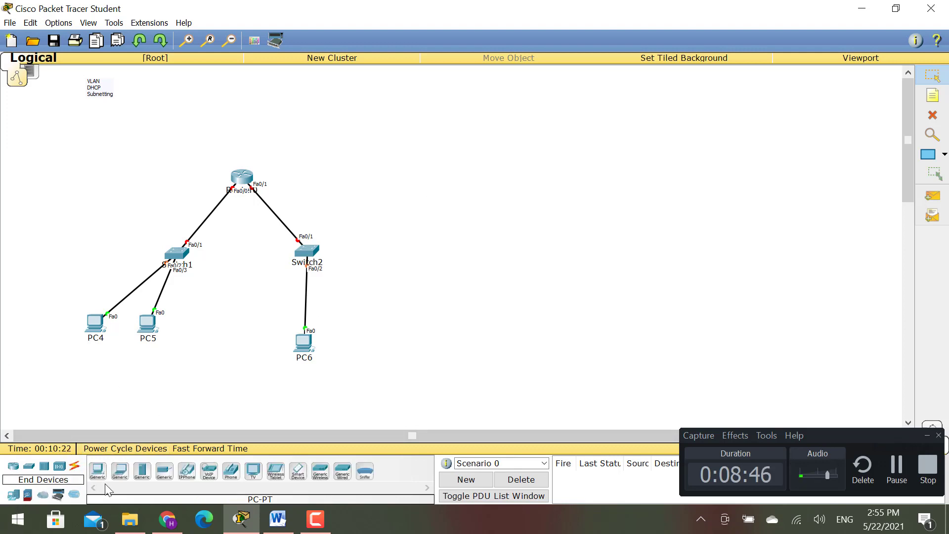
{"action": "left_click", "coordinate": [413, 174]}
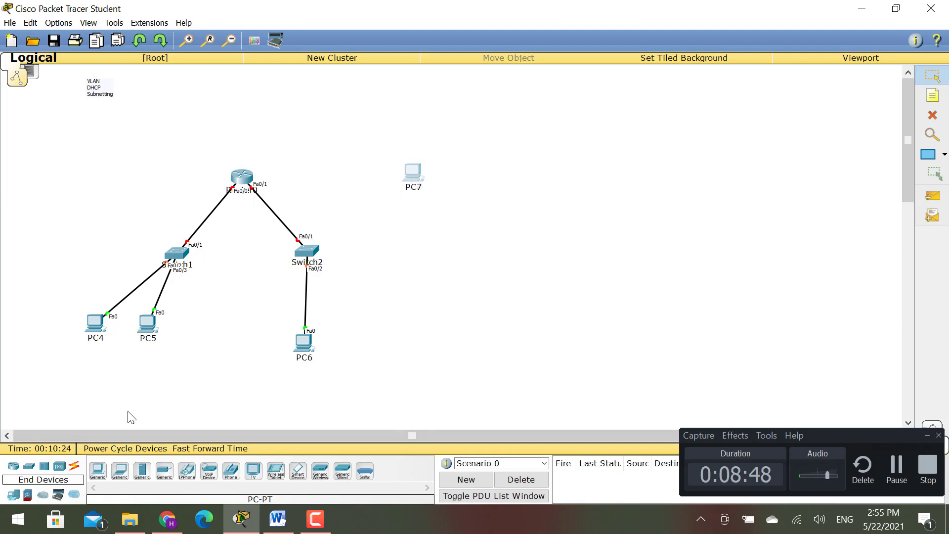
- Run a console cable from PC7's RS 232 port to the router's Console port
{"action": "left_click", "coordinate": [74, 465]}
{"action": "left_click", "coordinate": [120, 471]}
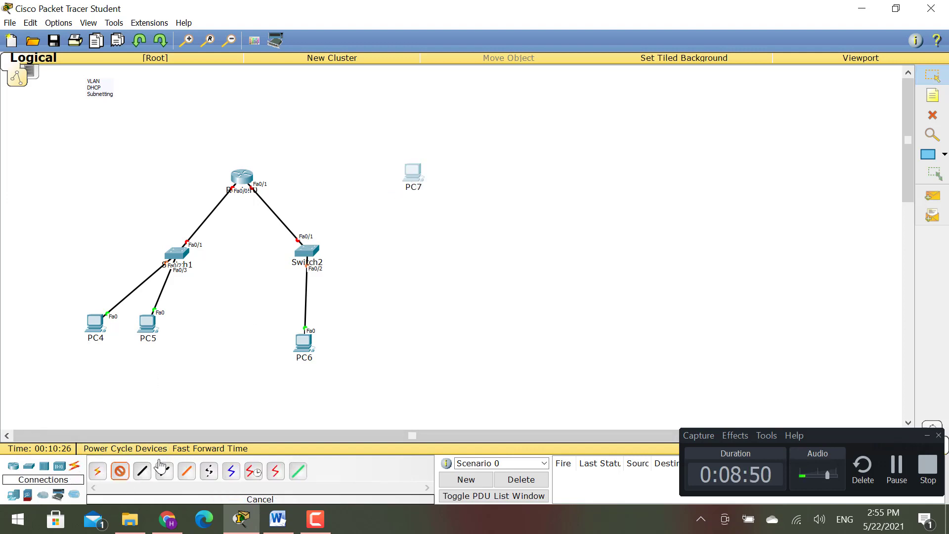
{"action": "left_click", "coordinate": [417, 181]}
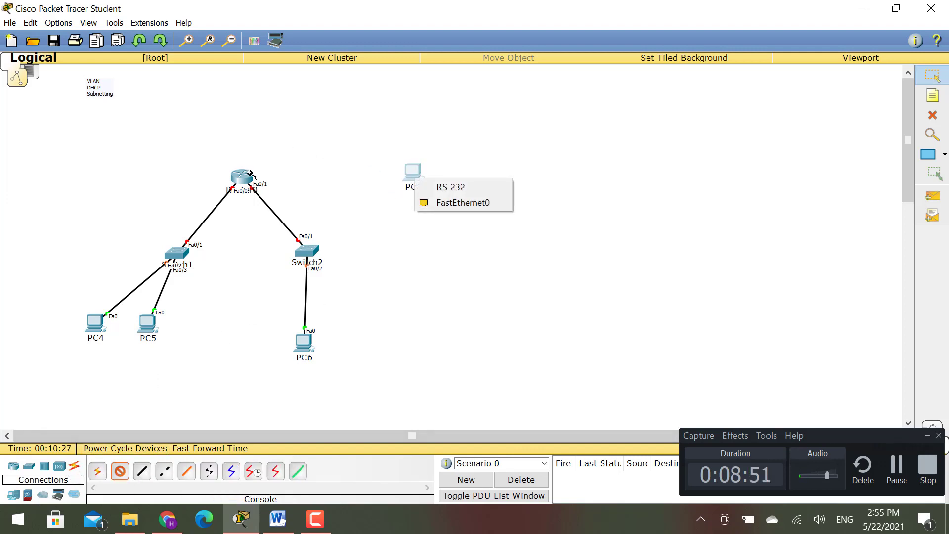
{"action": "left_click", "coordinate": [471, 187]}
{"action": "left_click", "coordinate": [241, 178]}
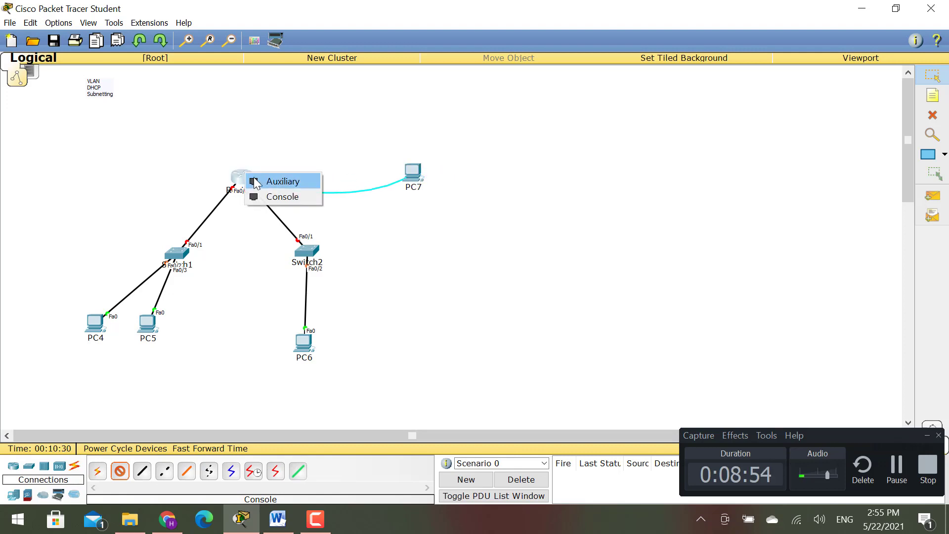
{"action": "left_click", "coordinate": [306, 196]}
- Move PC7 aside and open its Terminal with the default 9600 bps, 8-N-1 settings
{"action": "left_click_drag", "start_coordinate": [421, 179], "coordinate": [671, 128]}
{"action": "left_click", "coordinate": [476, 141]}
{"action": "left_click", "coordinate": [673, 143]}
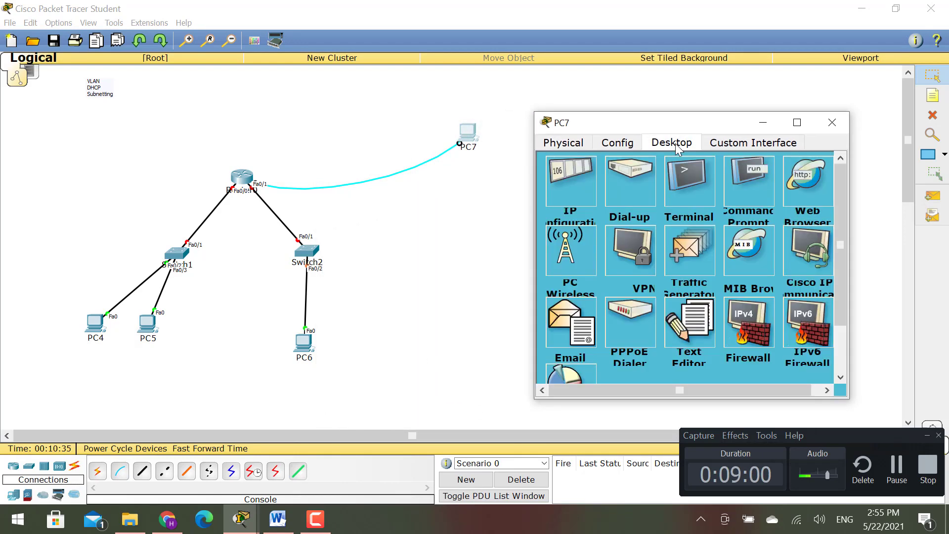
{"action": "left_click", "coordinate": [685, 172]}
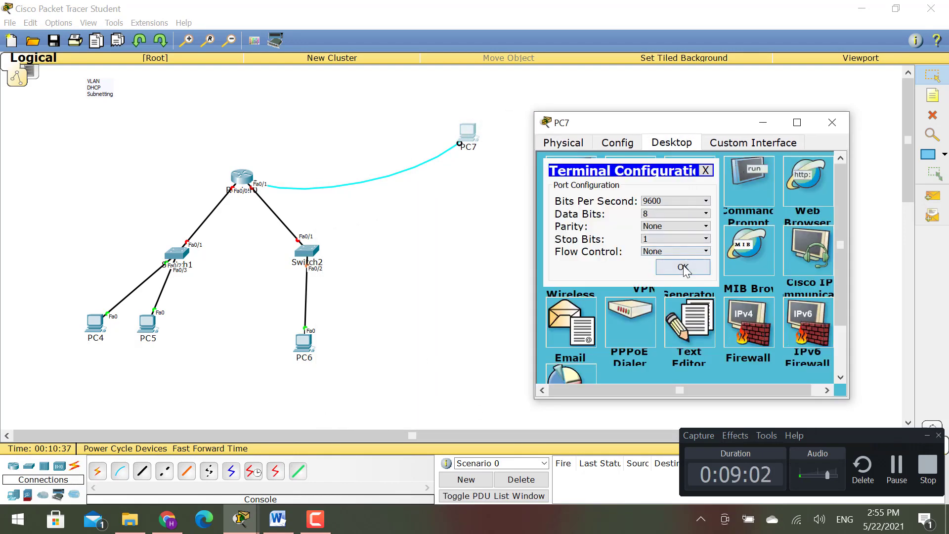
{"action": "left_click", "coordinate": [683, 267]}
- Decline the initial configuration dialog and enter privileged mode with enable
{"action": "type", "text": "no"}
{"action": "key", "text": "Return"}
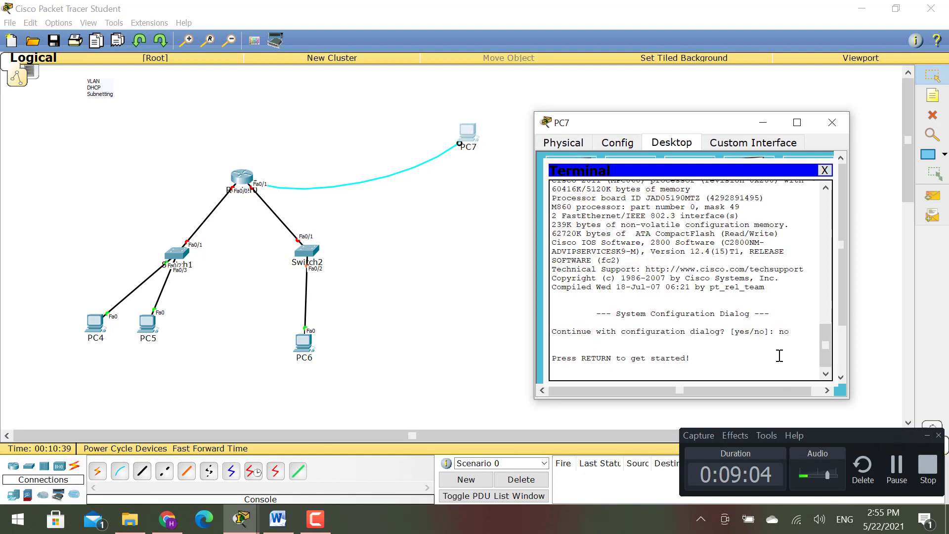
{"action": "key", "text": "Return"}
{"action": "key", "text": "Return"}
{"action": "type", "text": "emna"}
{"action": "key", "text": "BackSpace"}
{"action": "key", "text": "BackSpace"}
{"action": "key", "text": "BackSpace"}
{"action": "type", "text": "n"}
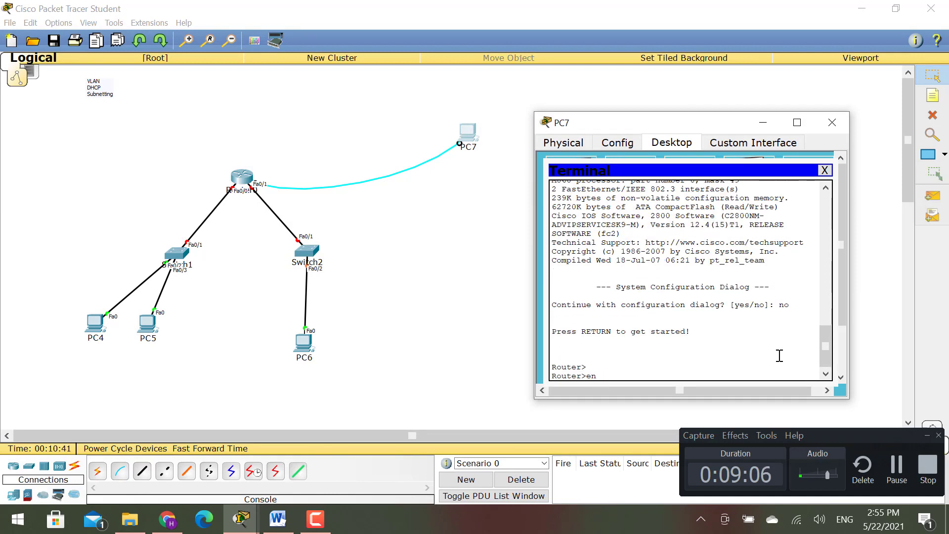
{"action": "type", "text": "a"}
{"action": "key", "text": "Return"}
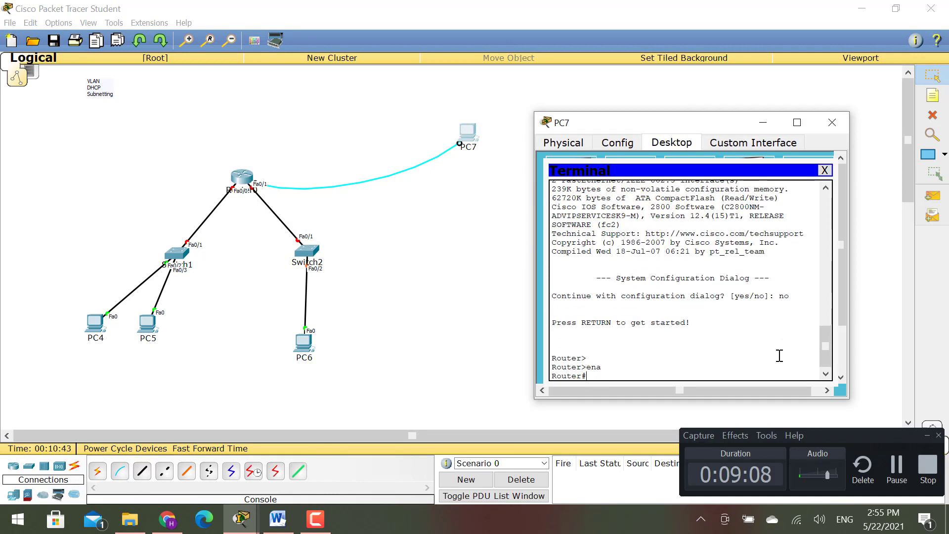
- Enter global configuration and select line console 0
{"action": "type", "text": "conf"}
{"action": "key", "text": "Tab"}
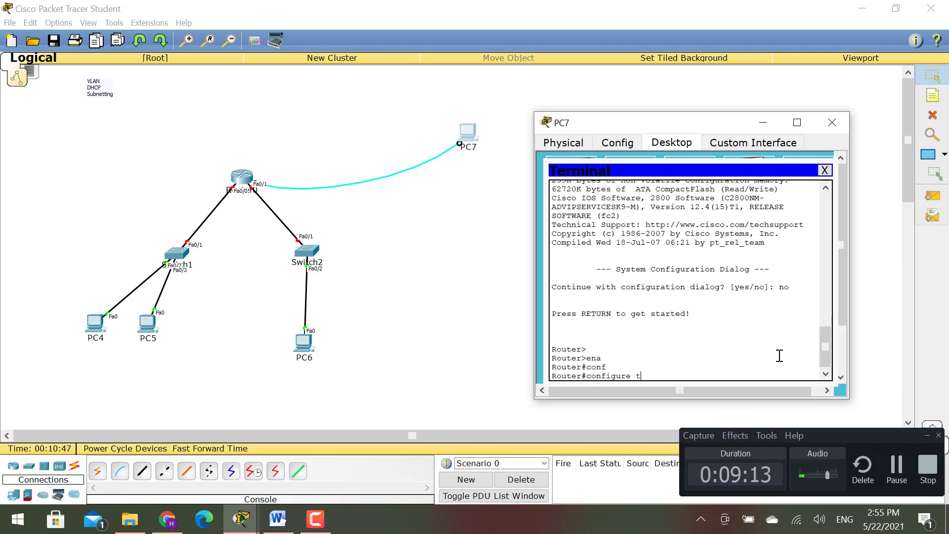
{"action": "key", "text": "Return"}
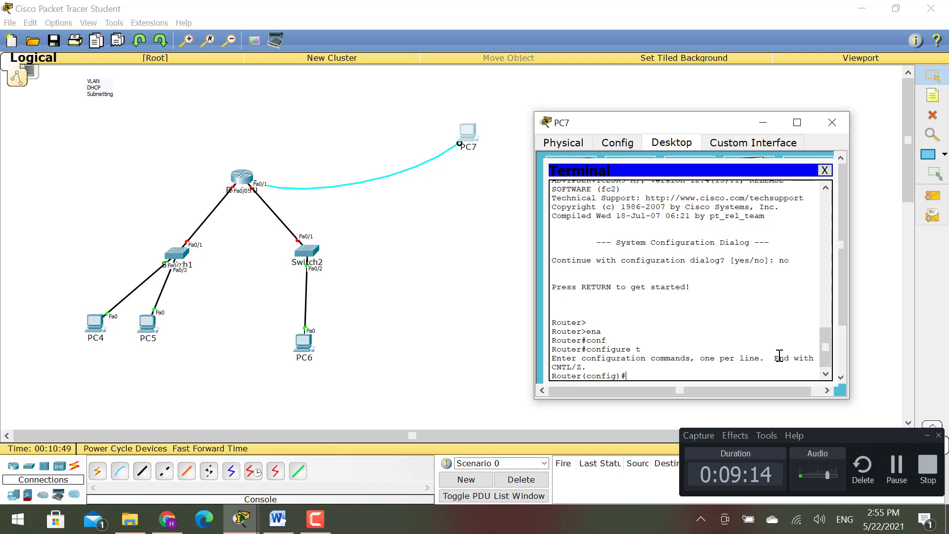
{"action": "type", "text": "line"}
{"action": "key", "text": "Tab"}
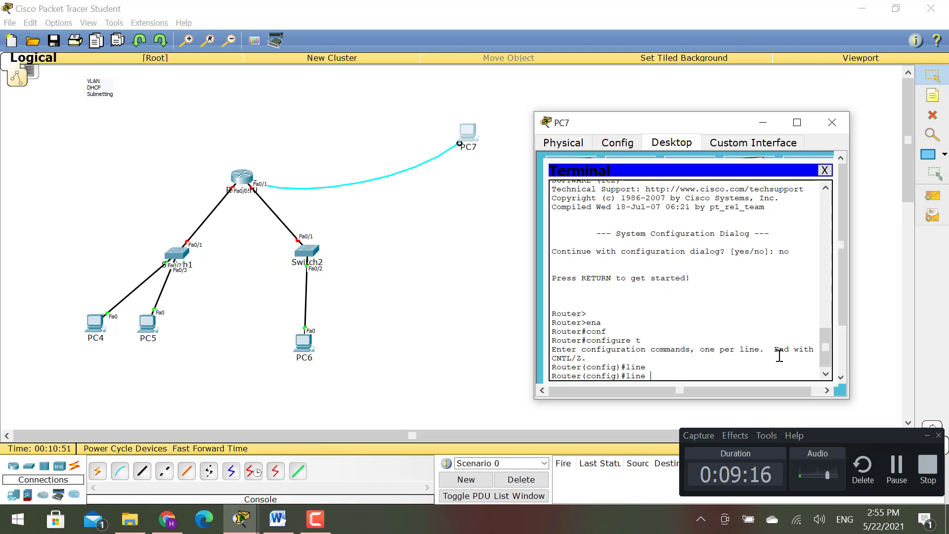
{"action": "type", "text": "c"}
{"action": "key", "text": "Tab"}
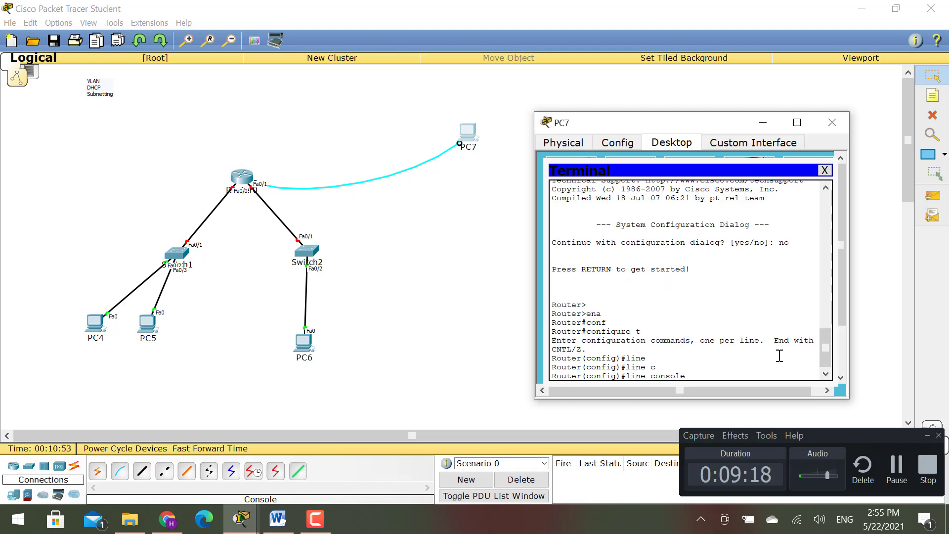
{"action": "type", "text": "0"}
{"action": "key", "text": "Return"}
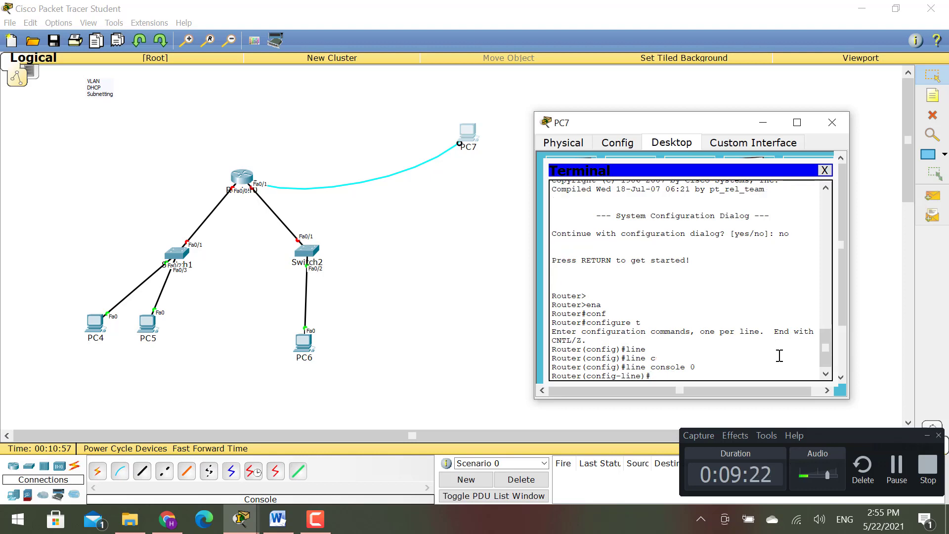
- Set a console password, require login, then leave configuration mode and log out
{"action": "type", "text": "pass"}
{"action": "key", "text": "Tab"}
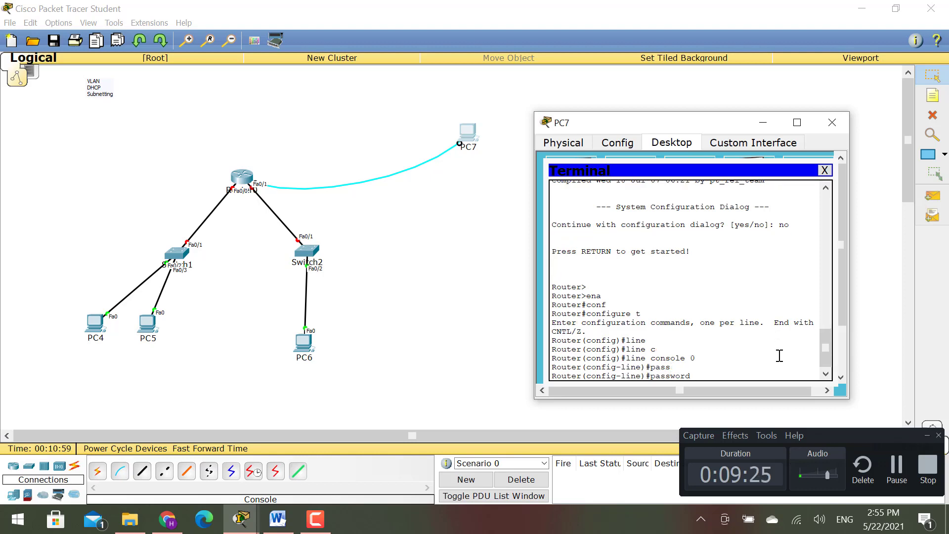
{"action": "key", "text": "Return"}
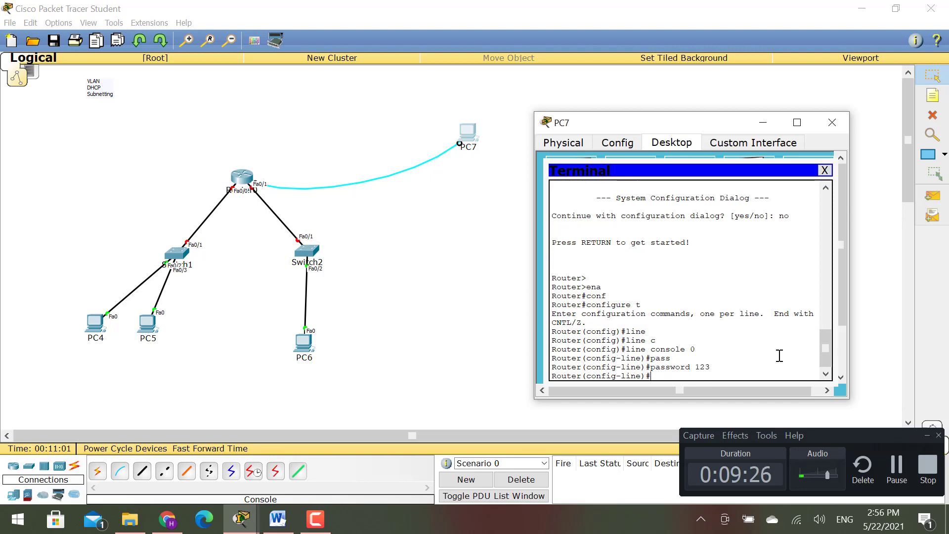
{"action": "type", "text": "login"}
{"action": "key", "text": "Return"}
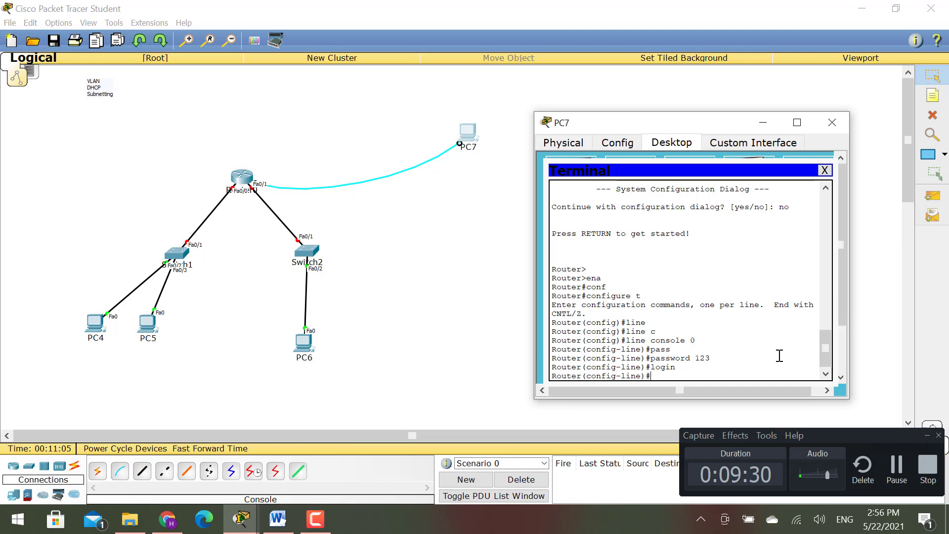
{"action": "key", "text": "ctrl+z"}
{"action": "key", "text": "Return"}
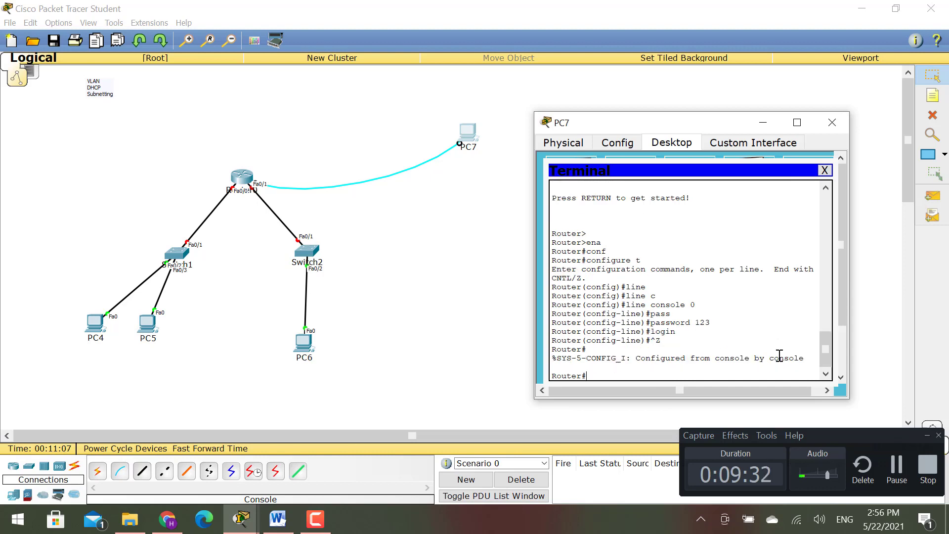
{"action": "type", "text": "exit"}
{"action": "key", "text": "Return"}
- Log back in with the new console password and start typing configure terminal
{"action": "key", "text": "Return"}
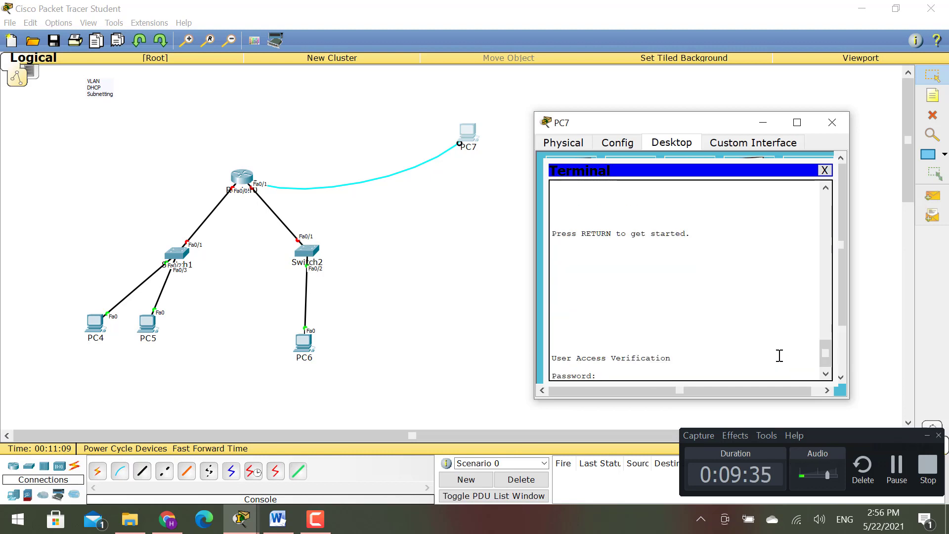
{"action": "key", "text": "Return"}
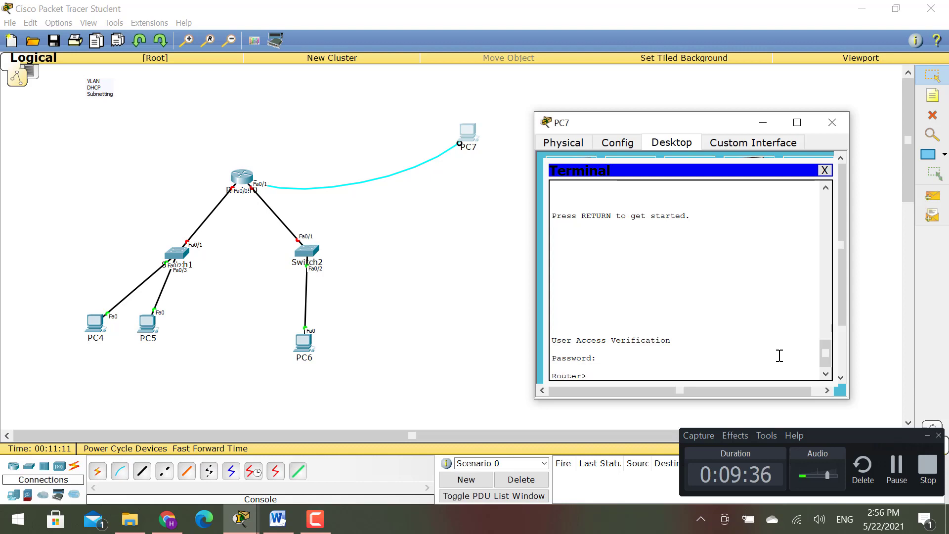
{"action": "key", "text": "Return"}
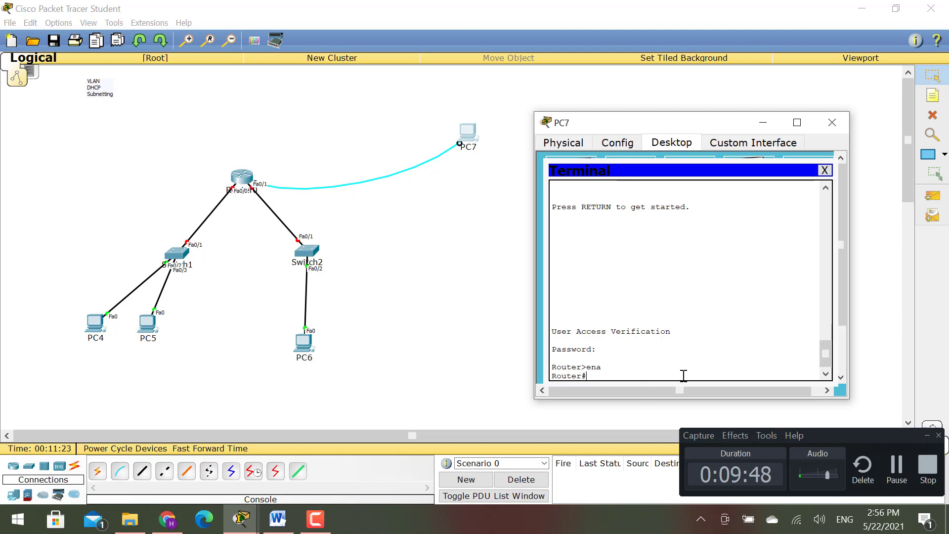
{"action": "type", "text": "conf"}
{"action": "key", "text": "Tab"}
- Enter global configuration and select interface FastEthernet 0/0 on the router
{"action": "type", "text": "t"}
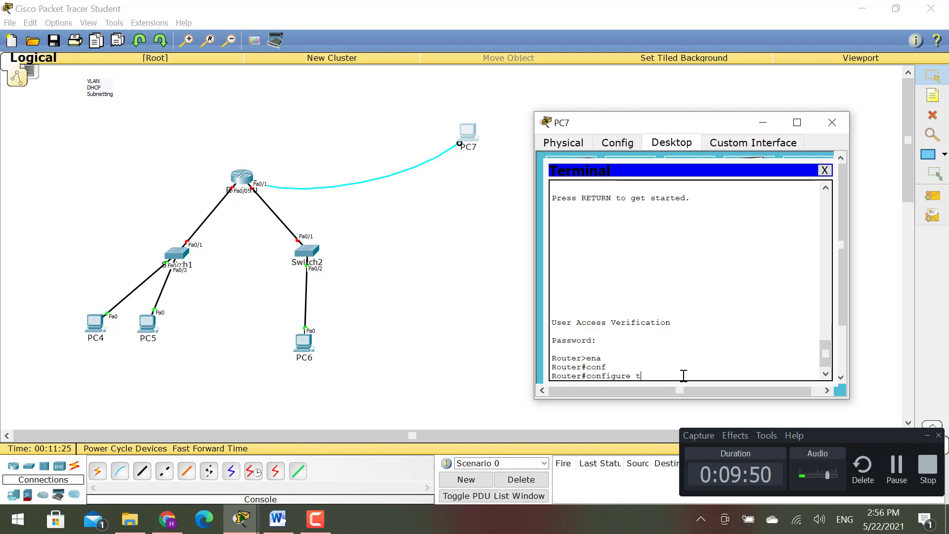
{"action": "key", "text": "Return"}
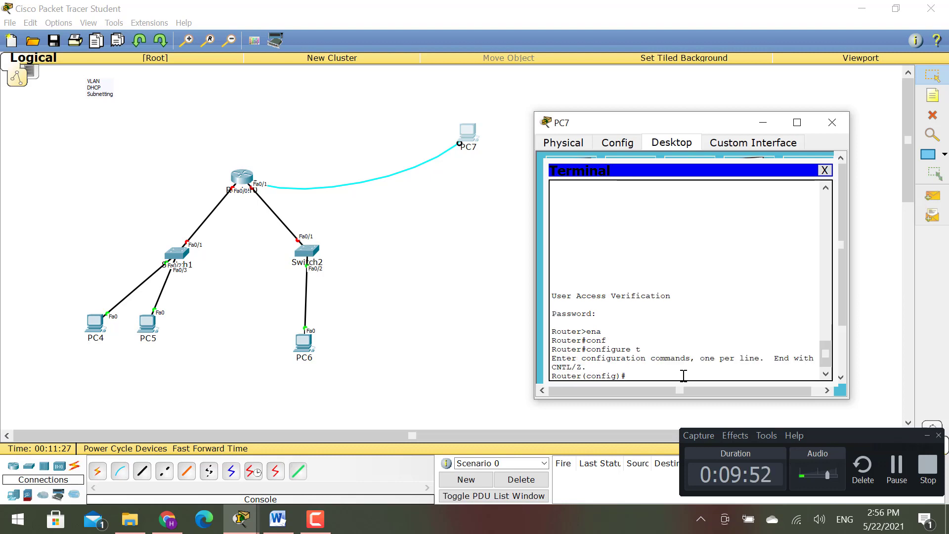
{"action": "type", "text": "int"}
{"action": "key", "text": "Tab"}
{"action": "type", "text": "f"}
{"action": "key", "text": "Tab"}
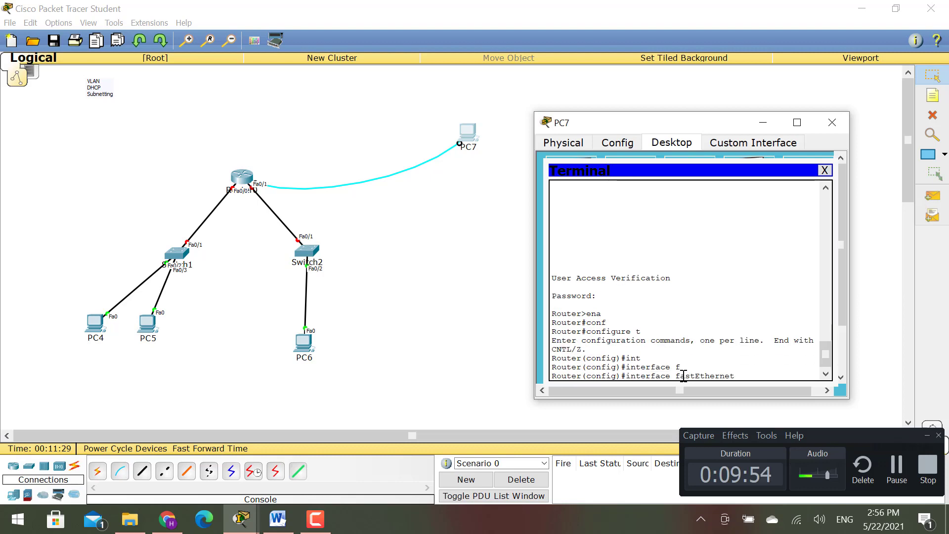
{"action": "type", "text": "0/0"}
{"action": "key", "text": "Return"}
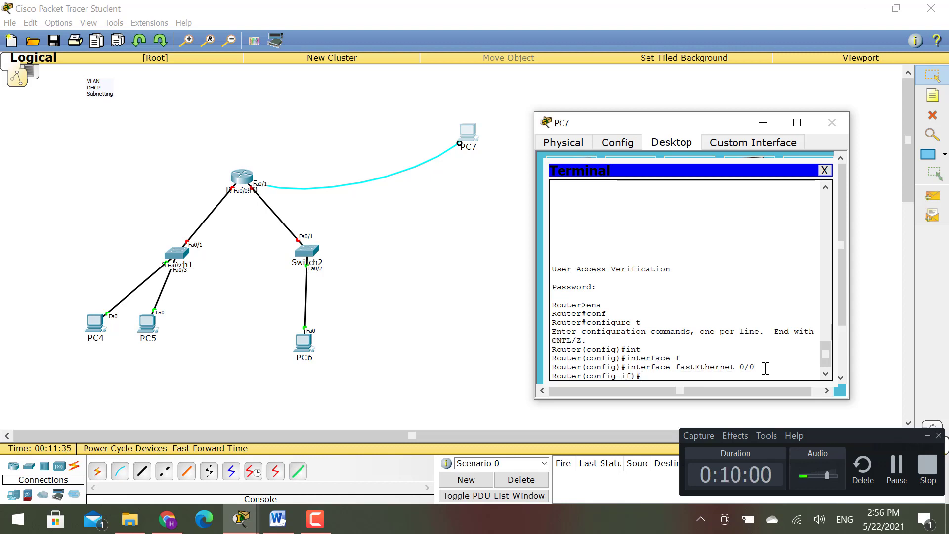
- Add two canvas notes reading 192.168.1.0 and 192.168.2.0
{"action": "left_click", "coordinate": [933, 95]}
{"action": "left_click", "coordinate": [64, 154]}
{"action": "type", "text": "192.1"}
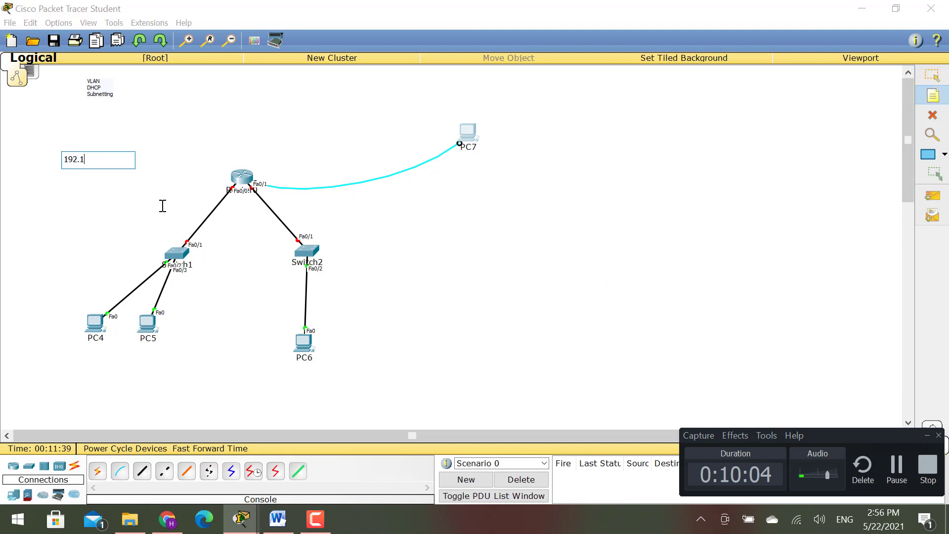
{"action": "type", "text": "68.1.10"}
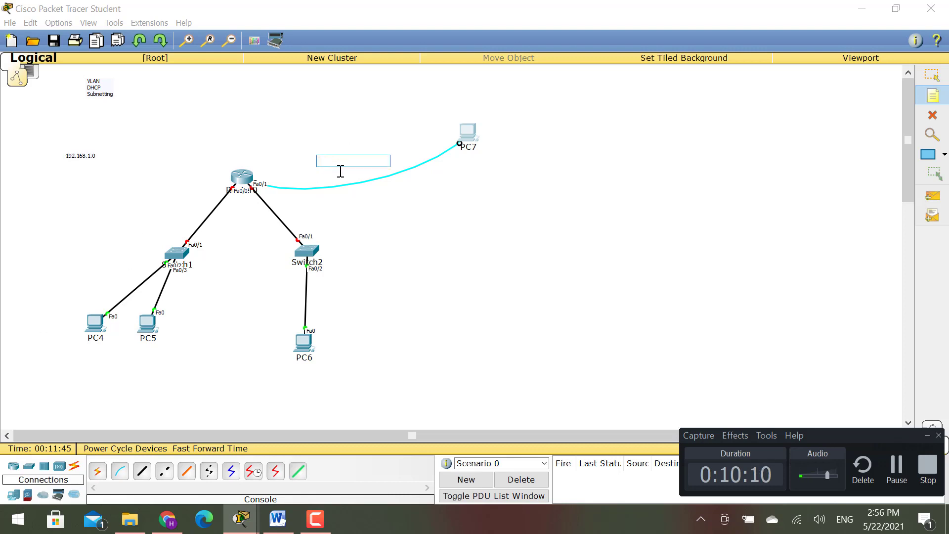
{"action": "type", "text": "192.168"}
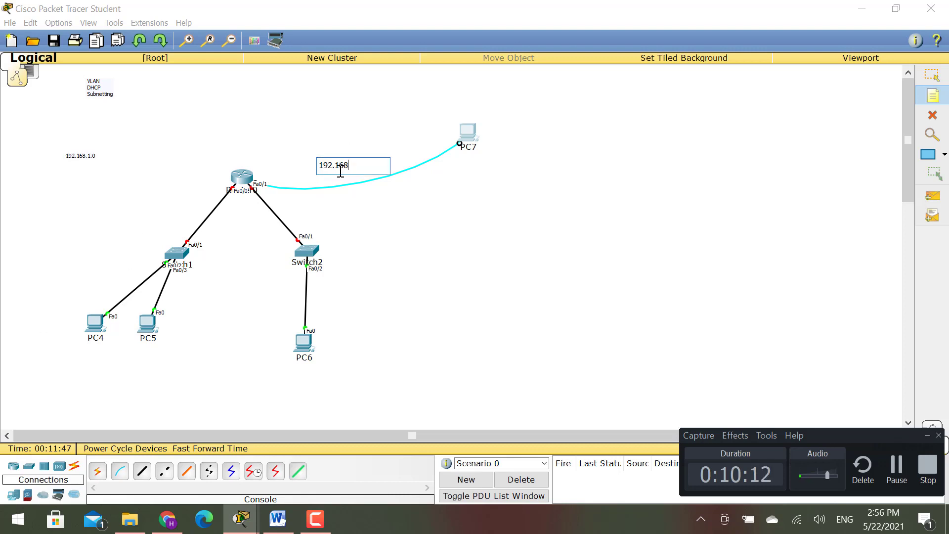
{"action": "type", "text": ".2.0"}
{"action": "left_click", "coordinate": [933, 75]}
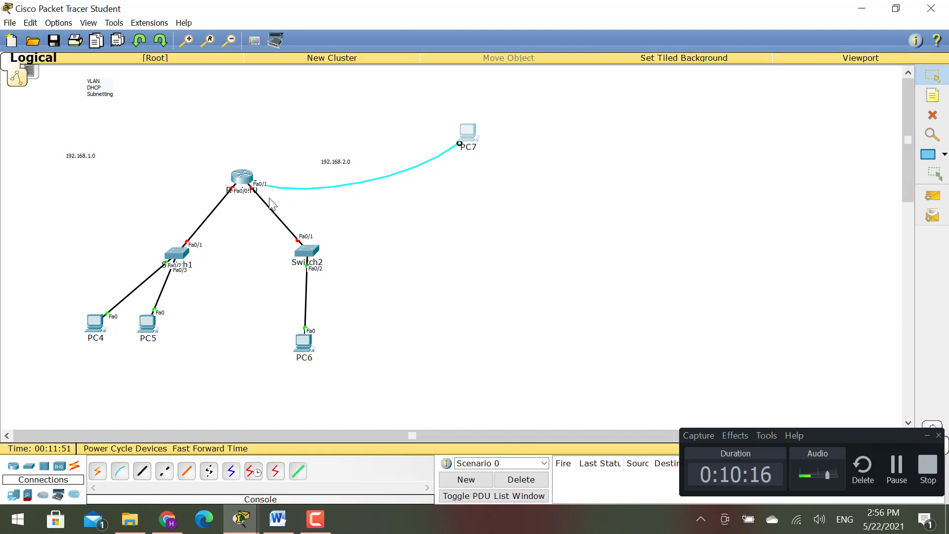
- Move the notes beside the Switch1 and Switch2 links and bring PC7's terminal back
{"action": "left_click_drag", "start_coordinate": [89, 159], "coordinate": [176, 205]}
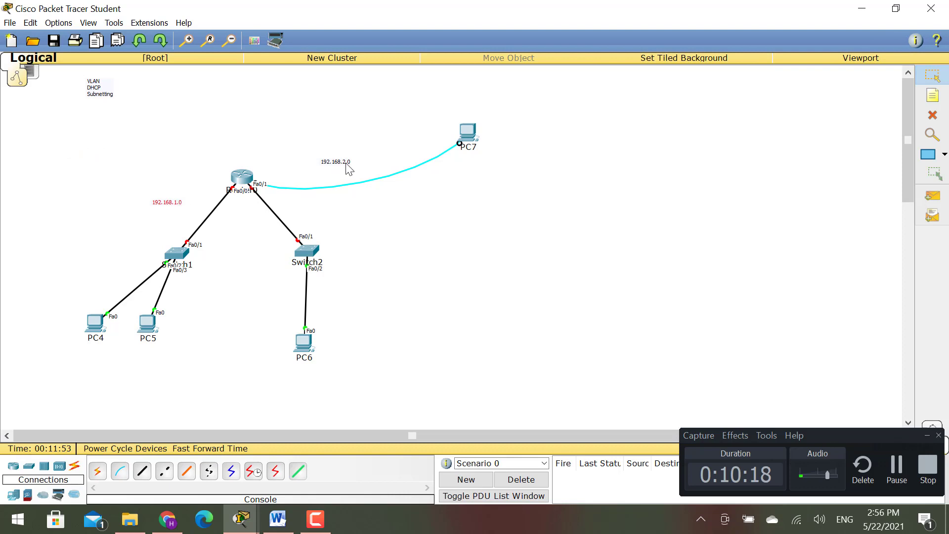
{"action": "left_click_drag", "start_coordinate": [346, 164], "coordinate": [312, 209]}
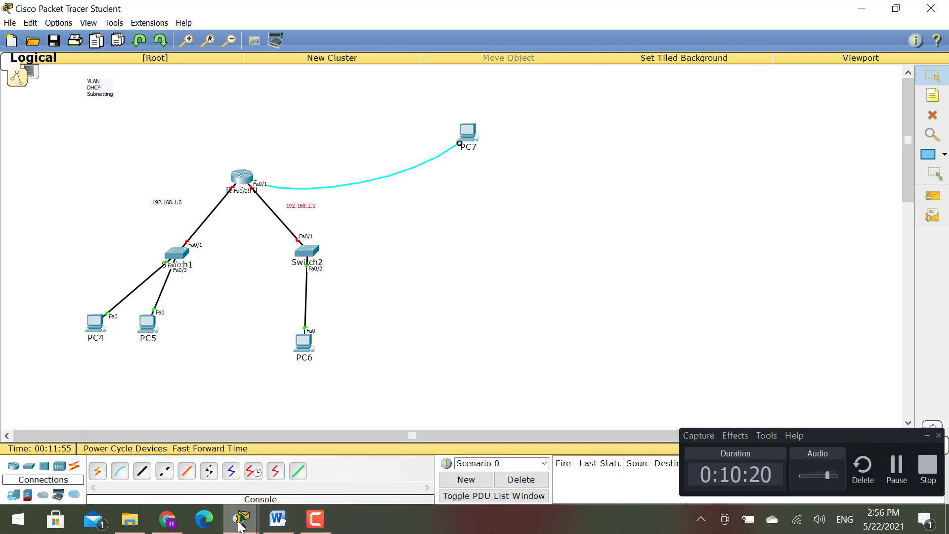
{"action": "mouse_move", "coordinate": [241, 525]}
{"action": "left_click", "coordinate": [322, 447]}
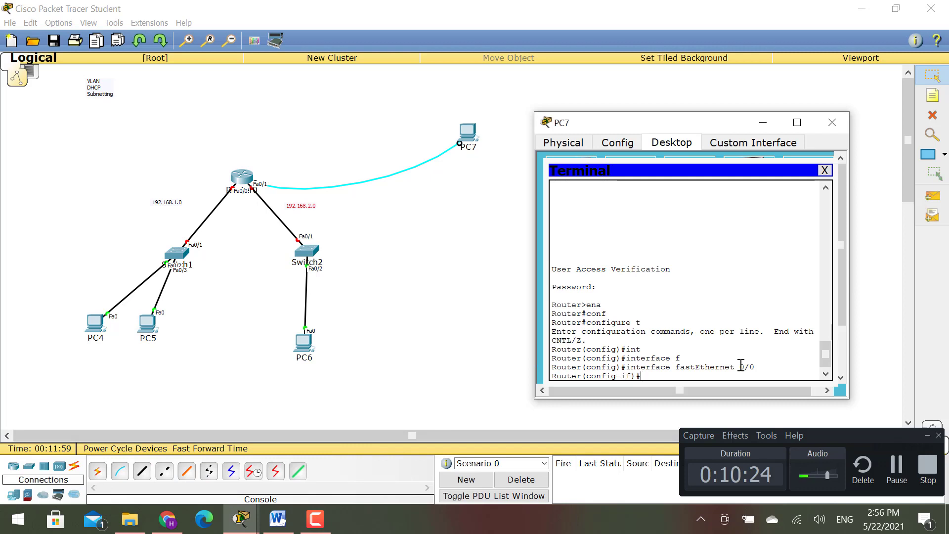
- Draw a light pink filled rectangle enclosing Switch1, PC4 and PC5
{"action": "left_click", "coordinate": [927, 437]}
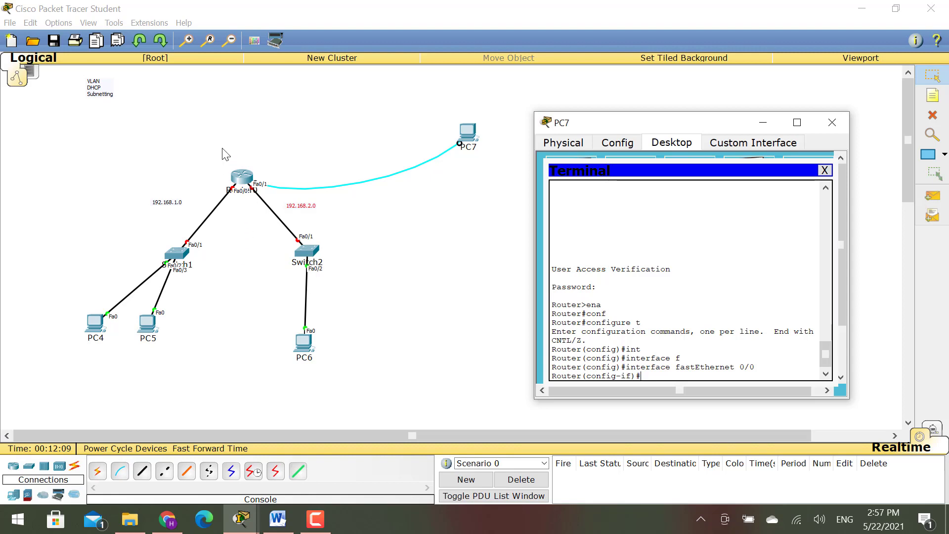
{"action": "left_click", "coordinate": [929, 155]}
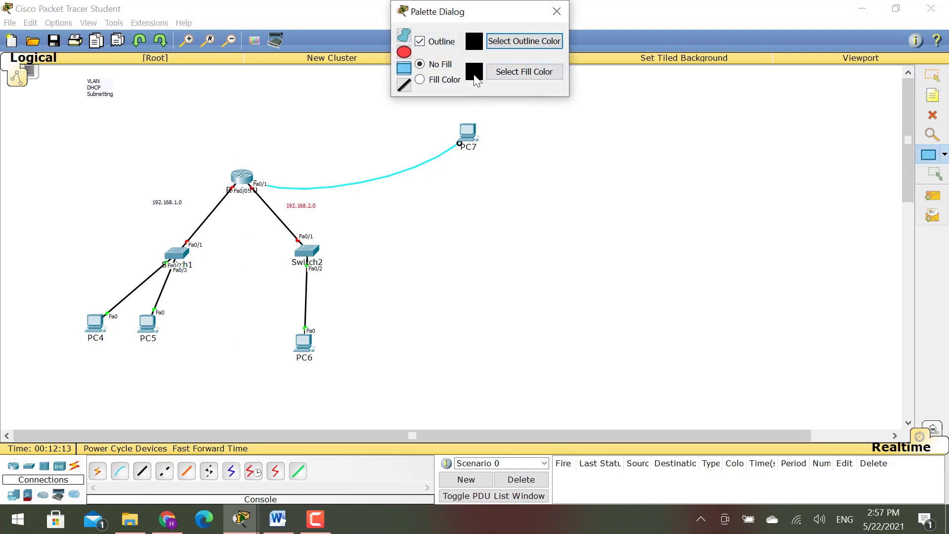
{"action": "left_click", "coordinate": [492, 71]}
{"action": "left_click_drag", "start_coordinate": [511, 181], "coordinate": [483, 163]}
{"action": "left_click_drag", "start_coordinate": [471, 234], "coordinate": [470, 233]}
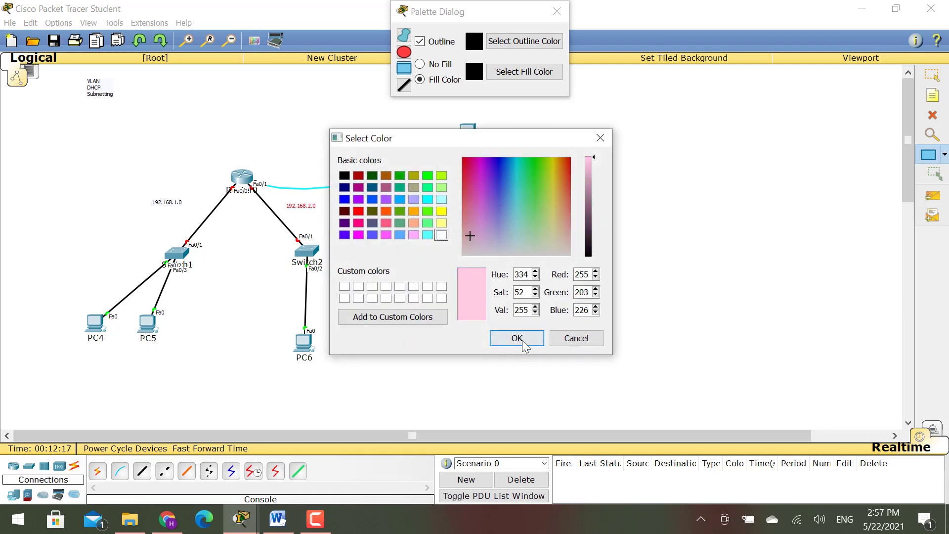
{"action": "left_click", "coordinate": [517, 338]}
{"action": "left_click_drag", "start_coordinate": [236, 216], "coordinate": [68, 385]}
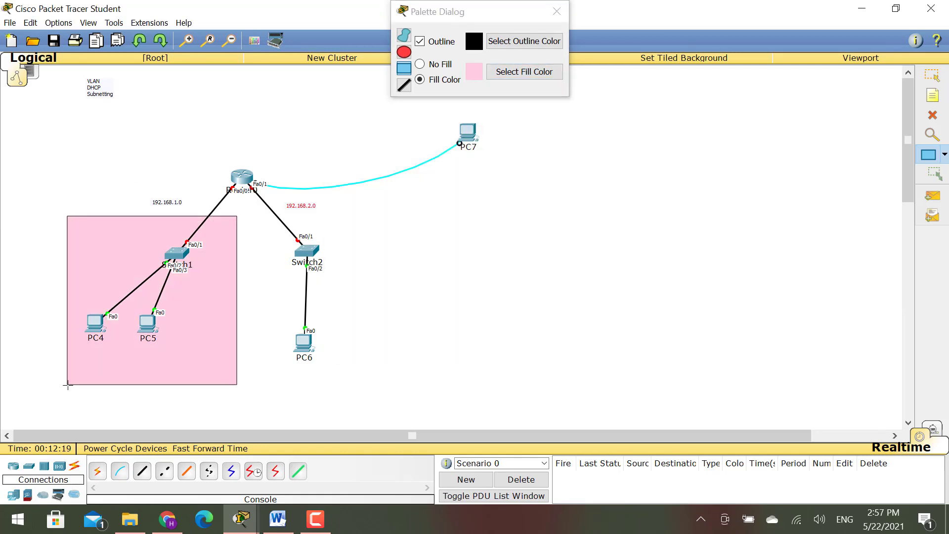
{"action": "left_click", "coordinate": [557, 10]}
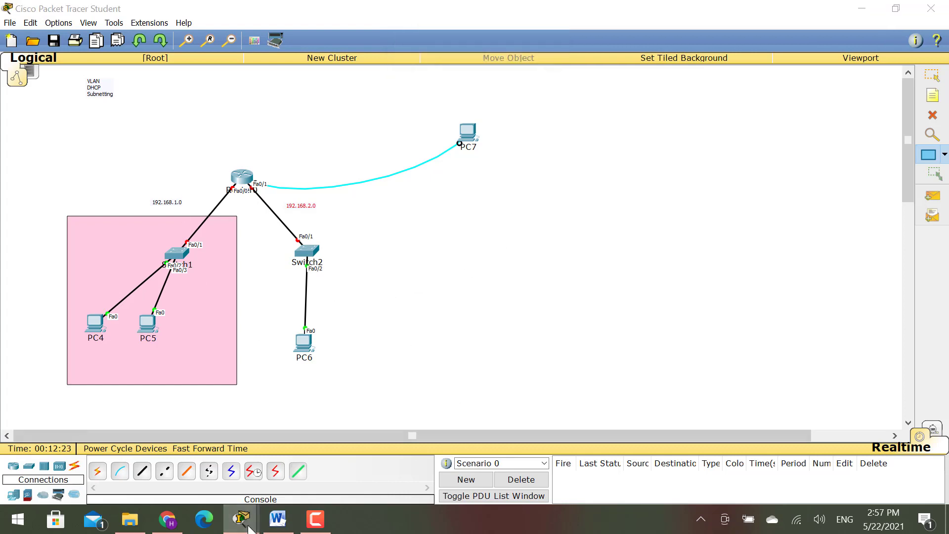
{"action": "key", "text": "alt+Tab"}
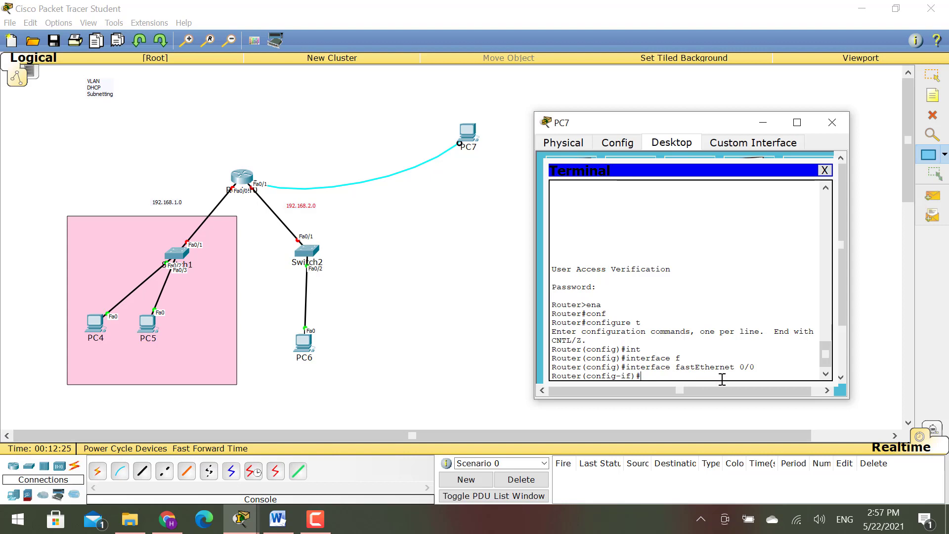
- Assign Fa0/0 the address 192.168.1.1 with mask 255.255.255.0
{"action": "type", "text": "ip ad"}
{"action": "key", "text": "Tab"}
{"action": "type", "text": "192.168."}
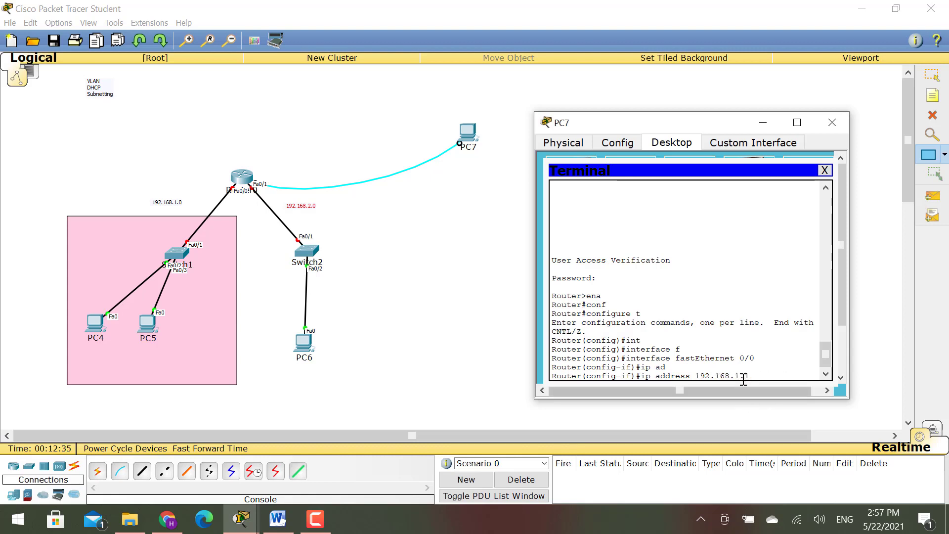
{"action": "left_click_drag", "start_coordinate": [735, 376], "coordinate": [742, 376]}
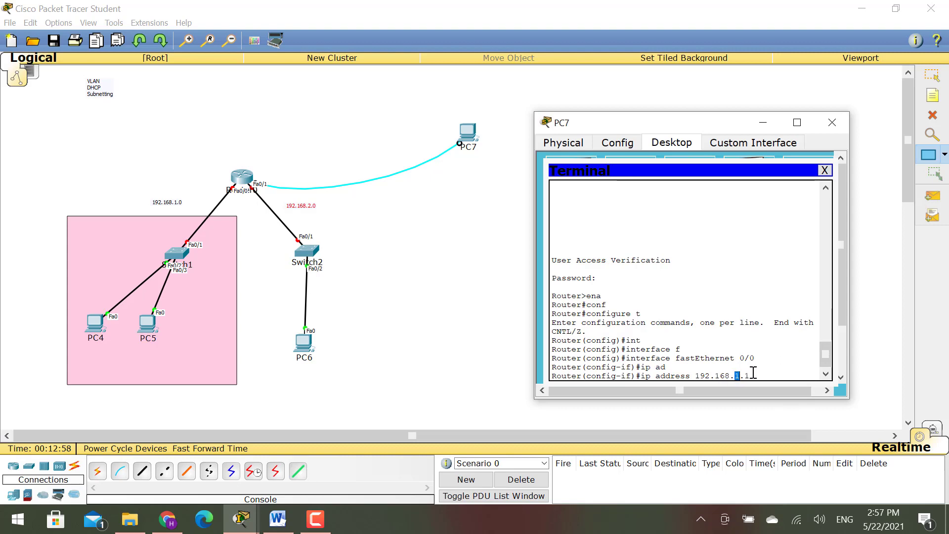
{"action": "left_click", "coordinate": [767, 373]}
{"action": "type", "text": "255.255.255.0"}
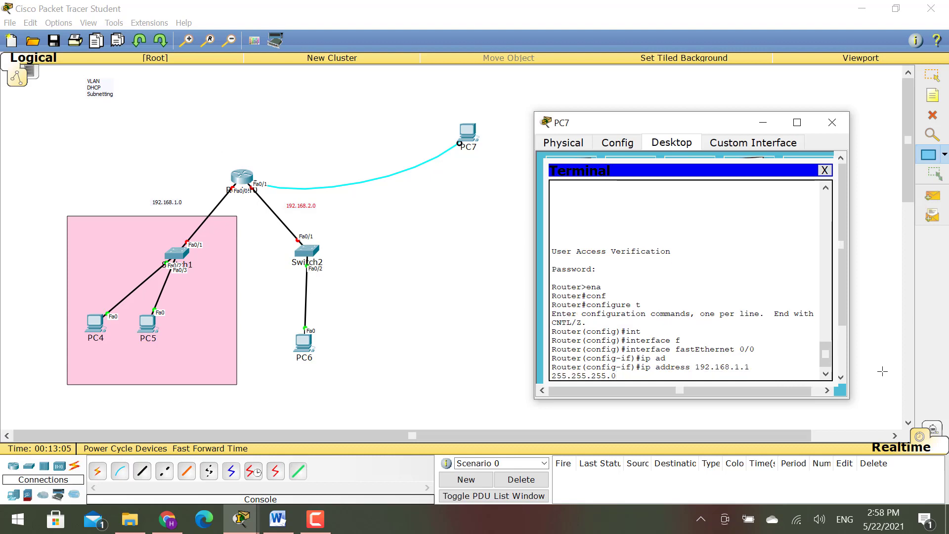
{"action": "key", "text": "Return"}
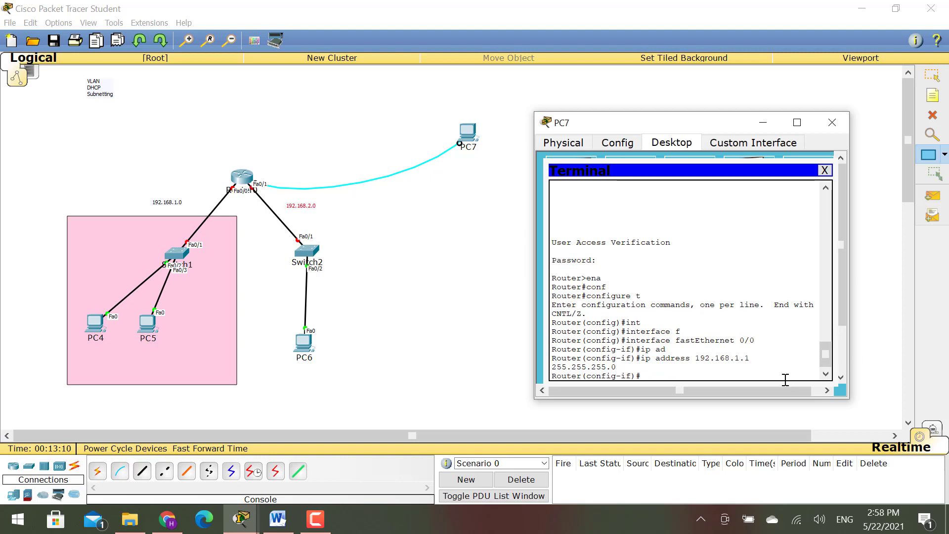
- Bring Fa0/0 up with no shutdown and exit the interface configuration
{"action": "type", "text": "exit"}
{"action": "key", "text": "BackSpace"}
{"action": "type", "text": "no sh"}
{"action": "key", "text": "Return"}
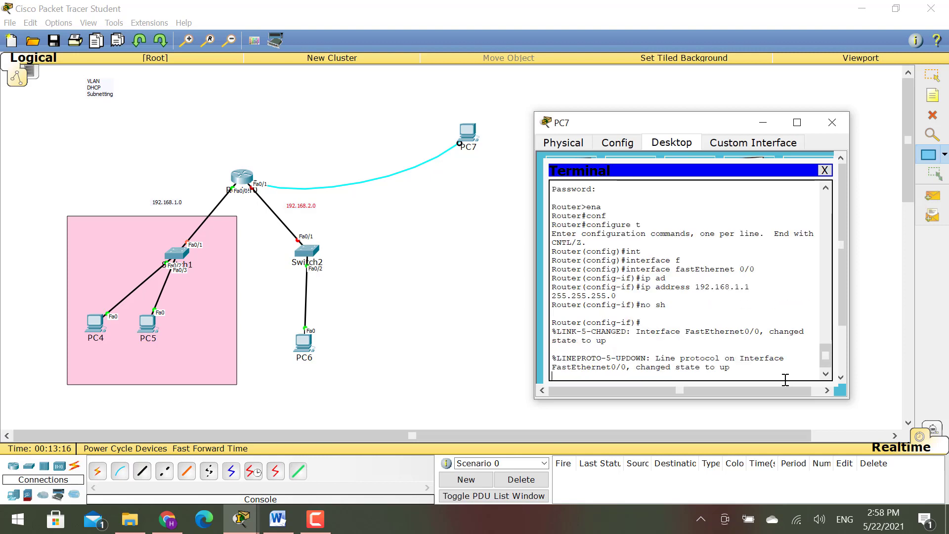
{"action": "type", "text": "er(config-if)#e"}
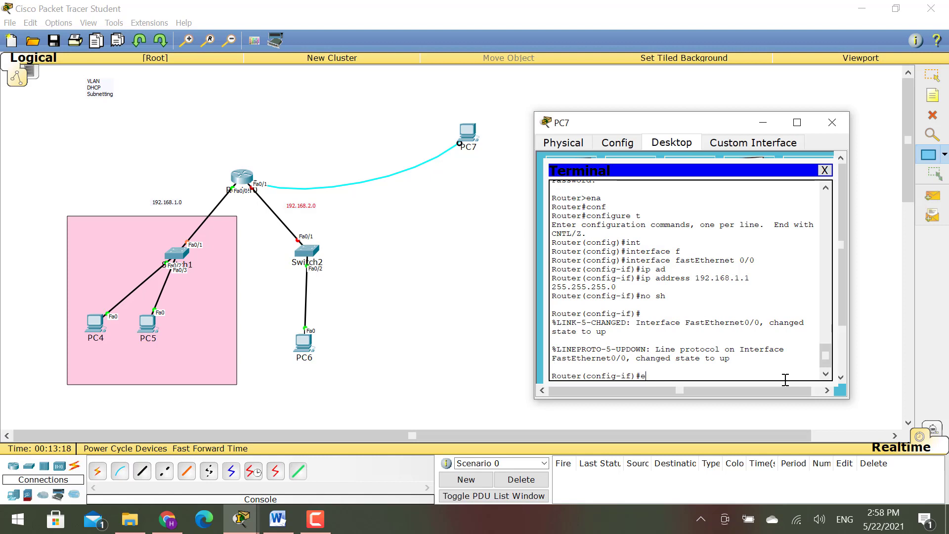
{"action": "type", "text": "xit"}
{"action": "key", "text": "Return"}
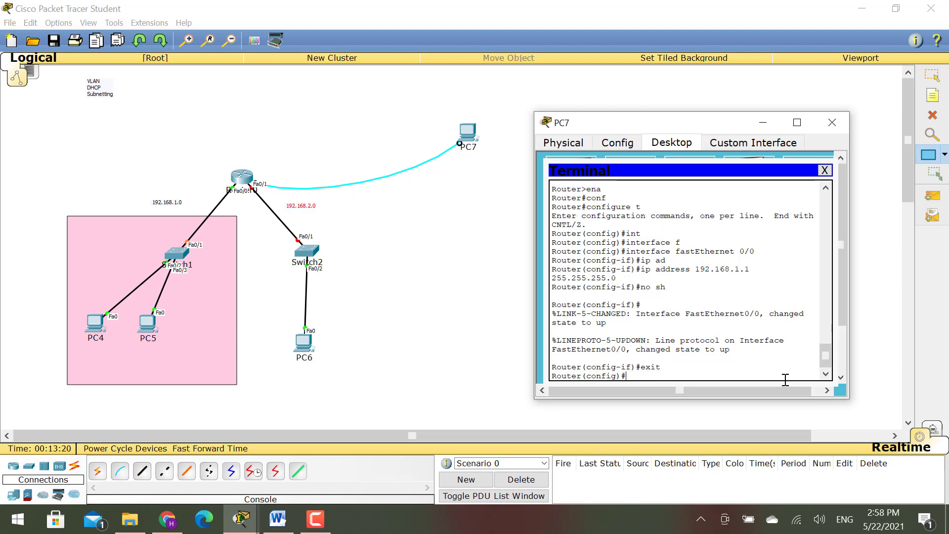
{"action": "type", "text": "int fa0/"}
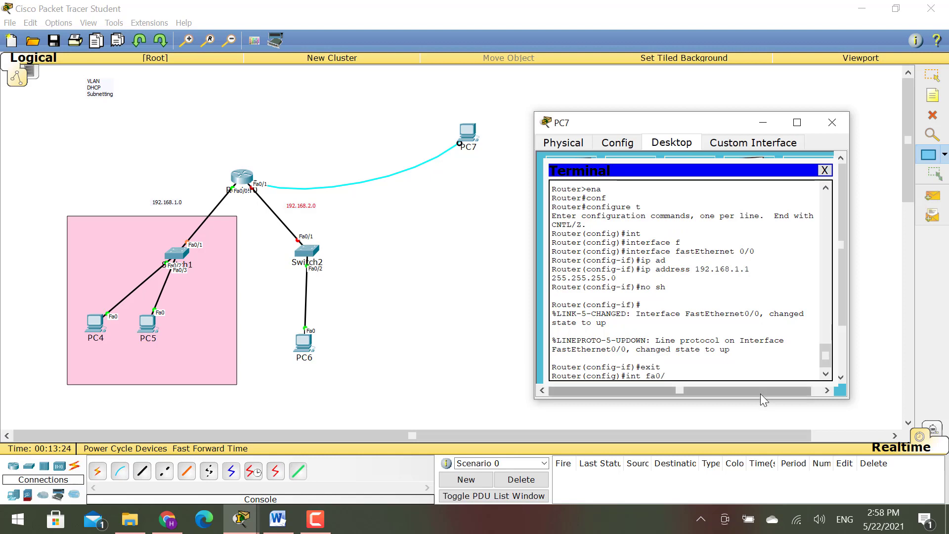
- Select interface Fa0/1 and assign it 192.168.2.1 with mask 255.255.255.0
{"action": "left_click_drag", "start_coordinate": [666, 376], "coordinate": [637, 376]}
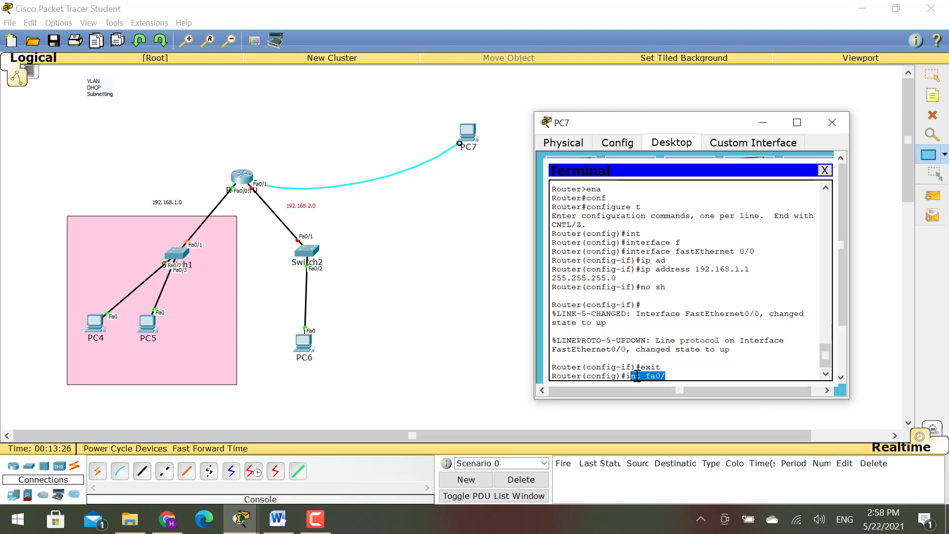
{"action": "left_click", "coordinate": [680, 374]}
{"action": "type", "text": "0/1"}
{"action": "key", "text": "Return"}
{"action": "type", "text": "1"}
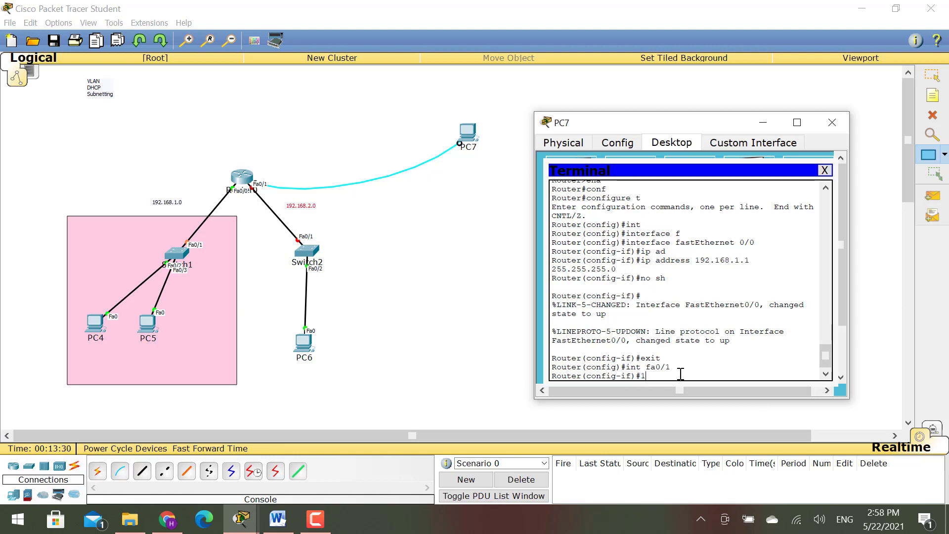
{"action": "type", "text": "92."}
{"action": "key", "text": "BackSpace"}
{"action": "key", "text": "BackSpace"}
{"action": "type", "text": "ip ad"}
{"action": "key", "text": "Tab"}
{"action": "type", "text": "192.168"}
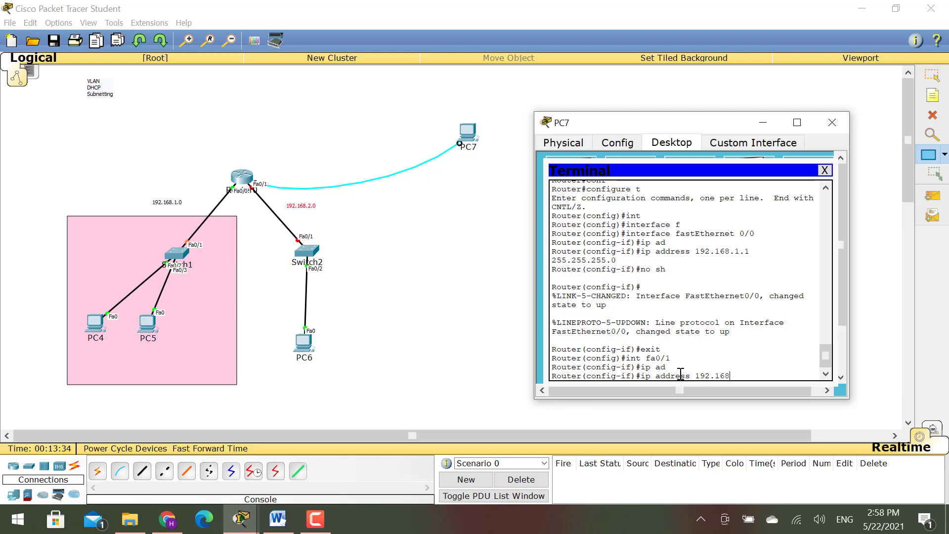
{"action": "type", "text": ".2.1 255.255.255.0"}
{"action": "key", "text": "Return"}
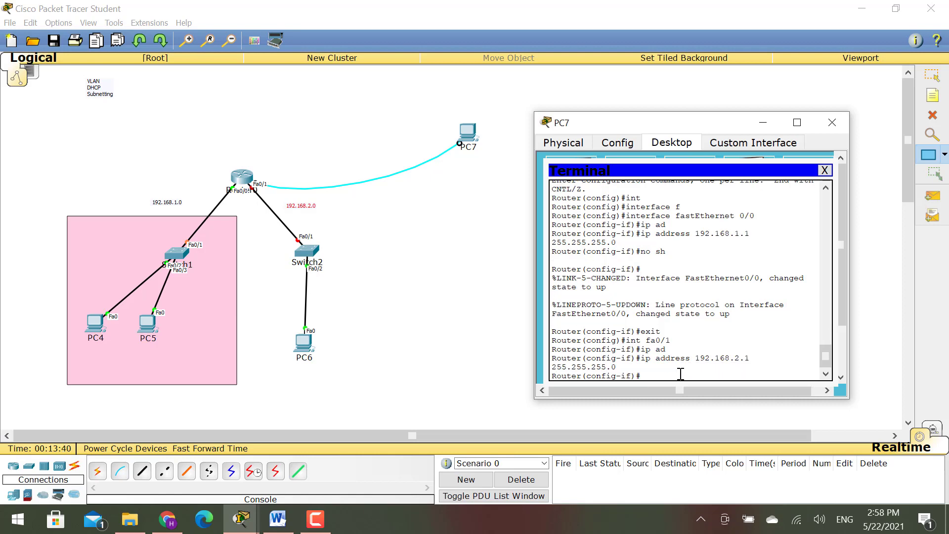
- Bring Fa0/1 up with no shutdown and exit the interface configuration
{"action": "type", "text": "no sh"}
{"action": "key", "text": "Return"}
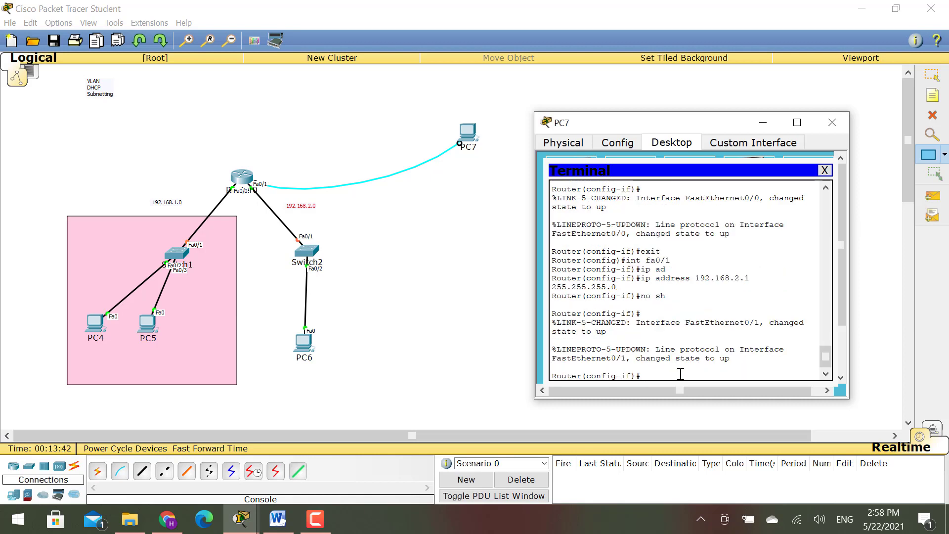
{"action": "type", "text": "exit"}
{"action": "key", "text": "Return"}
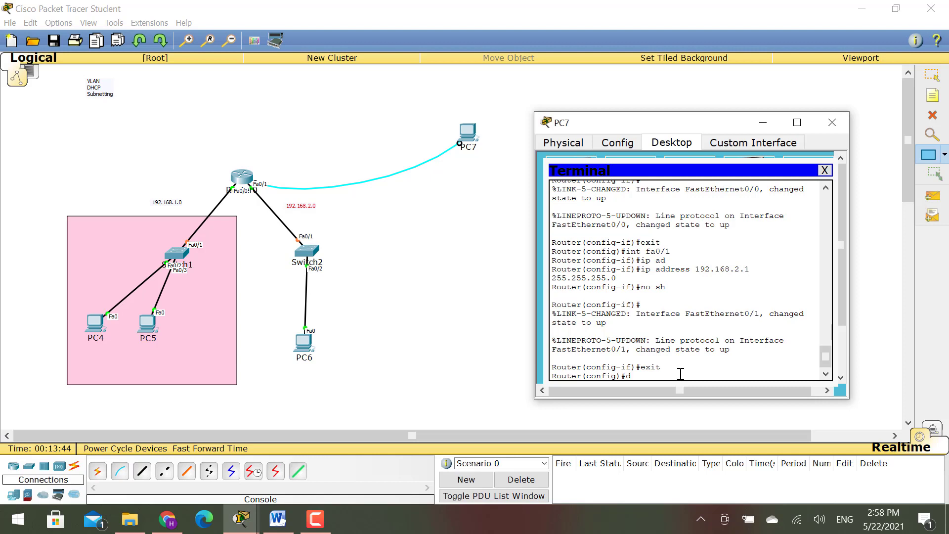
- Save the running configuration with do wr and close the PC7 window
{"action": "type", "text": "do wtr"}
{"action": "key", "text": "Return"}
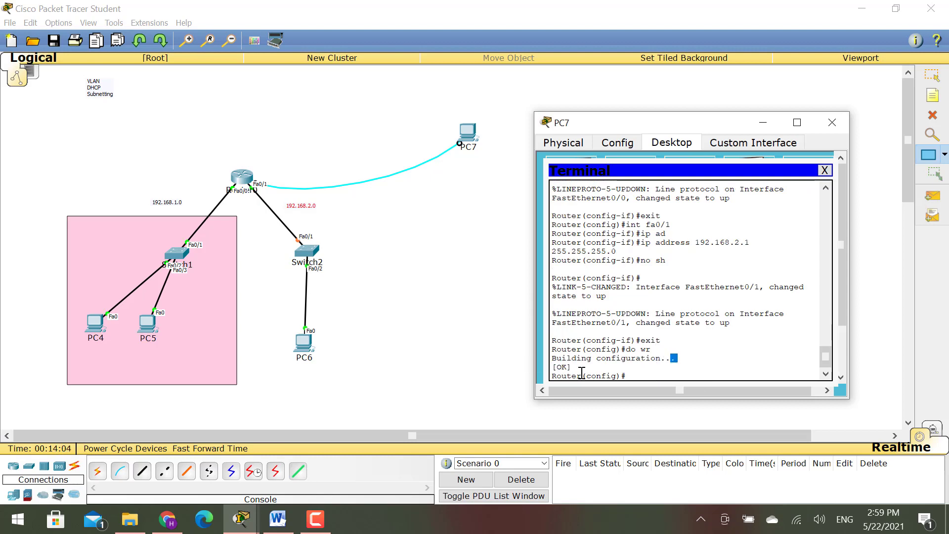
{"action": "left_click", "coordinate": [833, 123]}
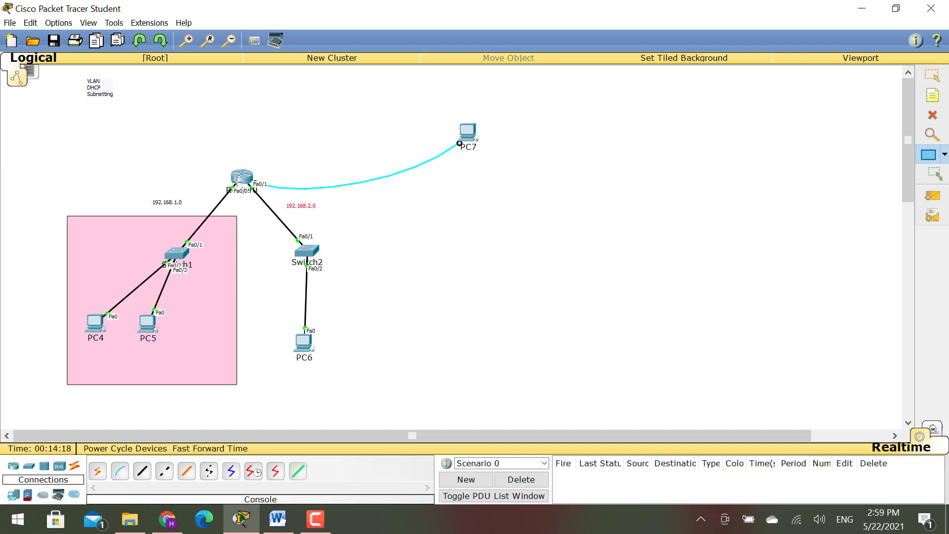
{"action": "left_click", "coordinate": [933, 75]}
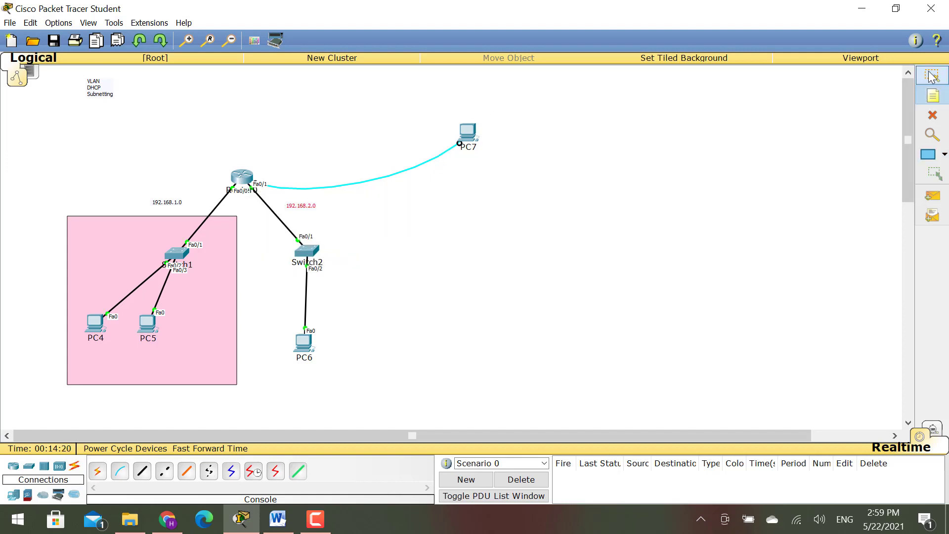
{"action": "left_click", "coordinate": [249, 185]}
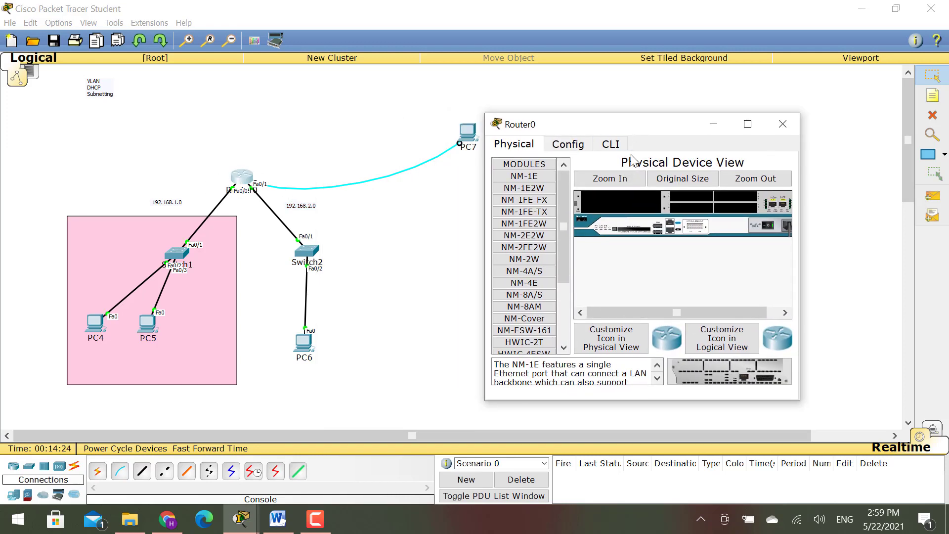
{"action": "left_click", "coordinate": [624, 144]}
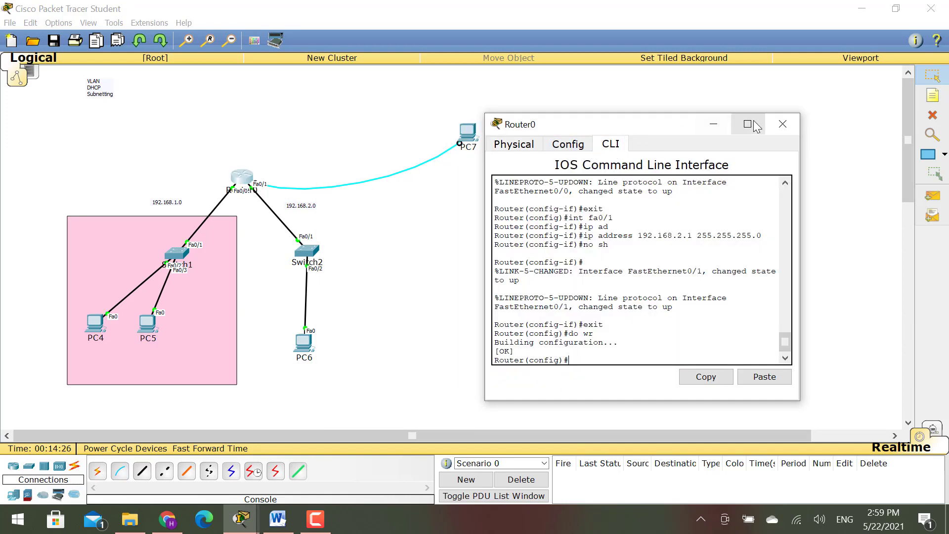
{"action": "left_click", "coordinate": [782, 123]}
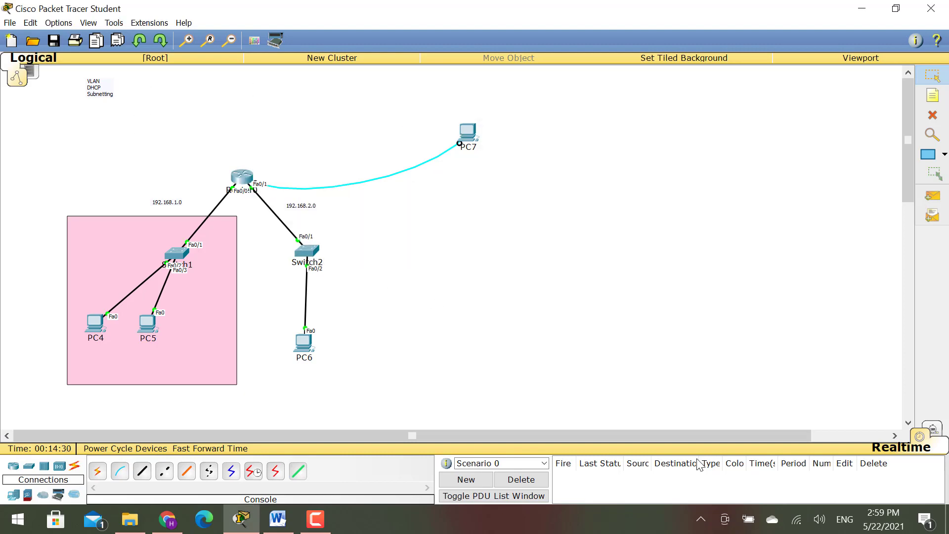
{"action": "left_click", "coordinate": [316, 519]}
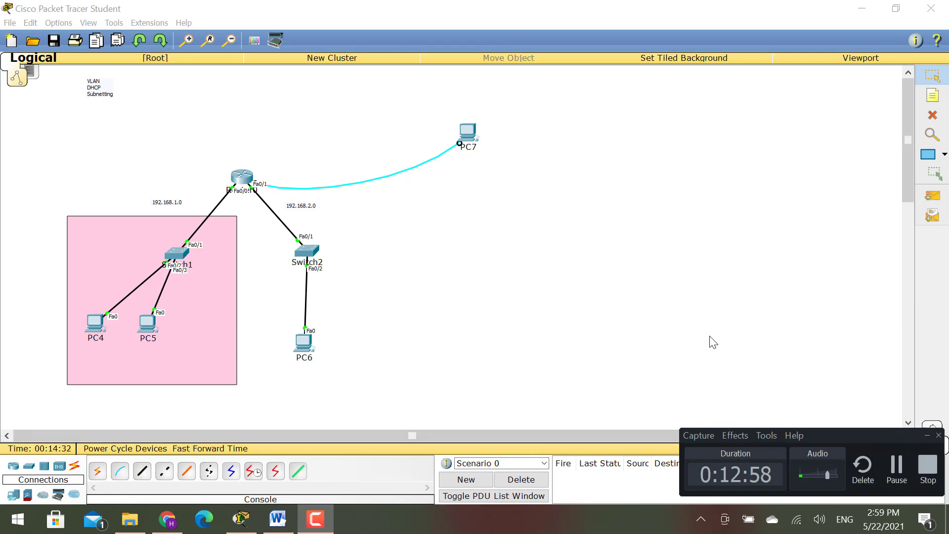